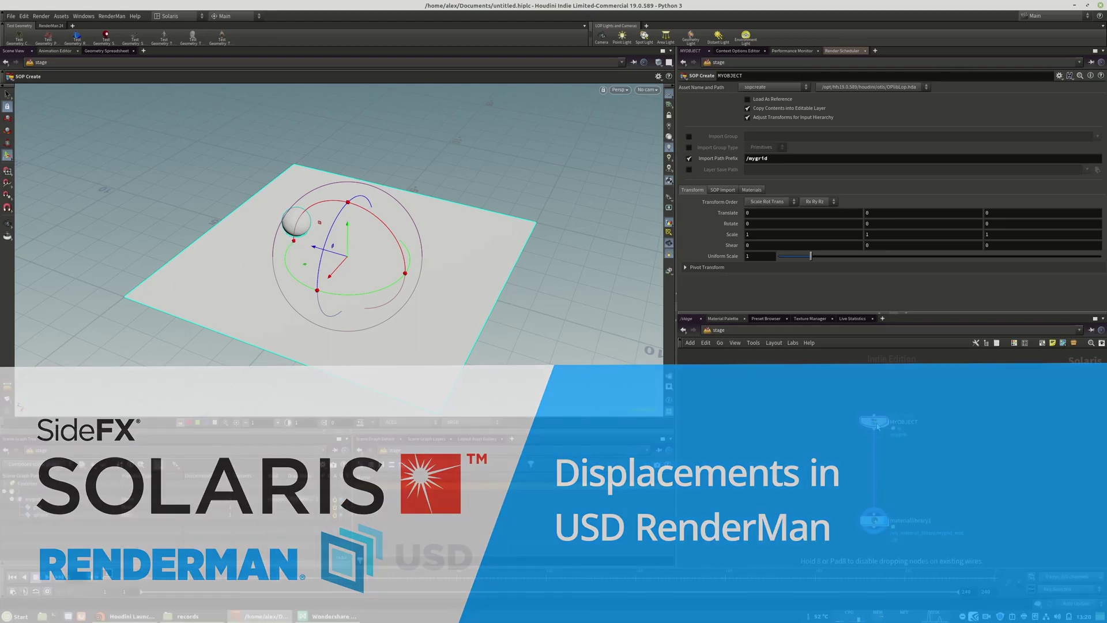
- Detach box1 from subdivide1, wire it into name2 in place of sphere1, and delete sphere1
mouse_move(887, 445)
mouse_down()
mouse_move(885, 420)
mouse_move(876, 454)
mouse_up()
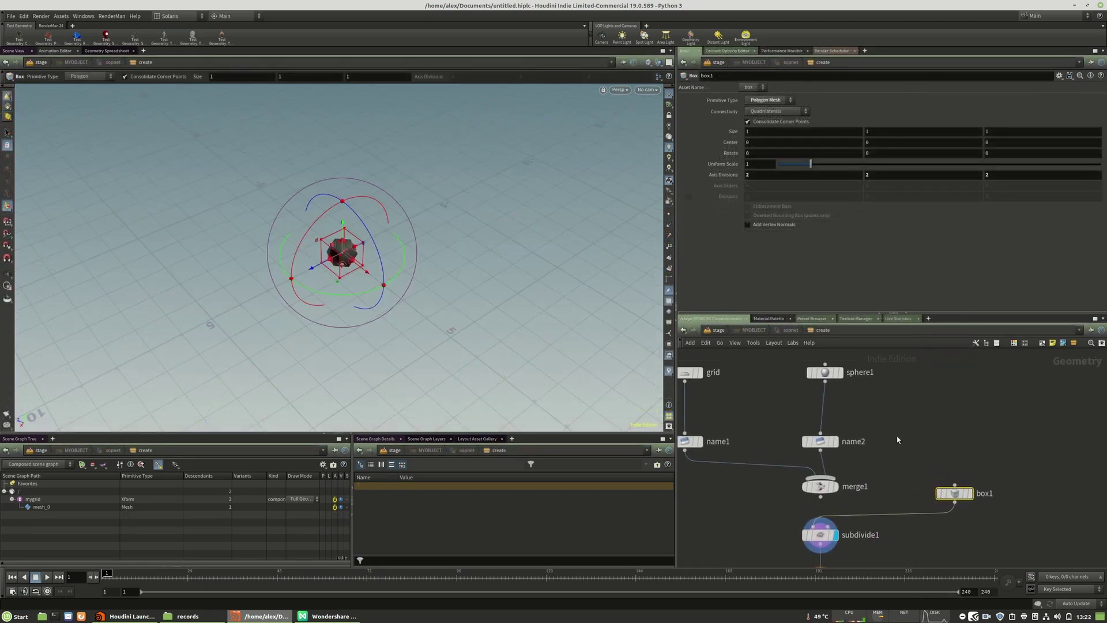
scroll(903, 417, down, 3)
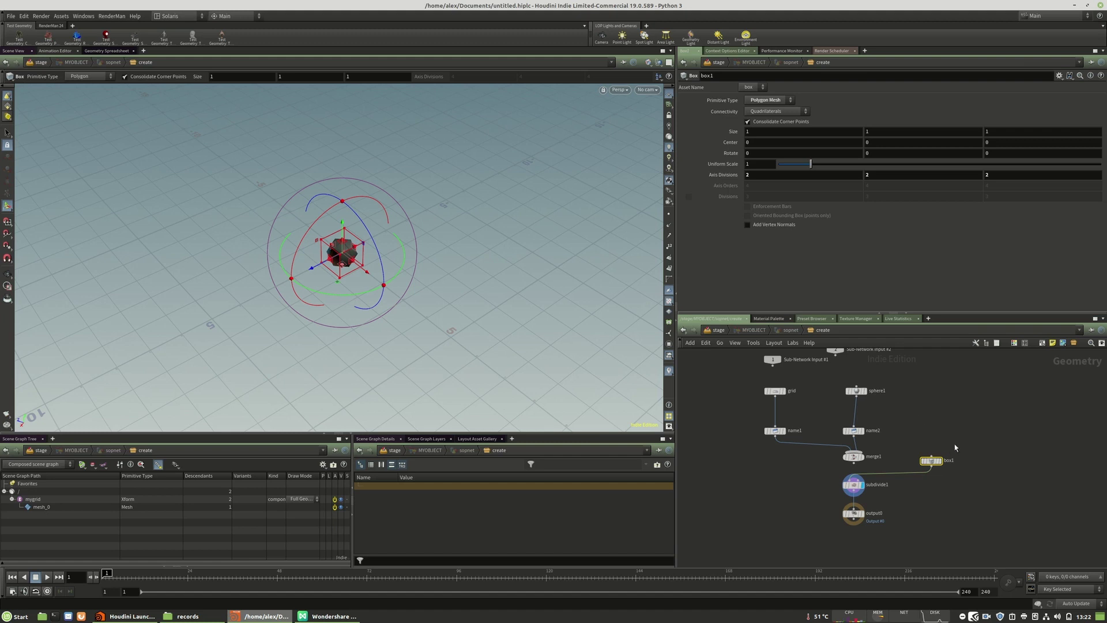
drag(930, 461, 934, 404)
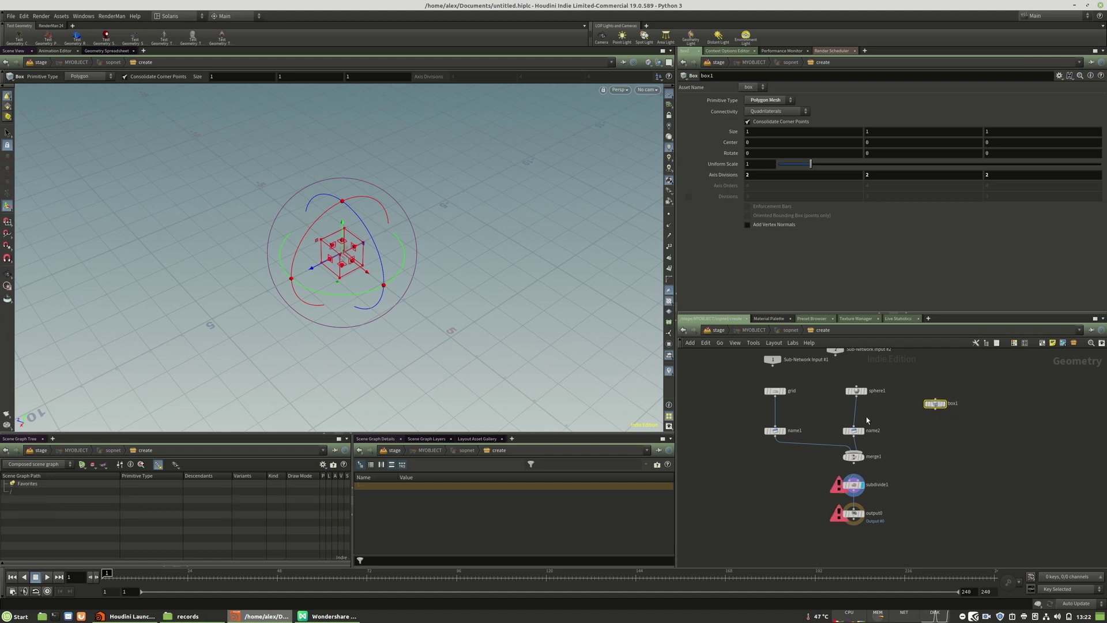
mouse_move(856, 416)
mouse_down()
mouse_move(933, 407)
mouse_move(849, 397)
mouse_up()
click(856, 391)
key(Delete)
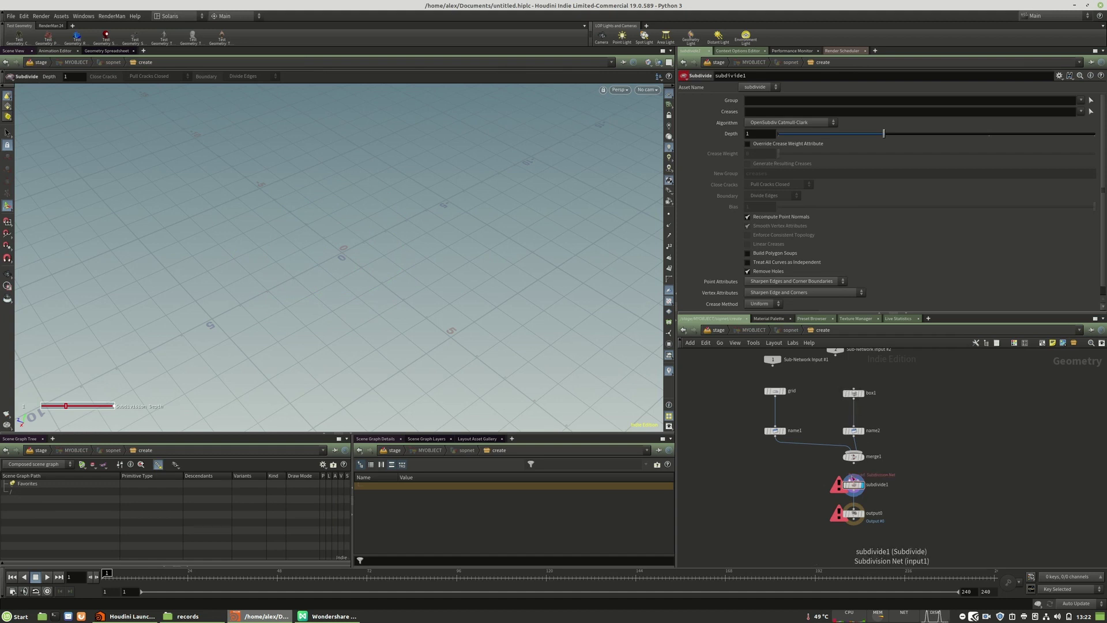
- Reconnect merge1 to subdivide1 and raise the box above the grid to a Y centre of about 1.95
click(862, 514)
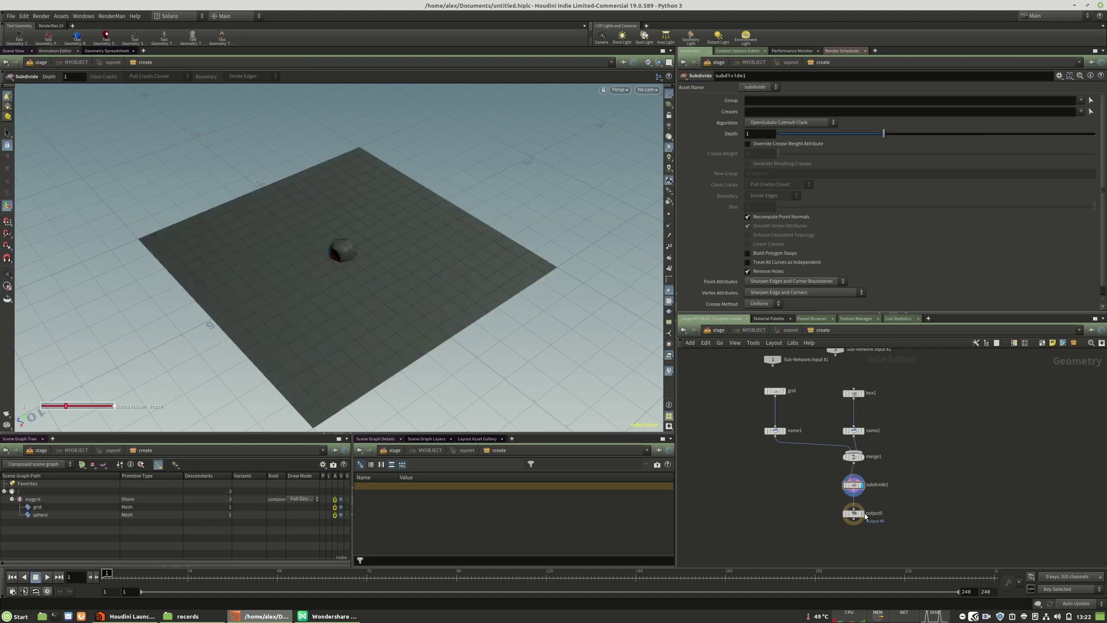
click(853, 394)
drag(341, 224, 413, 190)
alt+middle_drag(156, 151, 332, 202)
alt+scroll(338, 222, up, 2)
key(u)
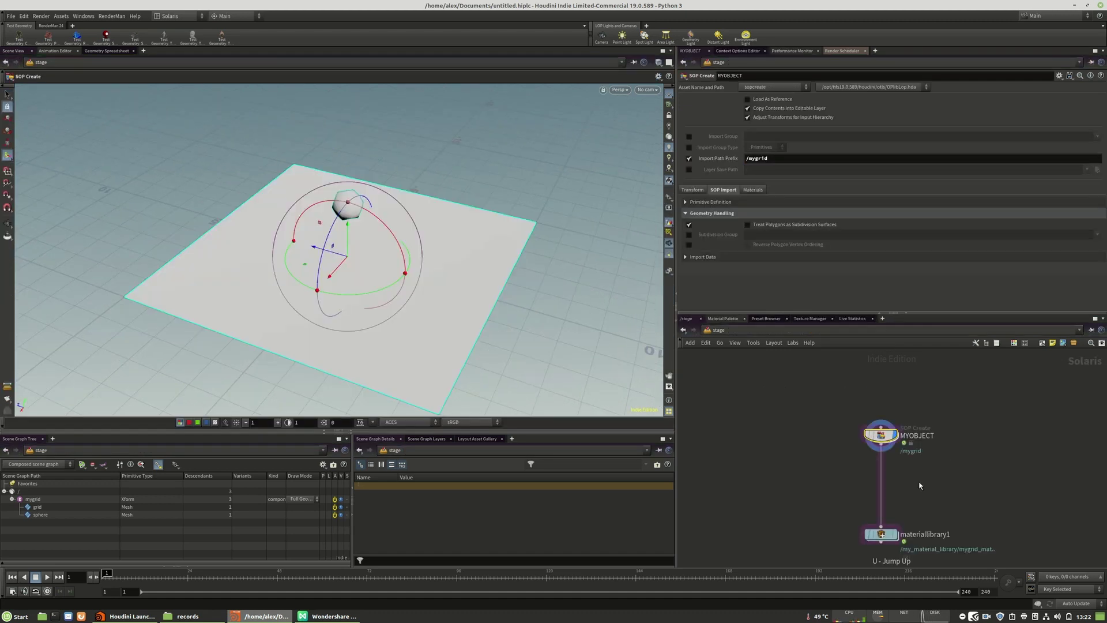
- Turn off MYOBJECT's subdivision-surface override, delete subdivide1 from its geometry network, and return to the stage level
click(690, 225)
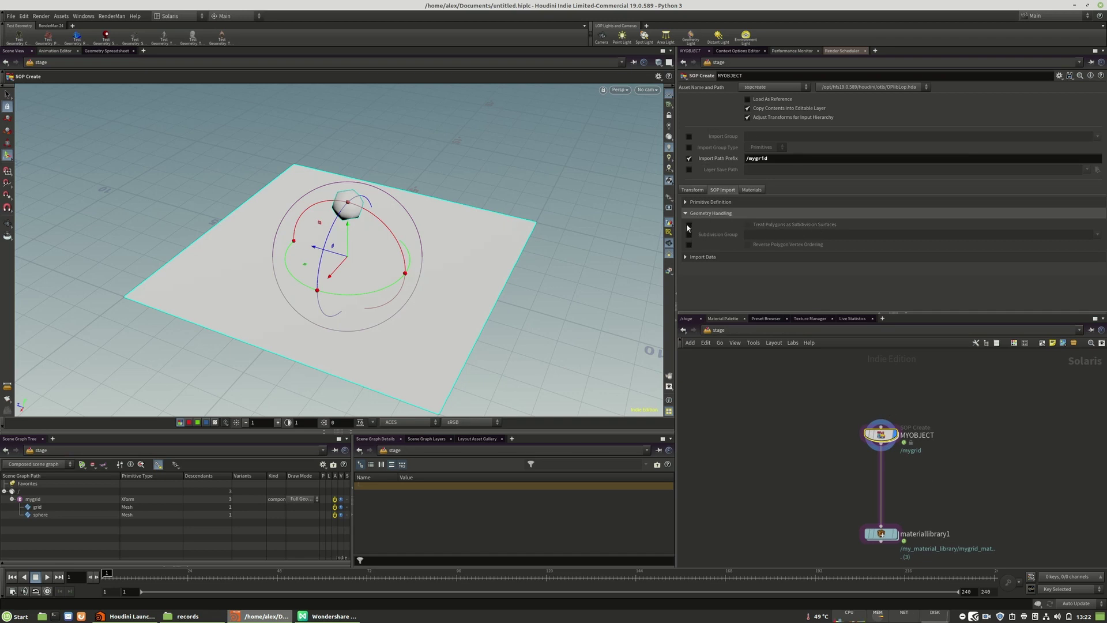
double_click(881, 435)
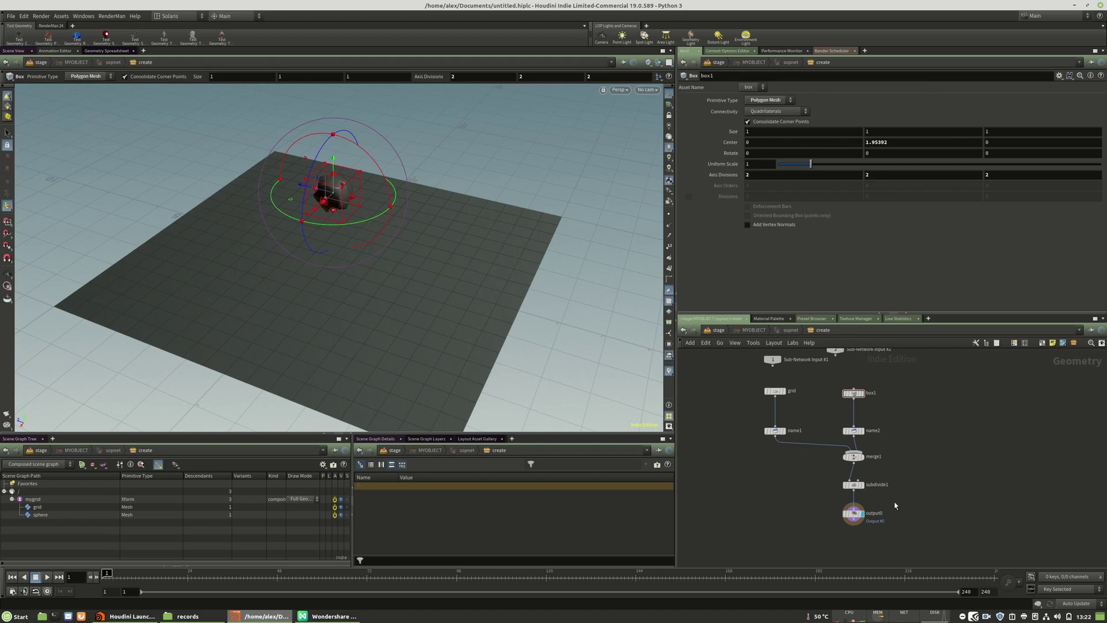
drag(902, 481, 801, 499)
key(Delete)
key(u)
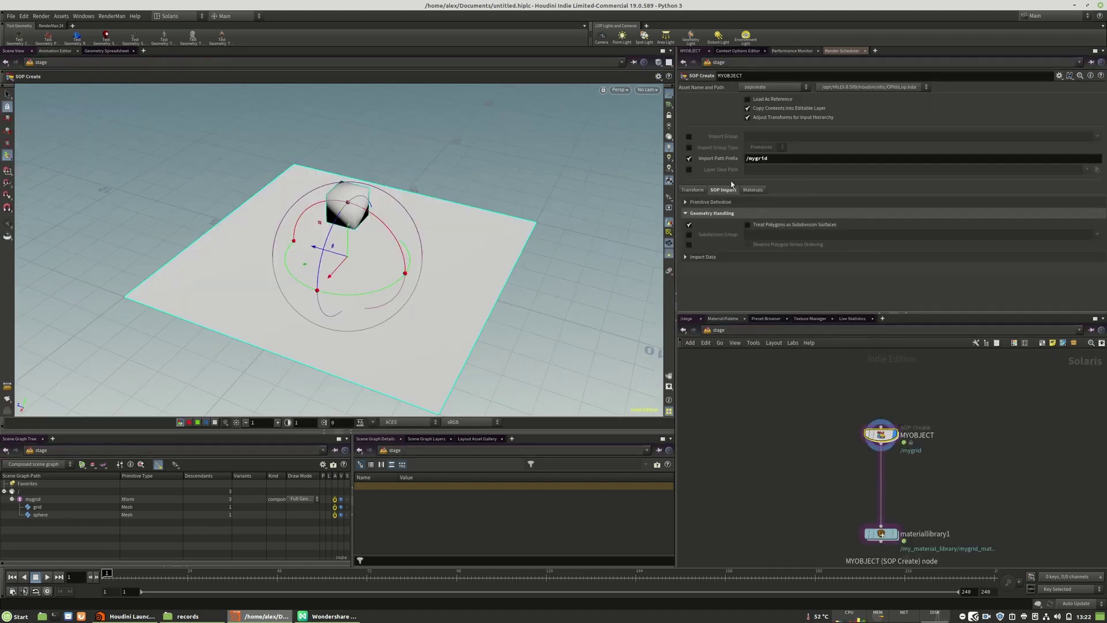
- Treat MYOBJECT's polygons as subdivision surfaces and render the viewport with RenderMan RIS
click(618, 91)
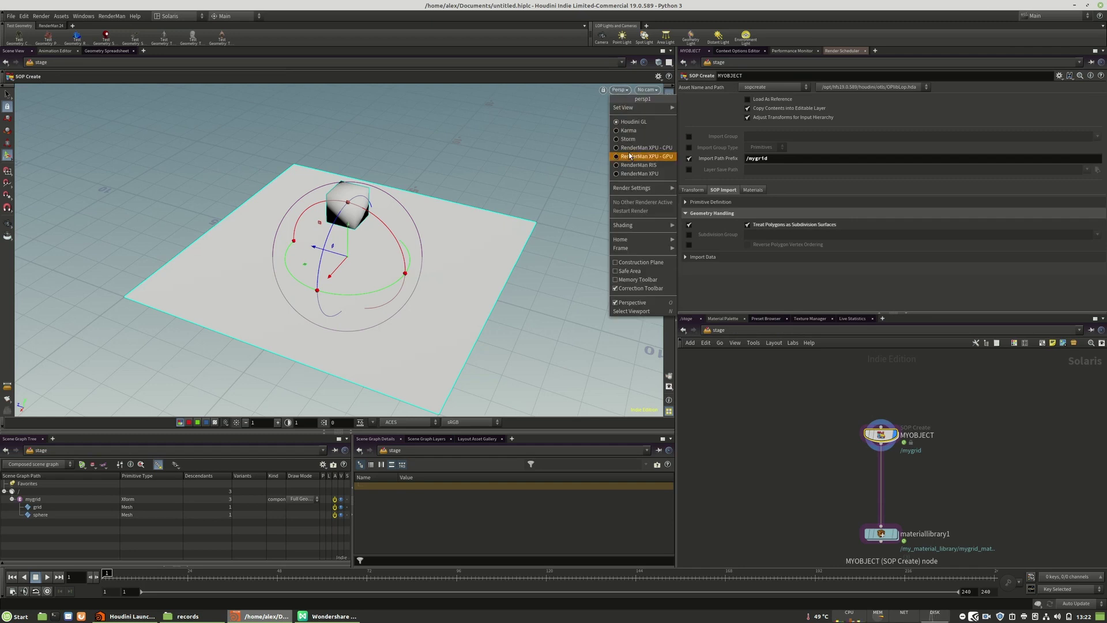
click(633, 163)
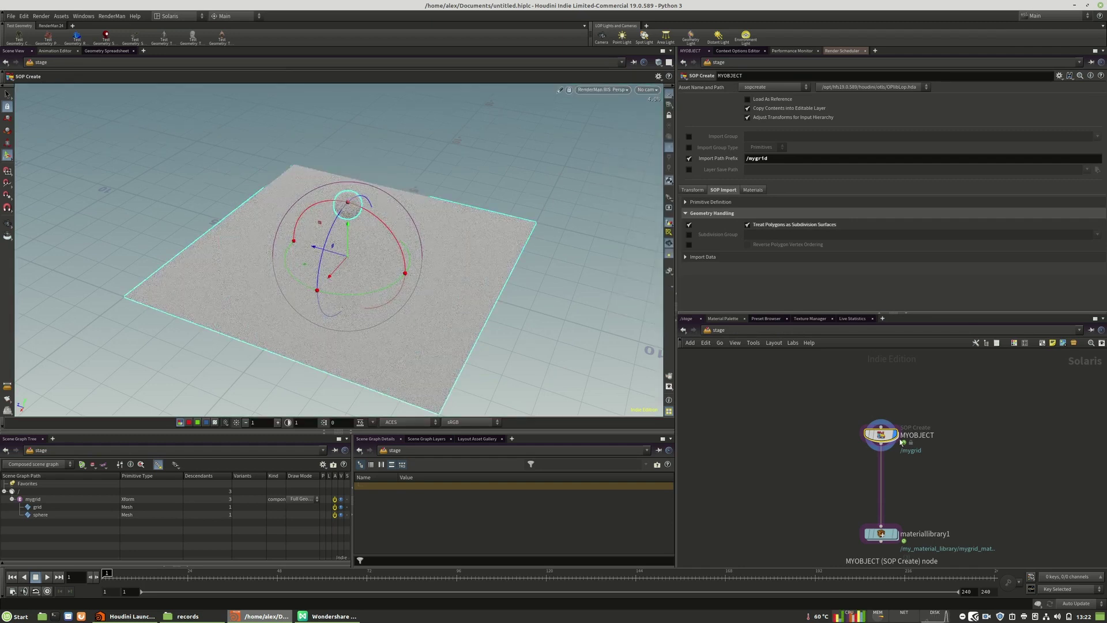
click(928, 436)
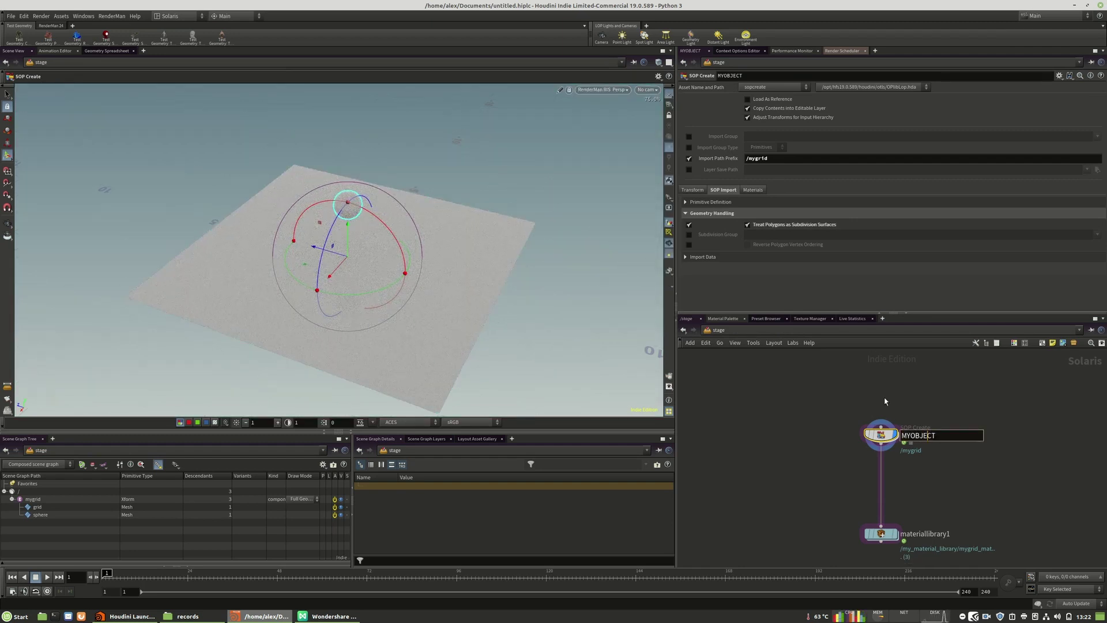
click(880, 432)
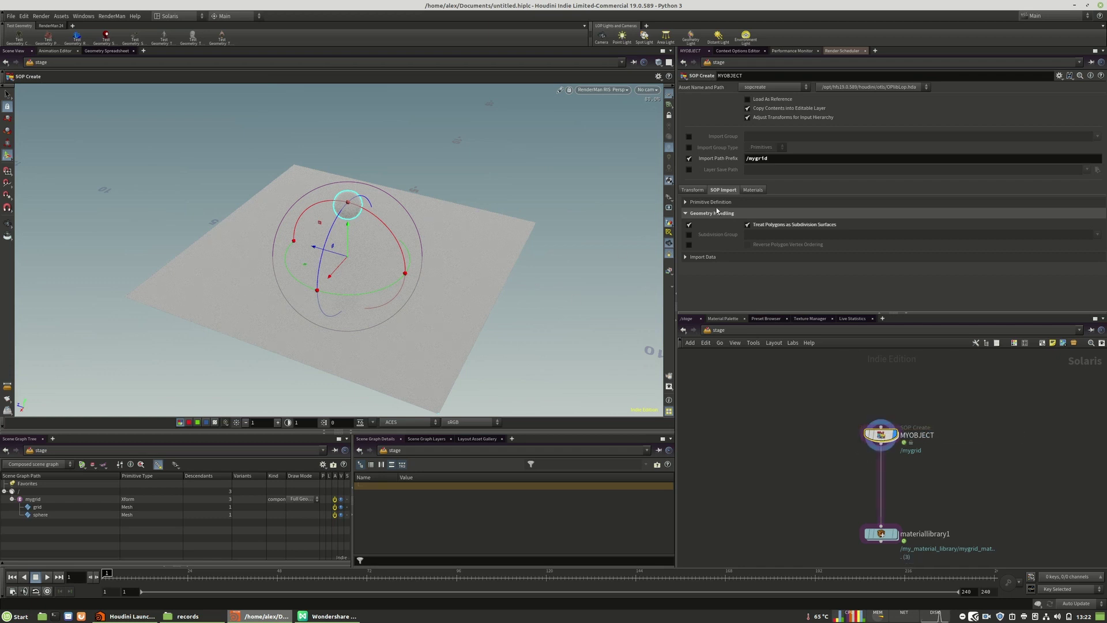
click(694, 189)
click(723, 190)
- Display materiallibrary1 in the viewport and make more room between MYOBJECT and materiallibrary1 in the network
middle_drag(924, 521, 923, 469)
click(892, 481)
mouse_move(880, 485)
mouse_down()
mouse_move(880, 465)
mouse_move(881, 480)
mouse_up()
middle_drag(954, 420, 928, 455)
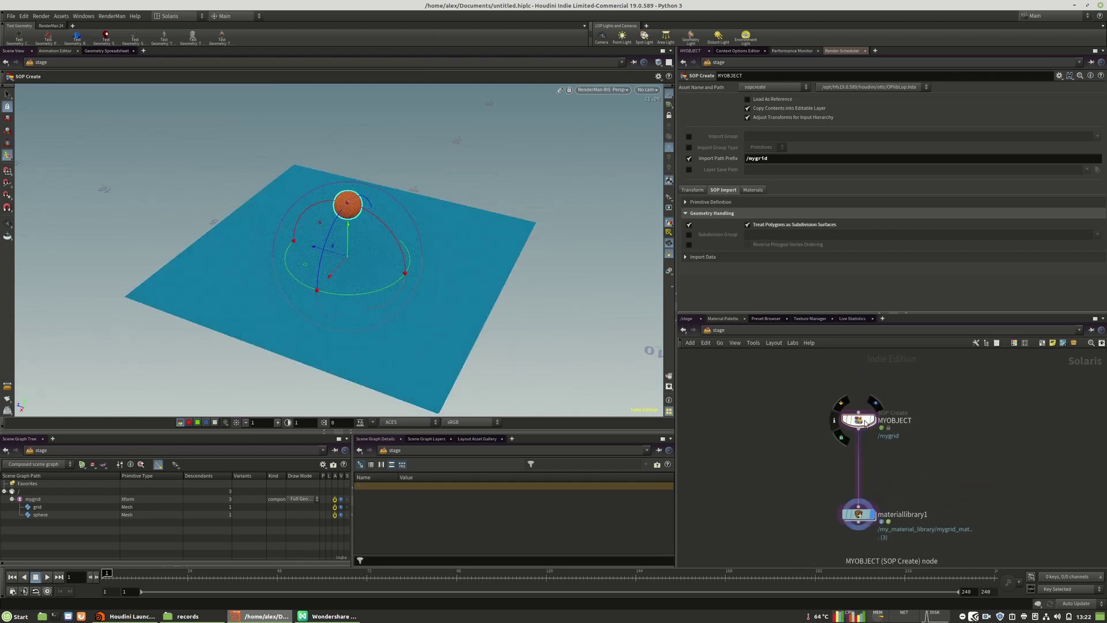
drag(864, 419, 865, 409)
middle_drag(886, 438, 905, 443)
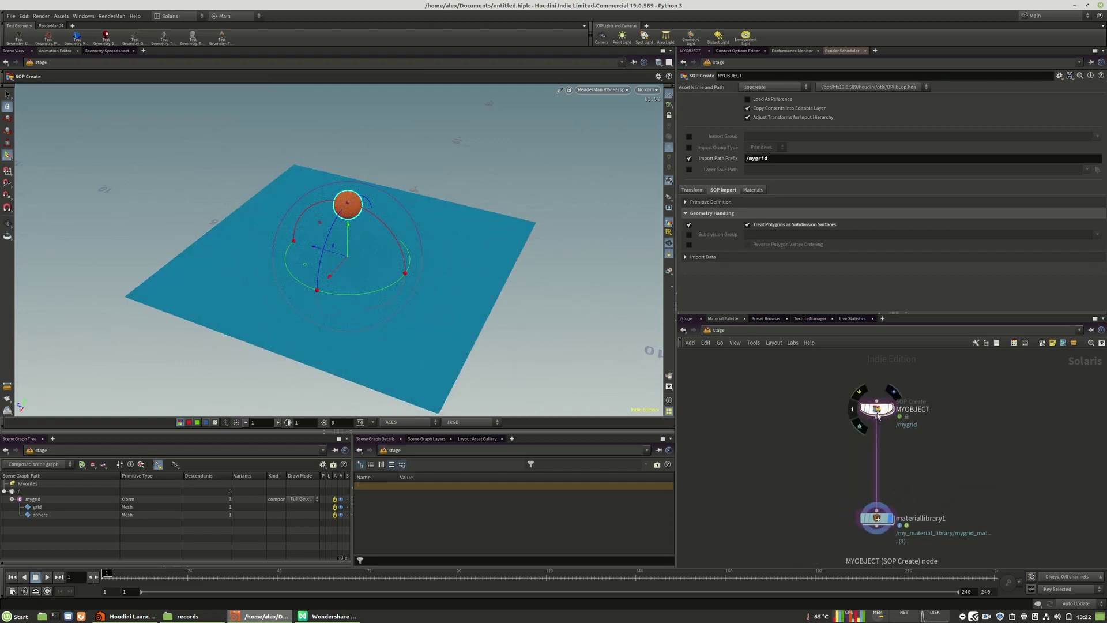
drag(878, 415, 877, 406)
middle_drag(925, 432, 930, 465)
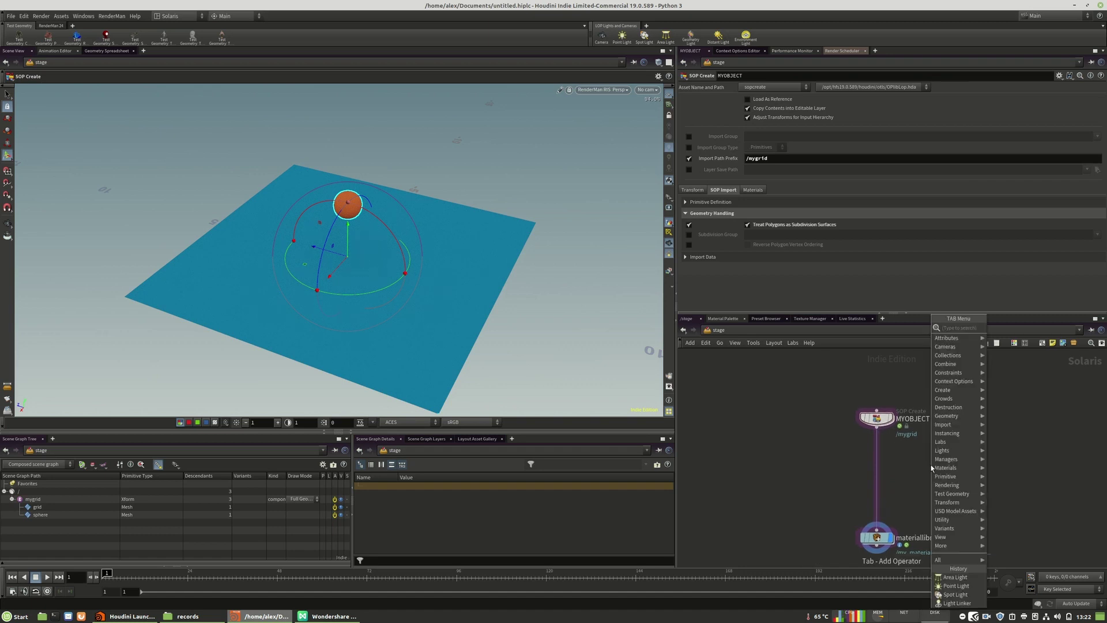
- Insert a Render Geometry Settings node between MYOBJECT and materiallibrary1 and display it
key(Tab)
text(re)
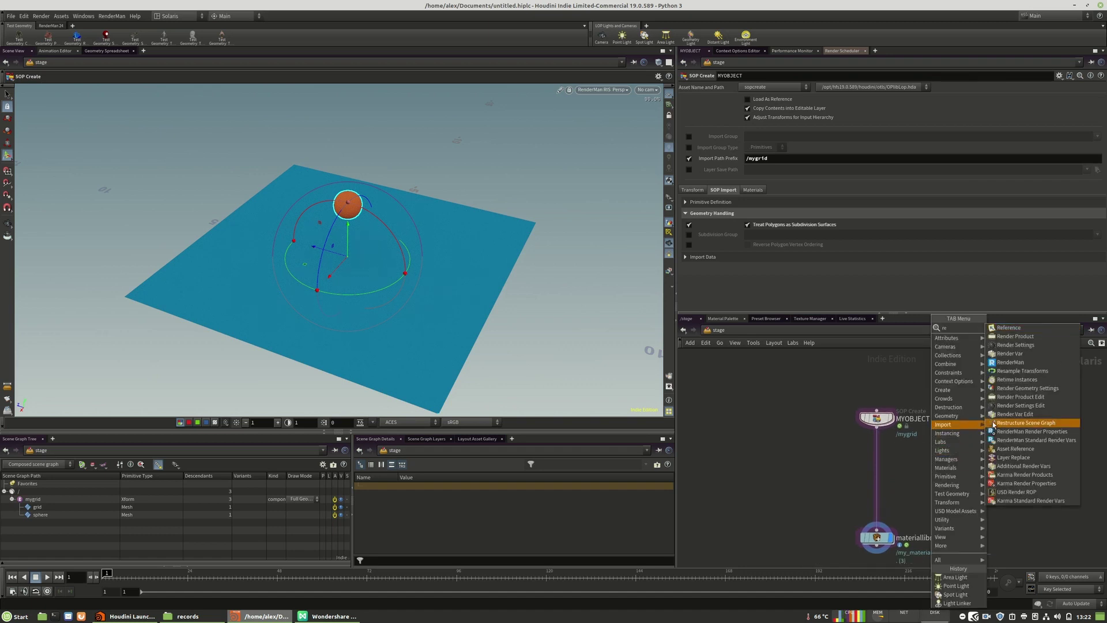
click(1027, 388)
click(873, 467)
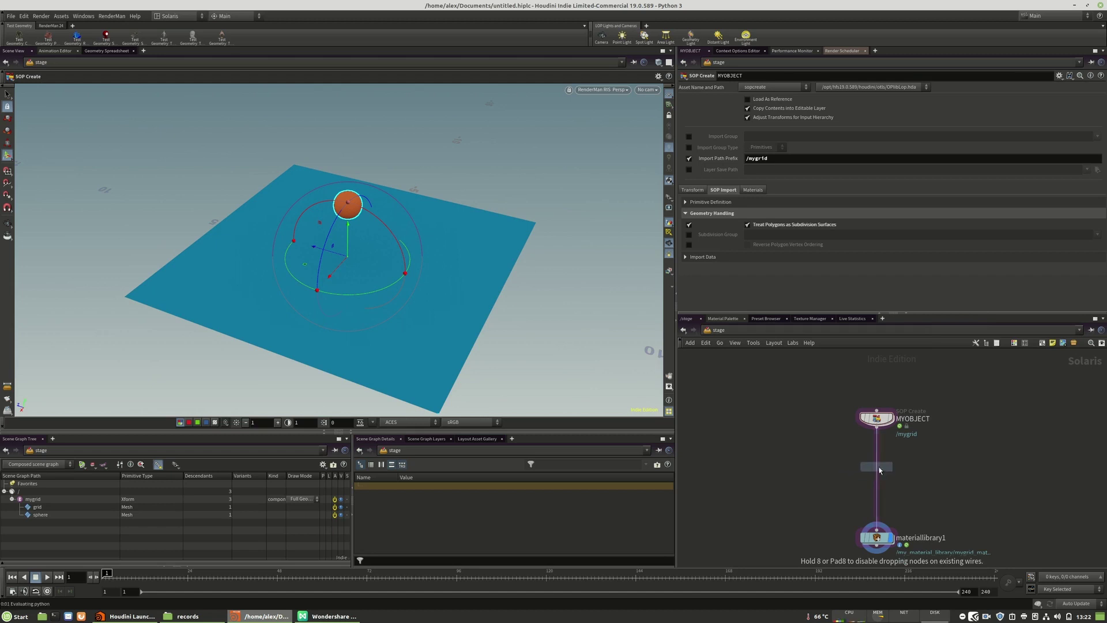
drag(872, 466, 878, 466)
click(891, 442)
mouse_move(879, 470)
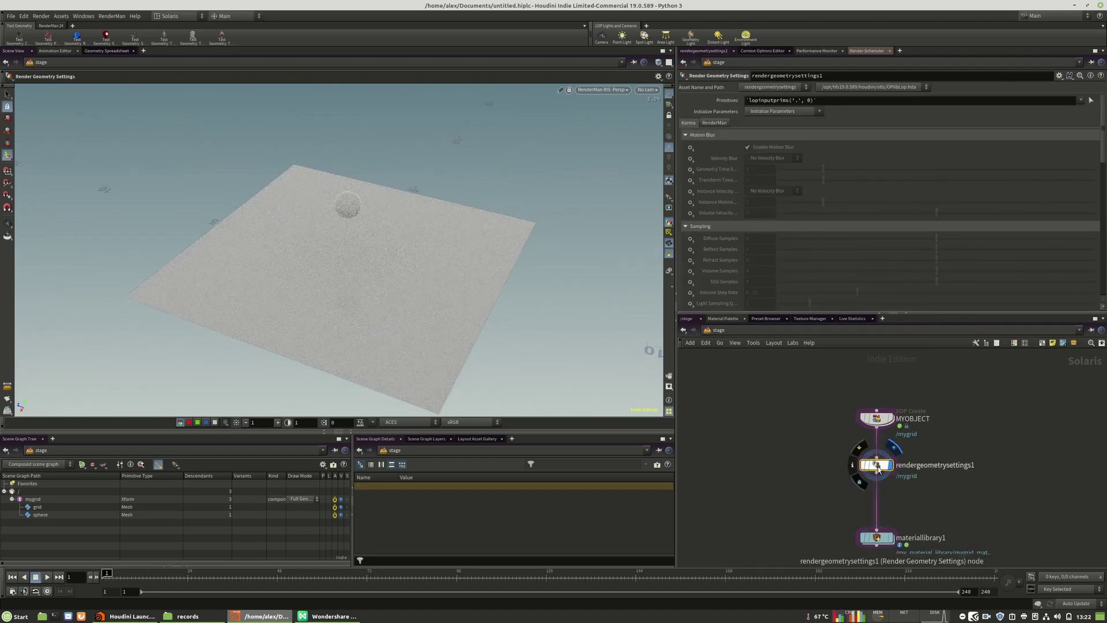
- Activate Enable Displacement in the RenderMan prototype shading attributes and set the displacement radius to 1 with Set or Create
click(719, 123)
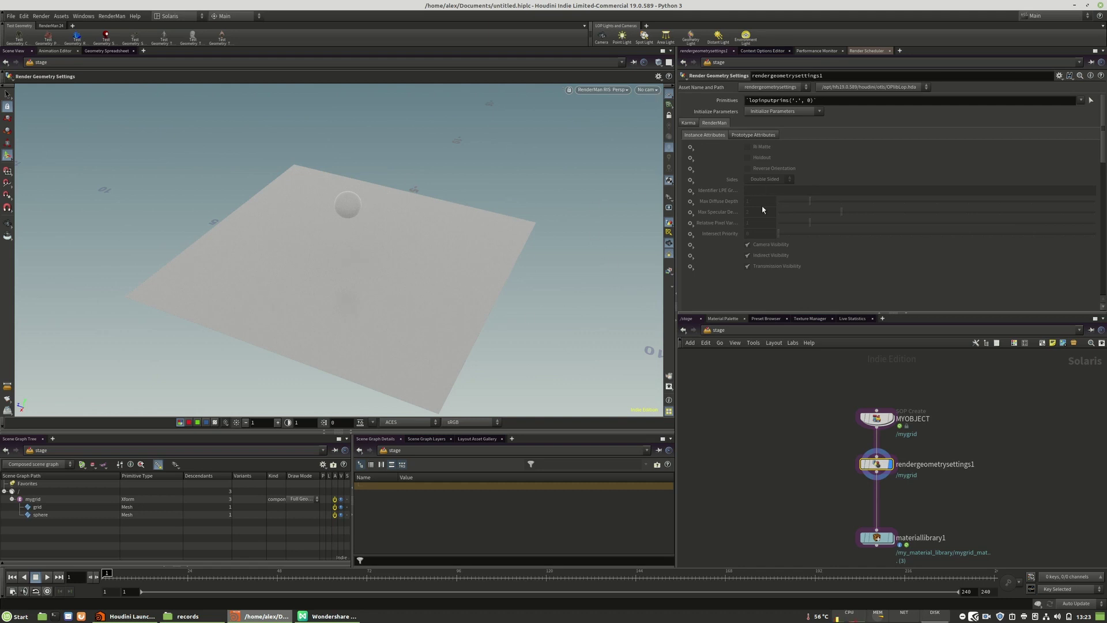
mouse_move(875, 464)
mouse_down()
mouse_move(865, 463)
mouse_move(879, 469)
mouse_up()
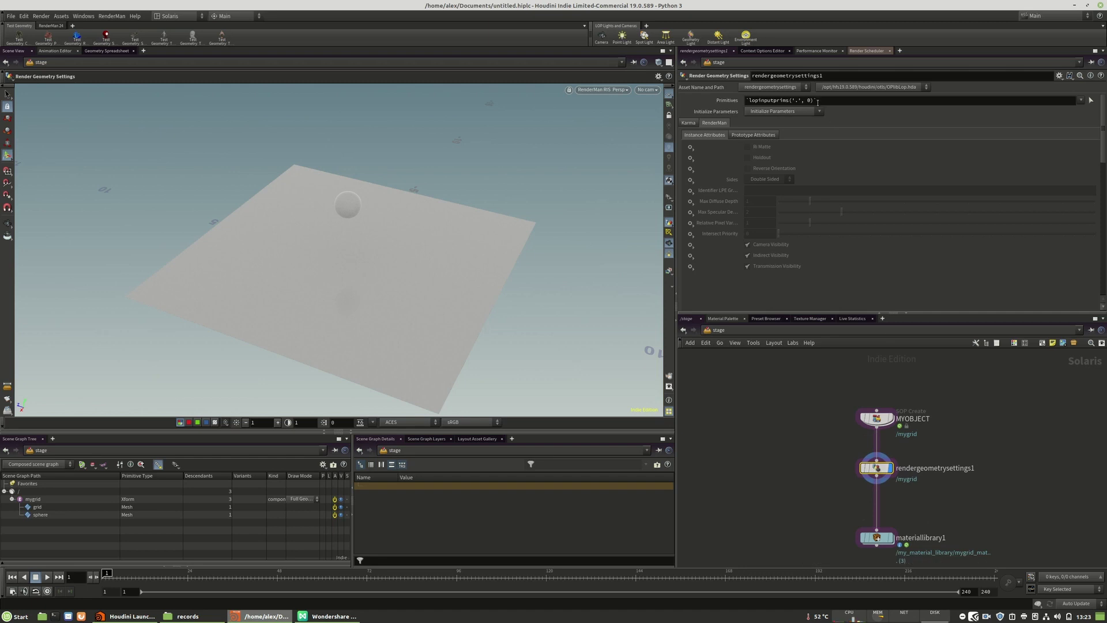
click(751, 134)
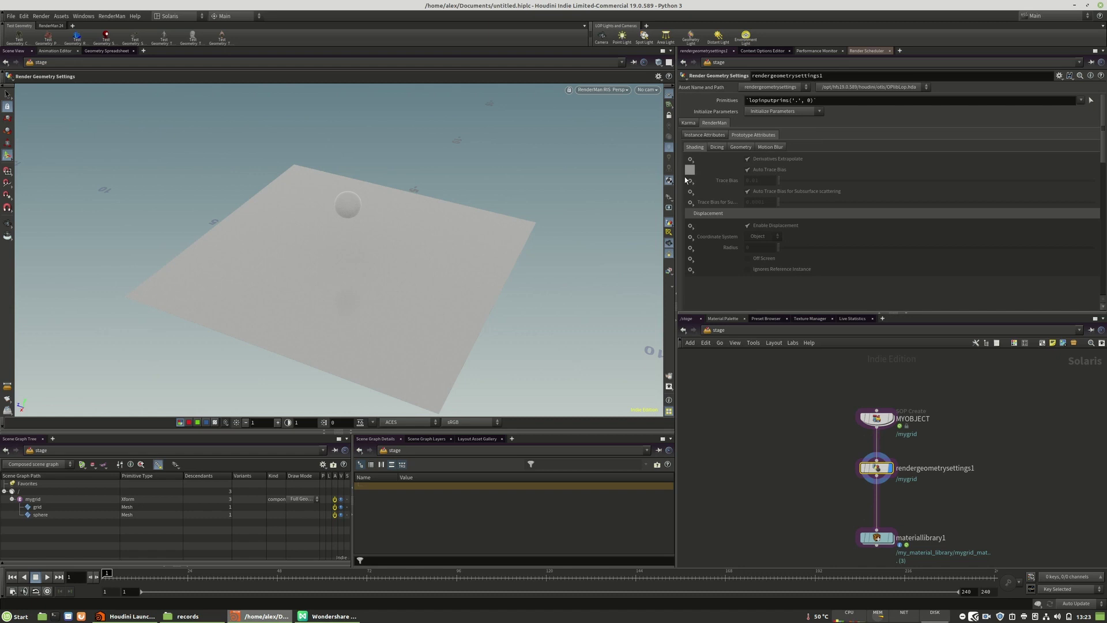
click(690, 226)
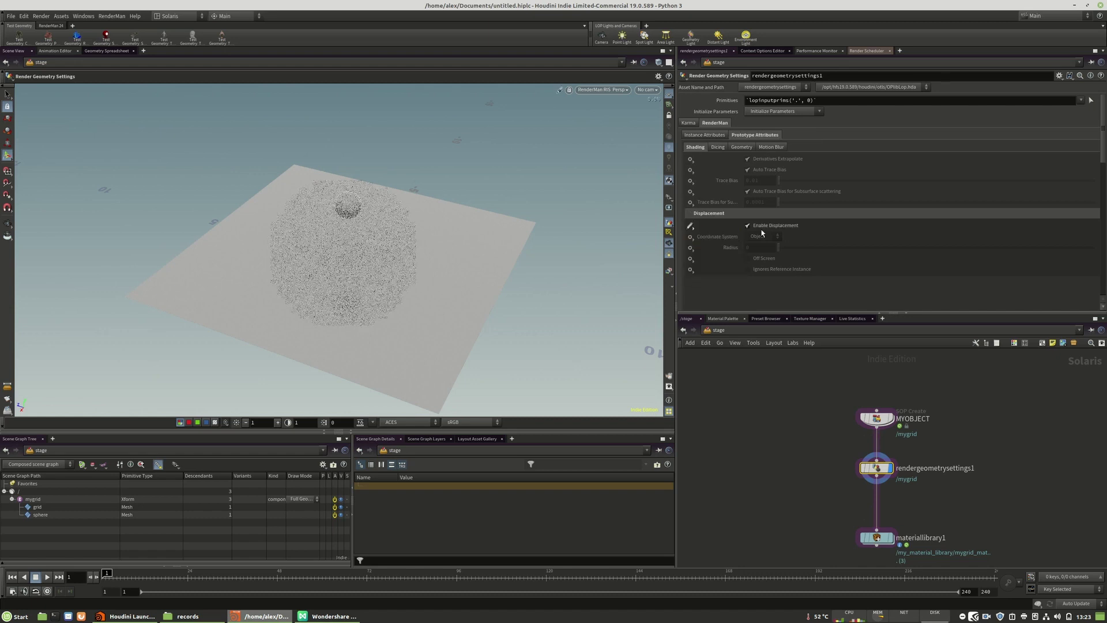
click(691, 247)
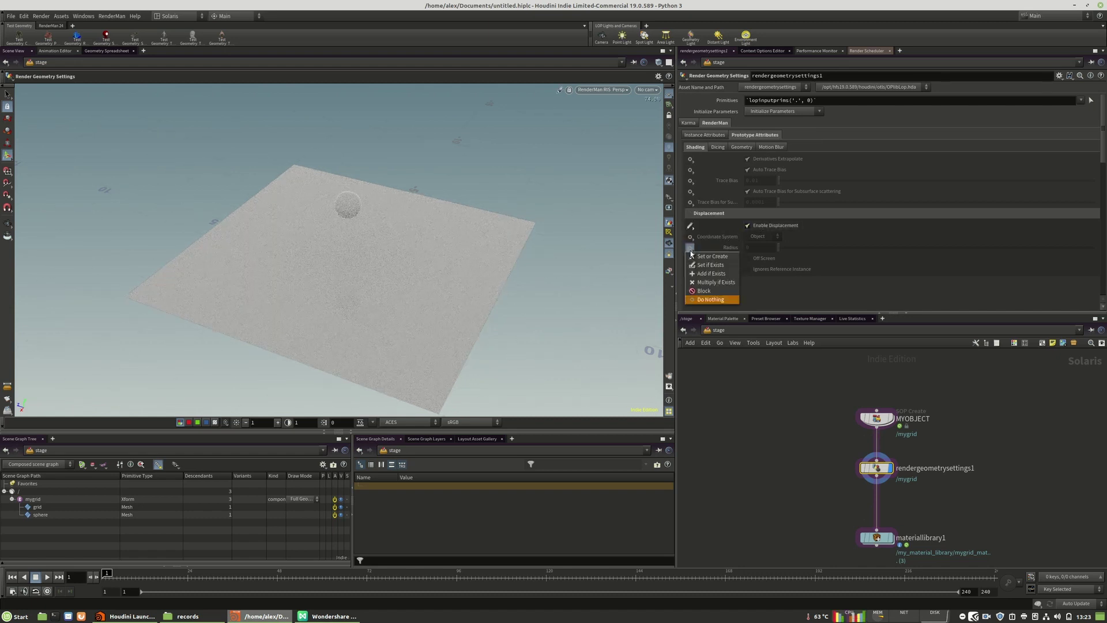
click(727, 257)
text(1)
key(Return)
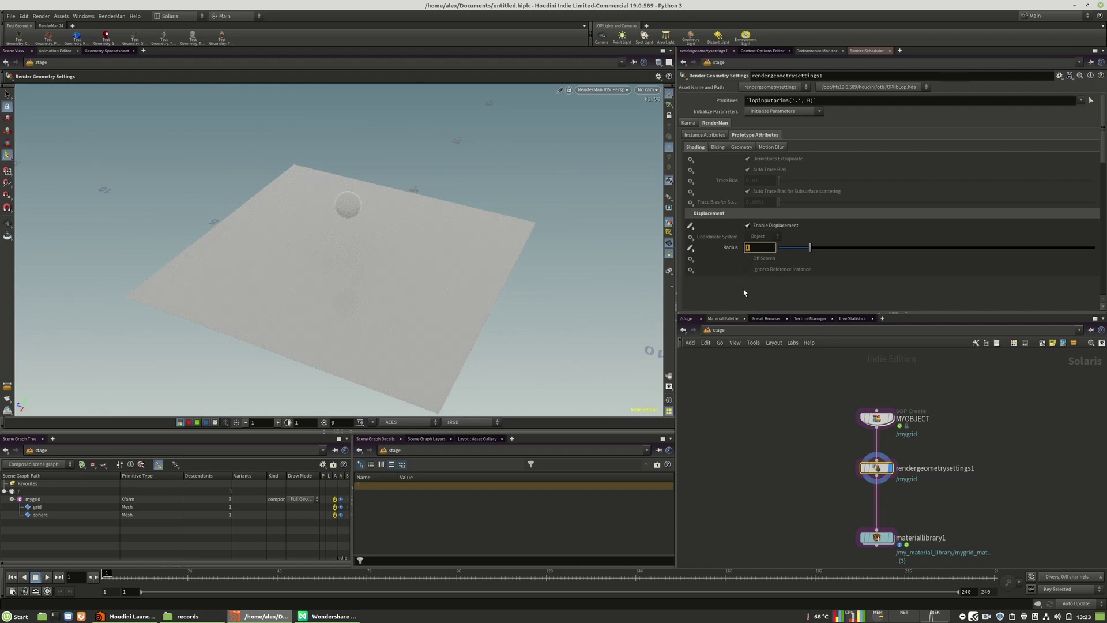
click(749, 248)
click(1035, 444)
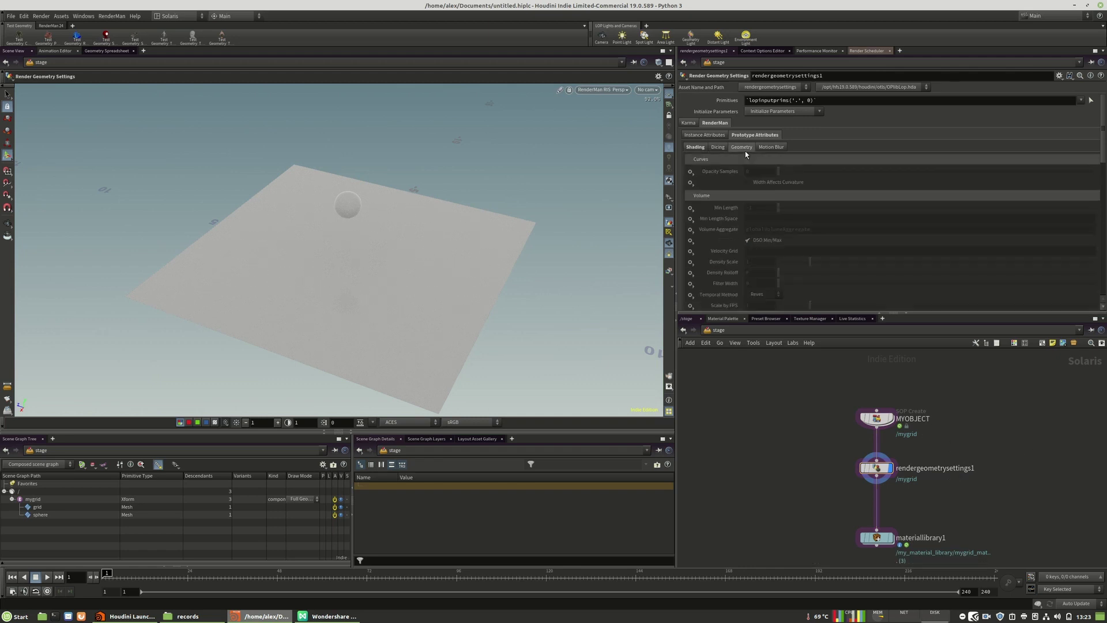
- Set the micropolygon length in the RenderMan dicing attributes to 5 and check the render from another angle
click(721, 148)
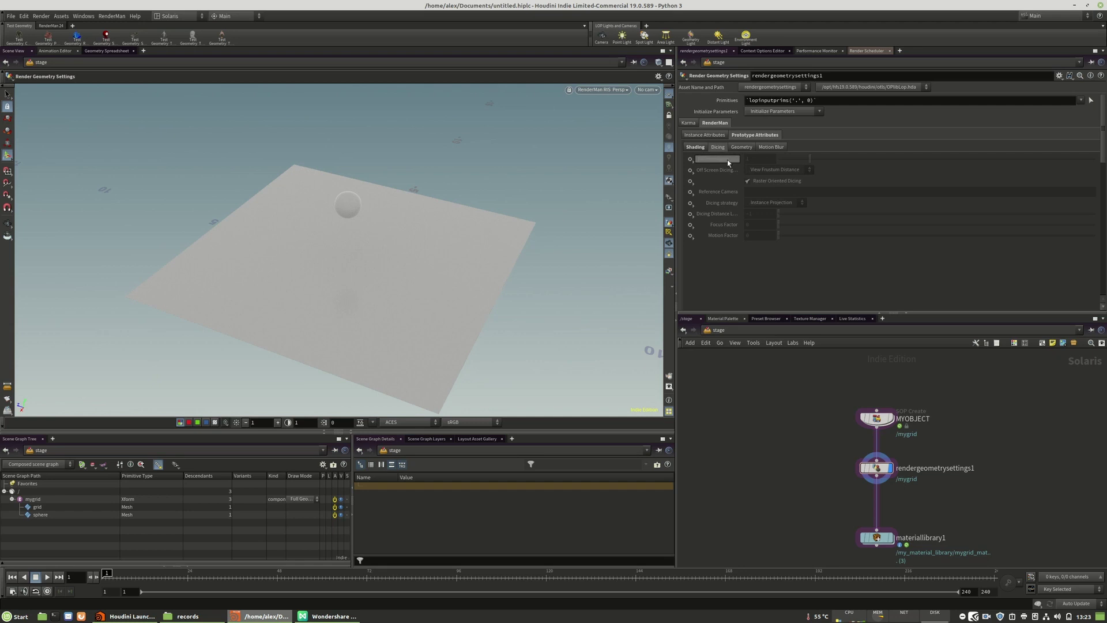
click(691, 161)
click(716, 177)
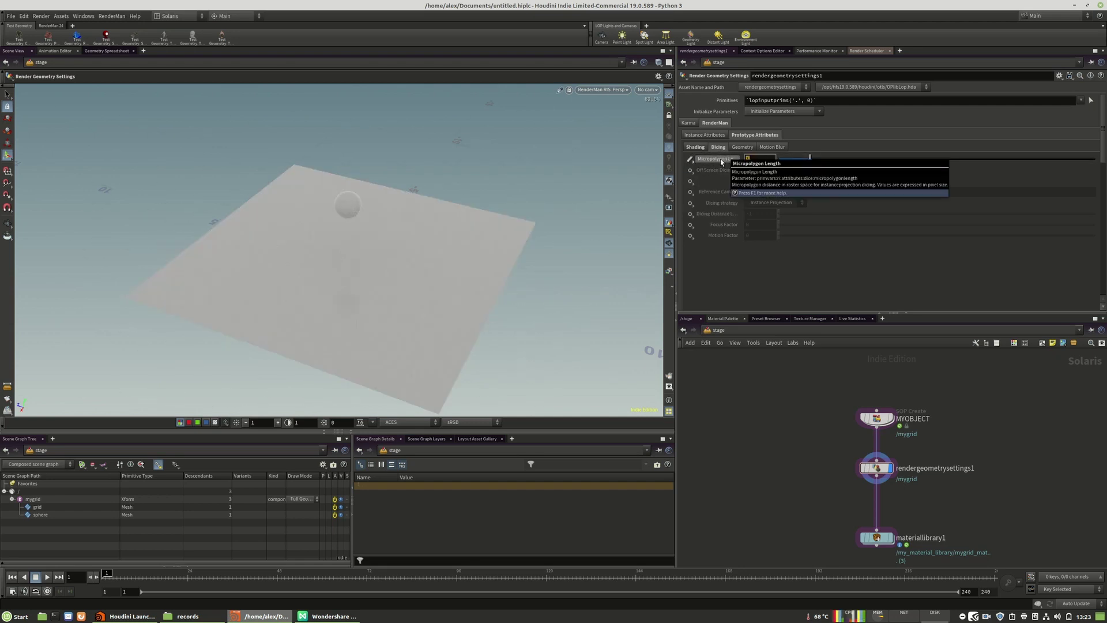
text(5)
key(Return)
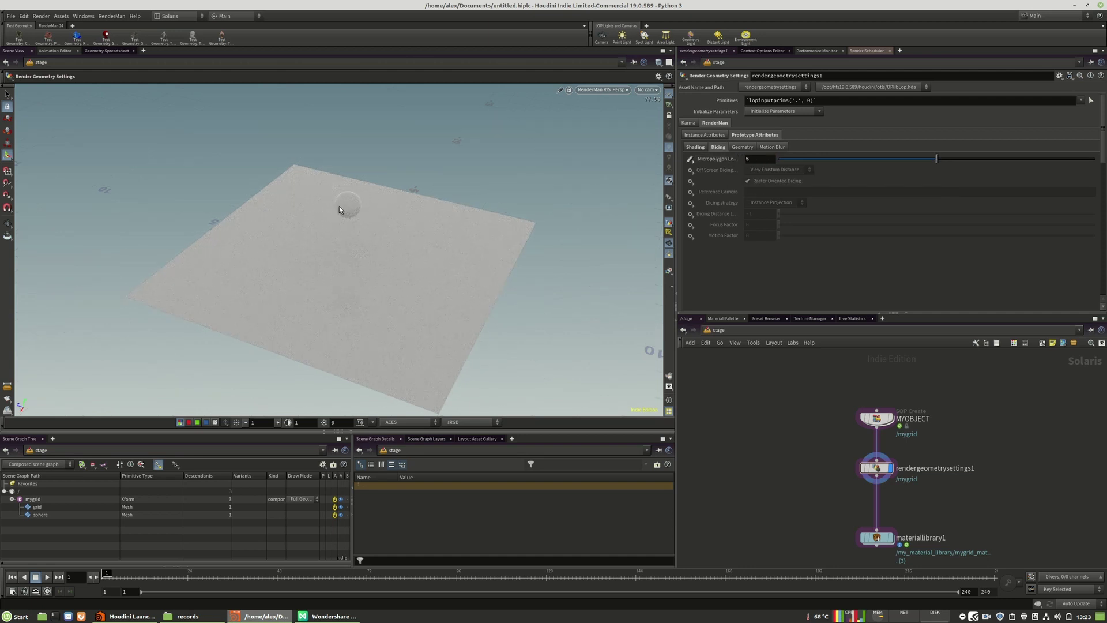
mouse_move(355, 198)
alt+mouse_down()
mouse_move(351, 213)
mouse_move(355, 199)
alt+mouse_up()
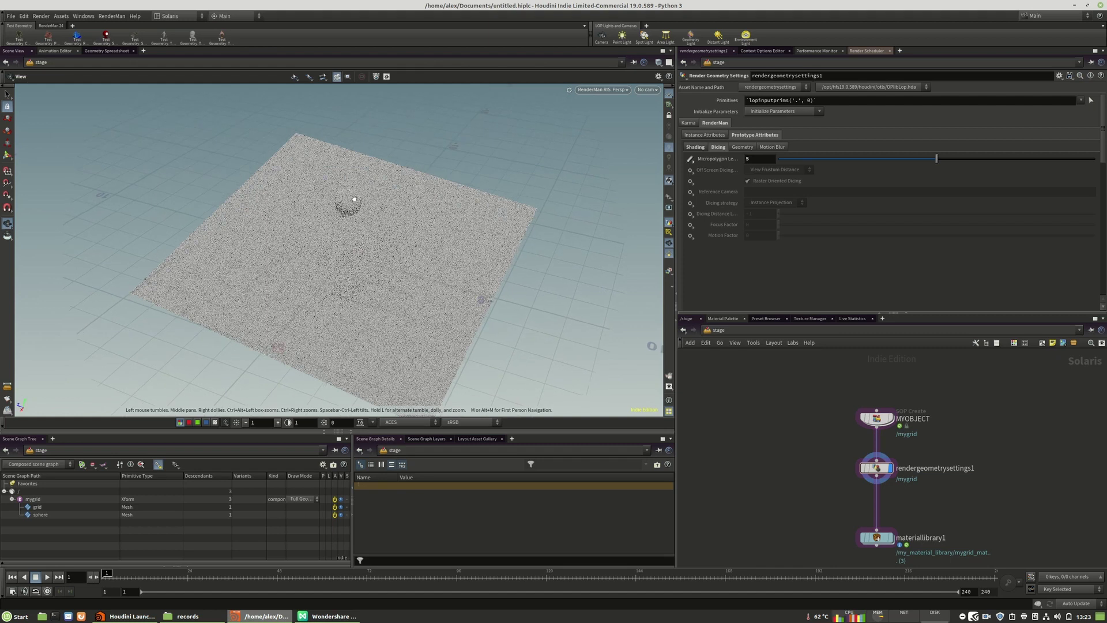
key(Return)
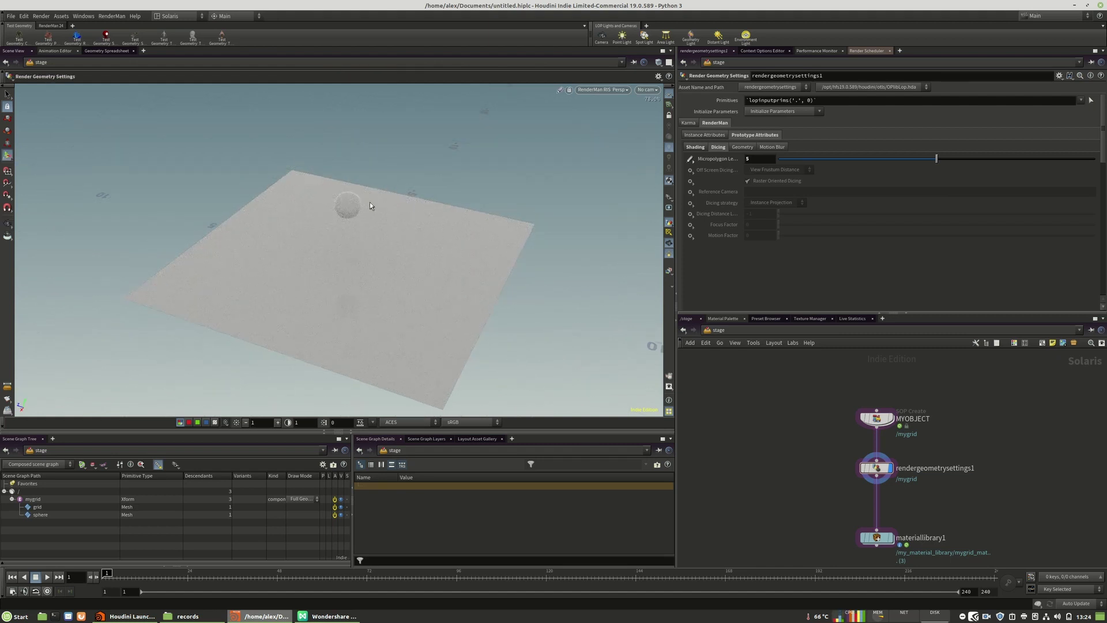
- Even out the node spacing, display materiallibrary1, and enter its material network
middle_drag(936, 447, 924, 460)
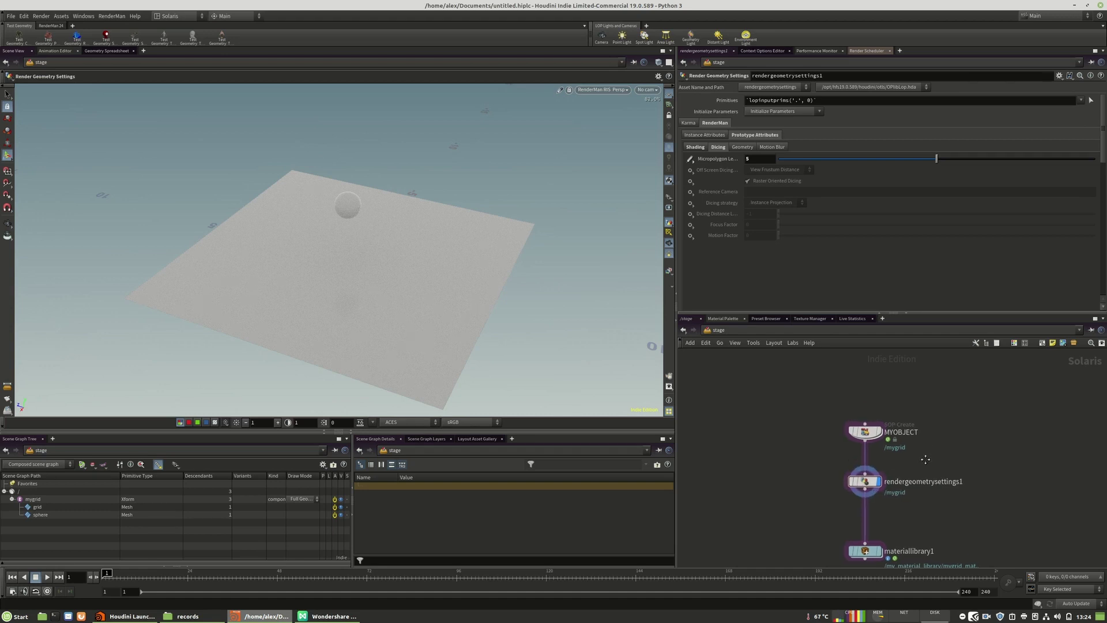
drag(871, 439, 870, 428)
middle_drag(937, 451, 938, 435)
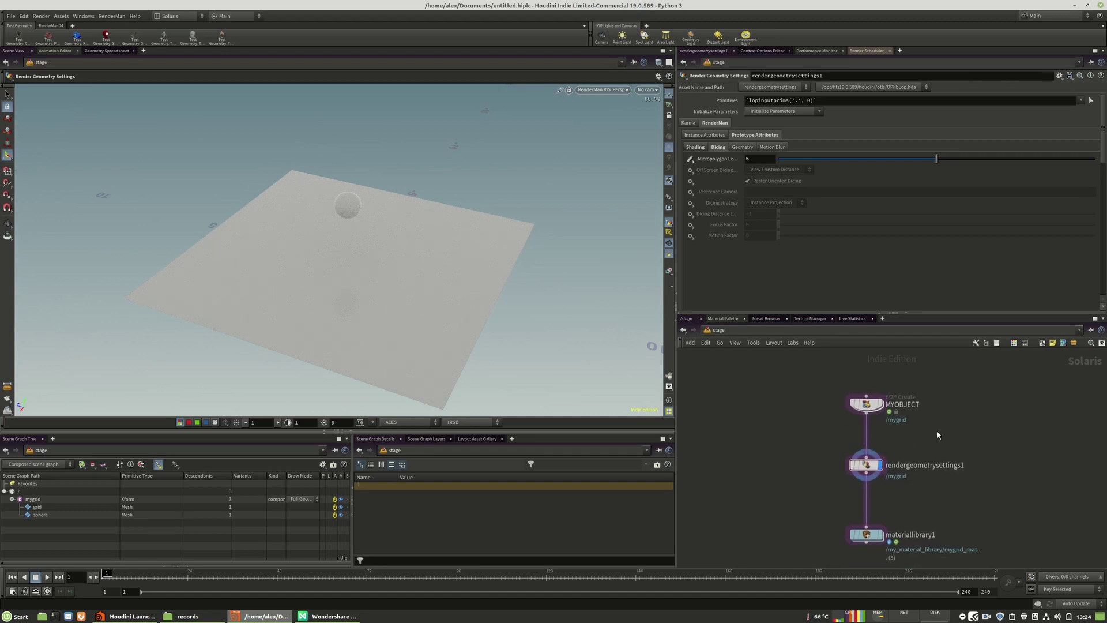
click(879, 534)
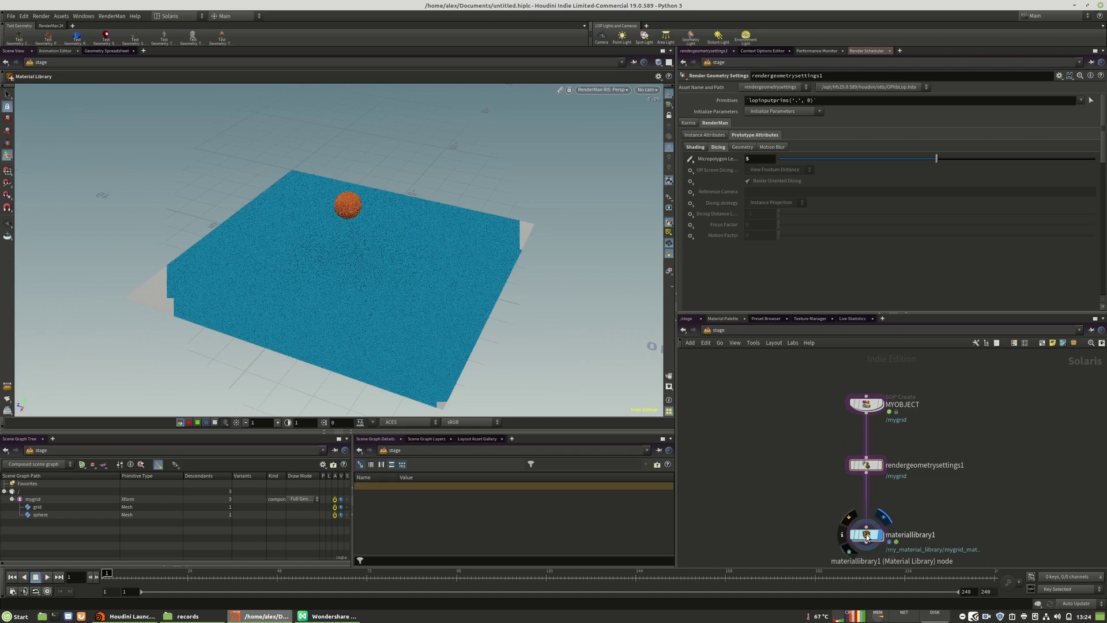
double_click(867, 536)
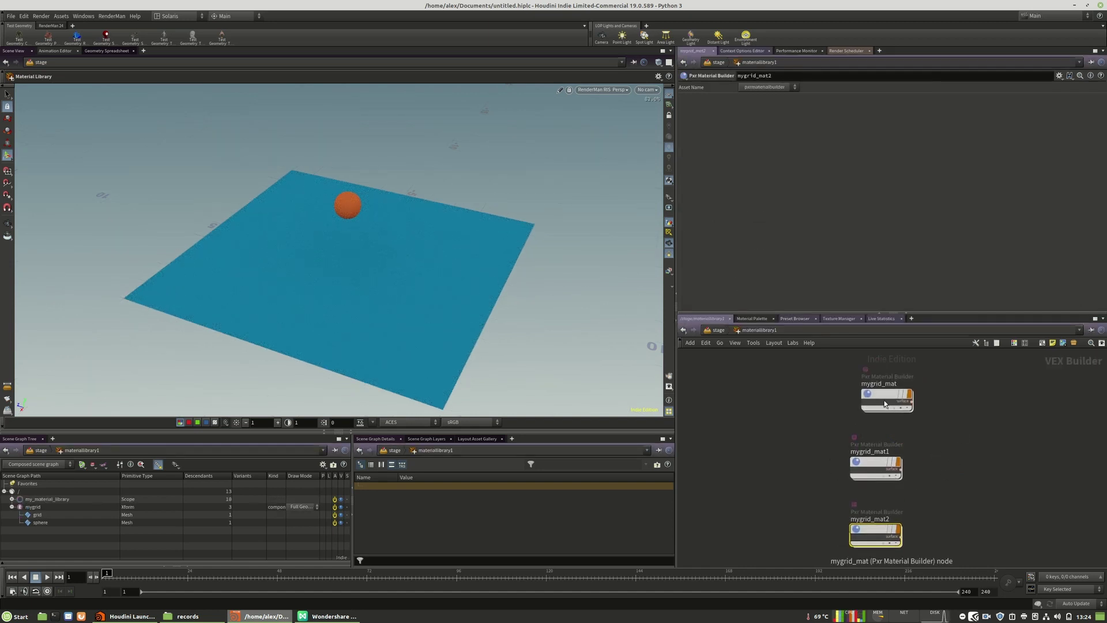
- Return to the stage, enter MYOBJECT, and set the name2 node's primitive name to box
click(718, 330)
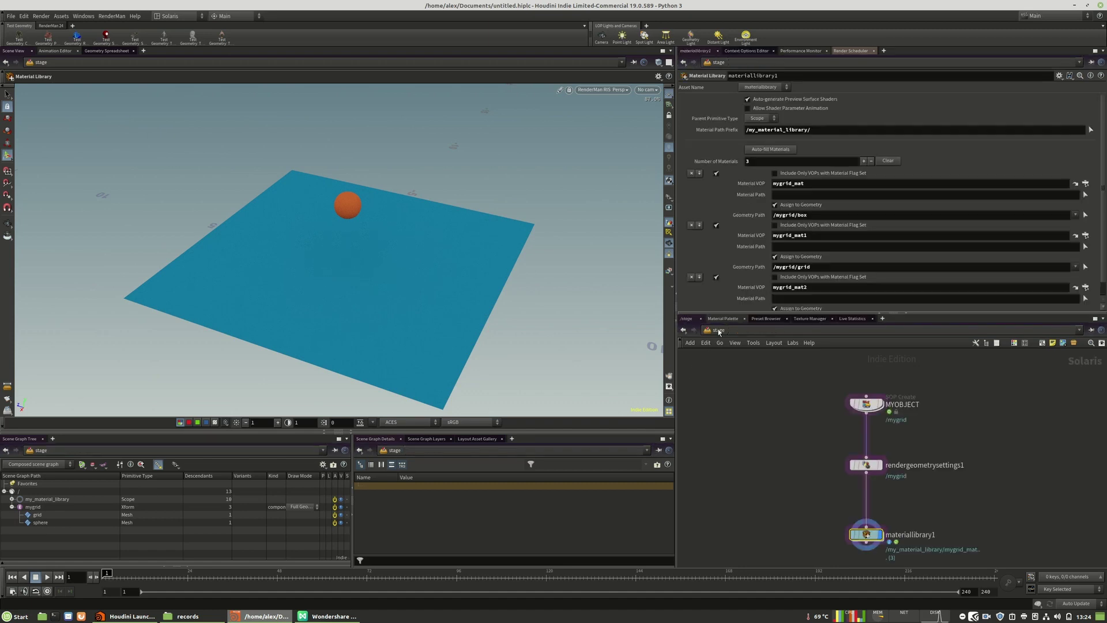
double_click(866, 404)
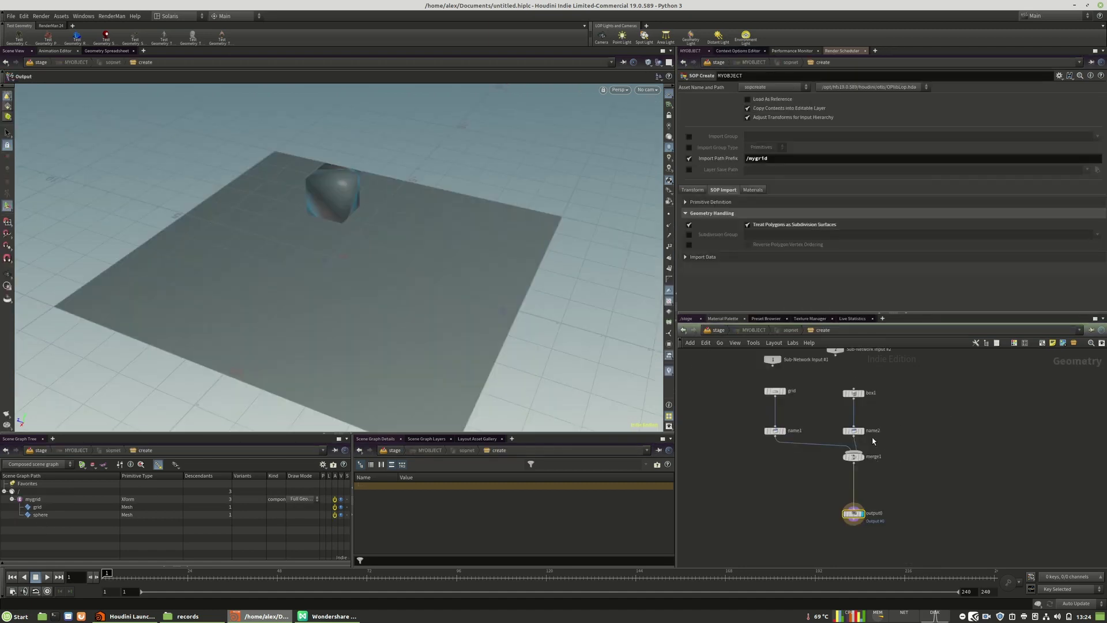
click(854, 430)
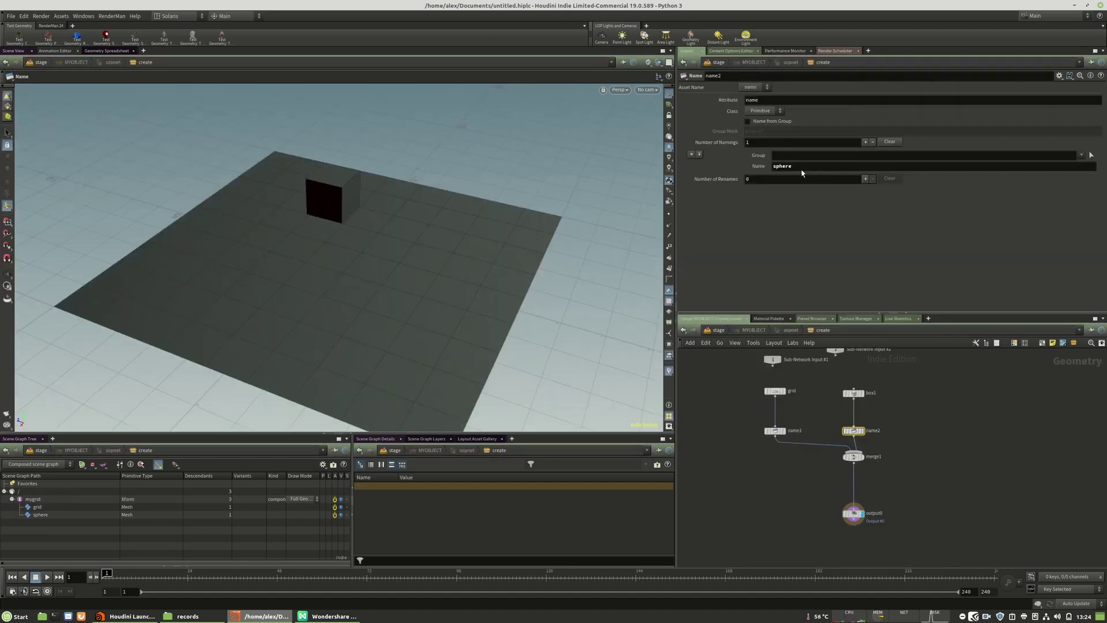
double_click(801, 168)
text(box)
key(Return)
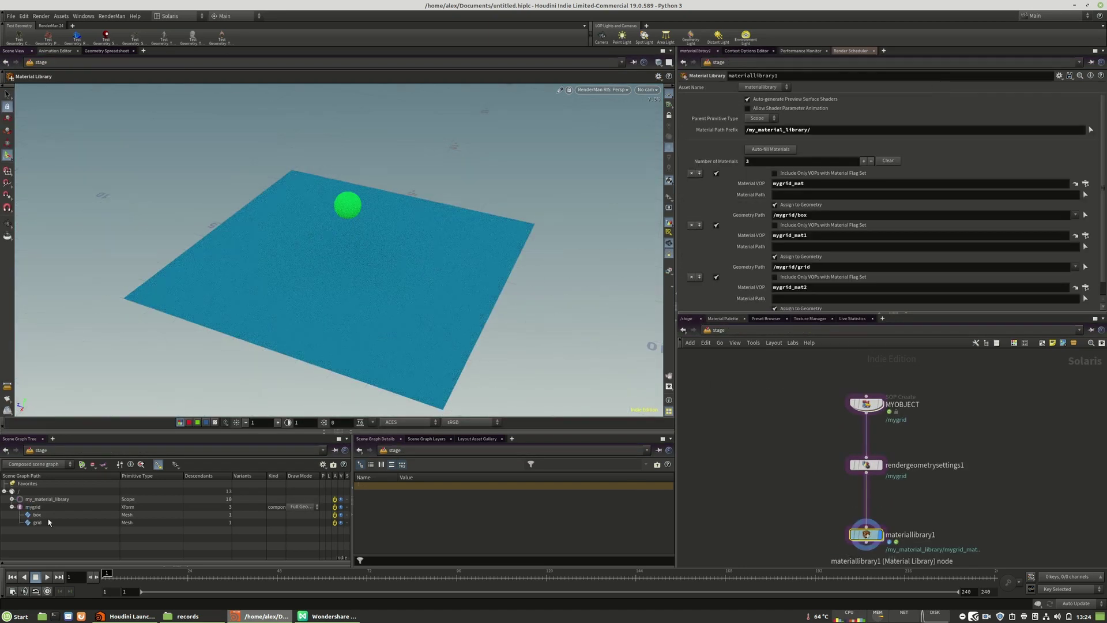
- Remove the third material entry from materiallibrary1 and delete the mygrid_mat2 builder inside it
click(36, 516)
click(691, 276)
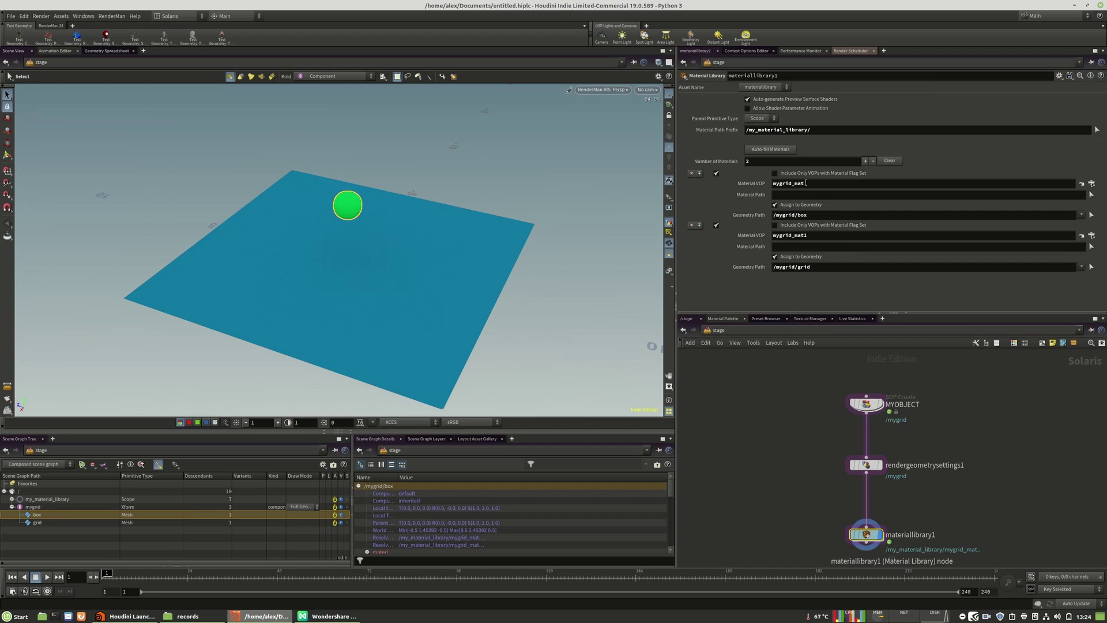
double_click(867, 534)
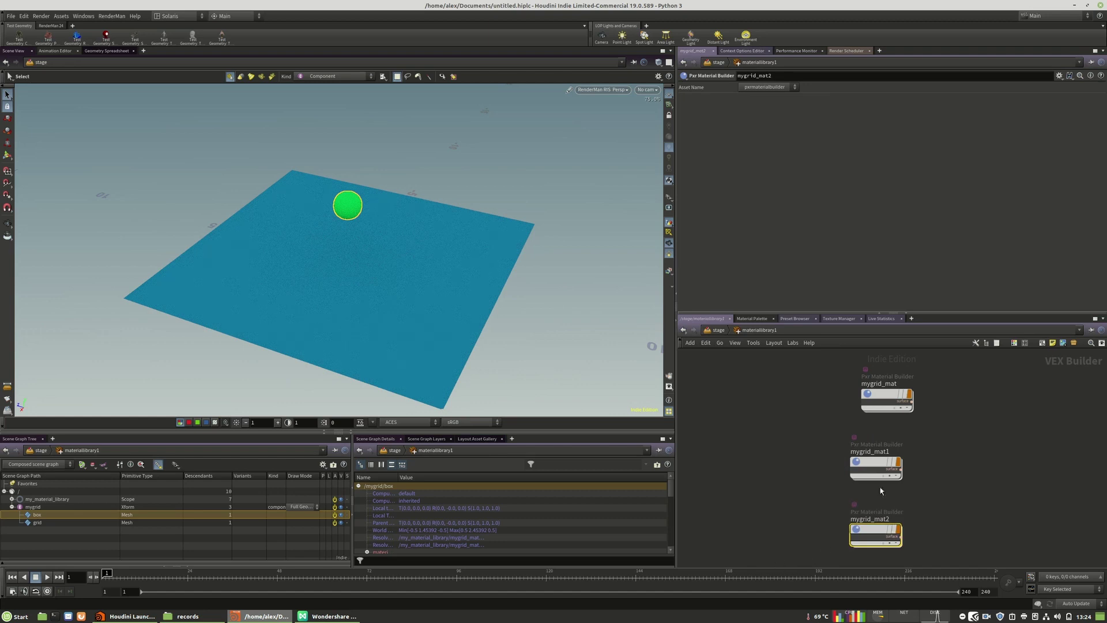
key(Delete)
- Enter the mygrid_mat builder and move lamadiffuse1 farther away from lamasurface1
double_click(877, 406)
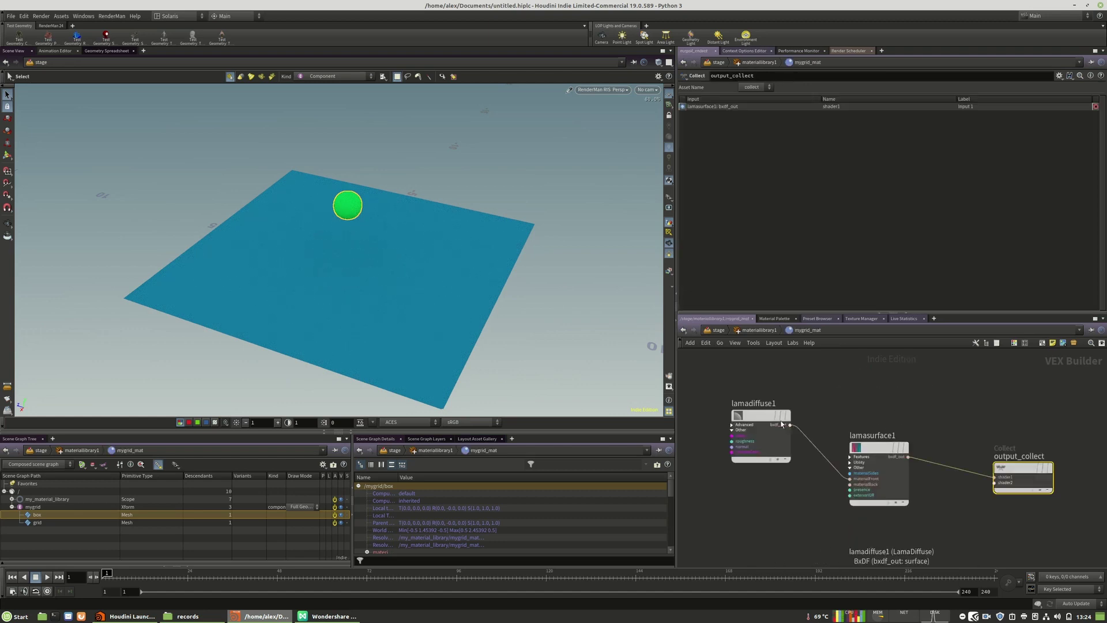
drag(765, 416, 740, 415)
middle_drag(846, 396, 931, 390)
drag(823, 409, 755, 399)
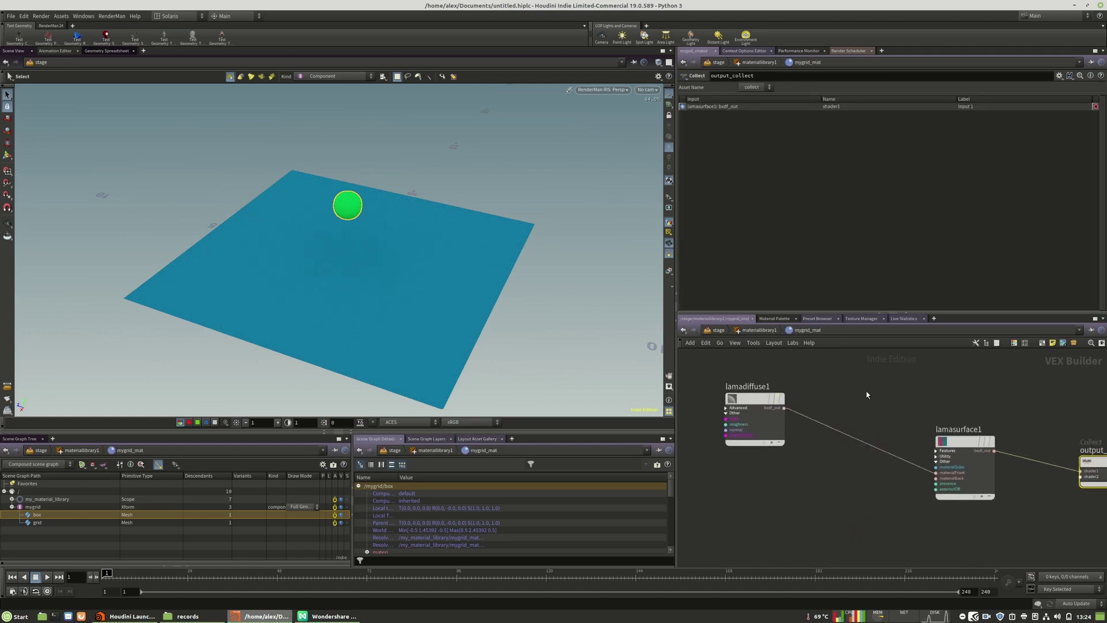
- Return to the stage and import the Carbon Fiber A preset from the Composite materials without assigning it
click(744, 332)
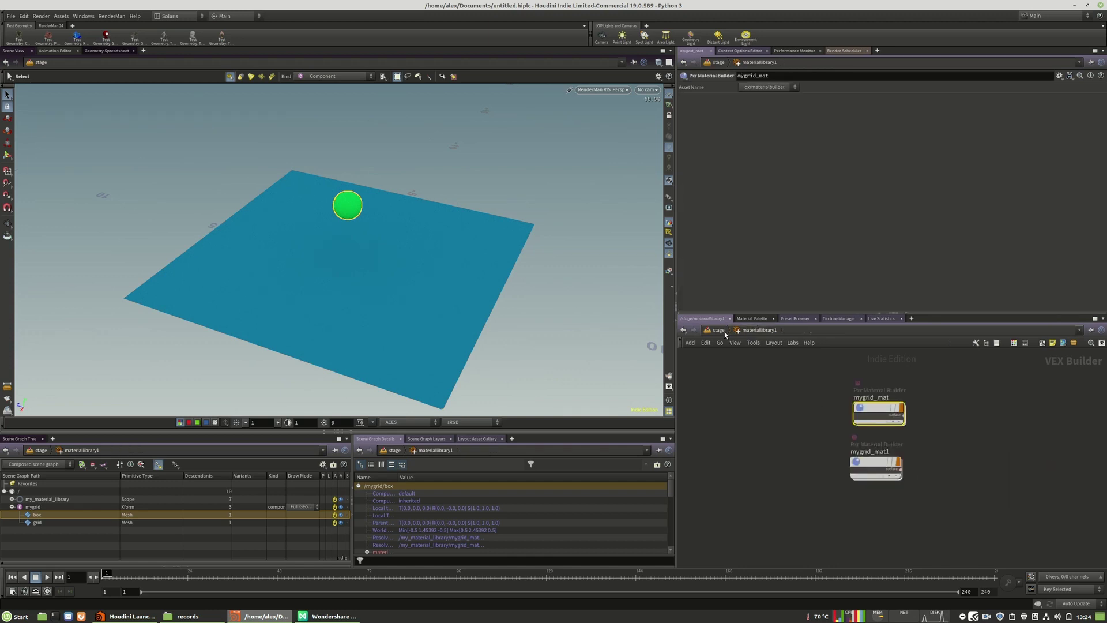
click(721, 331)
click(765, 319)
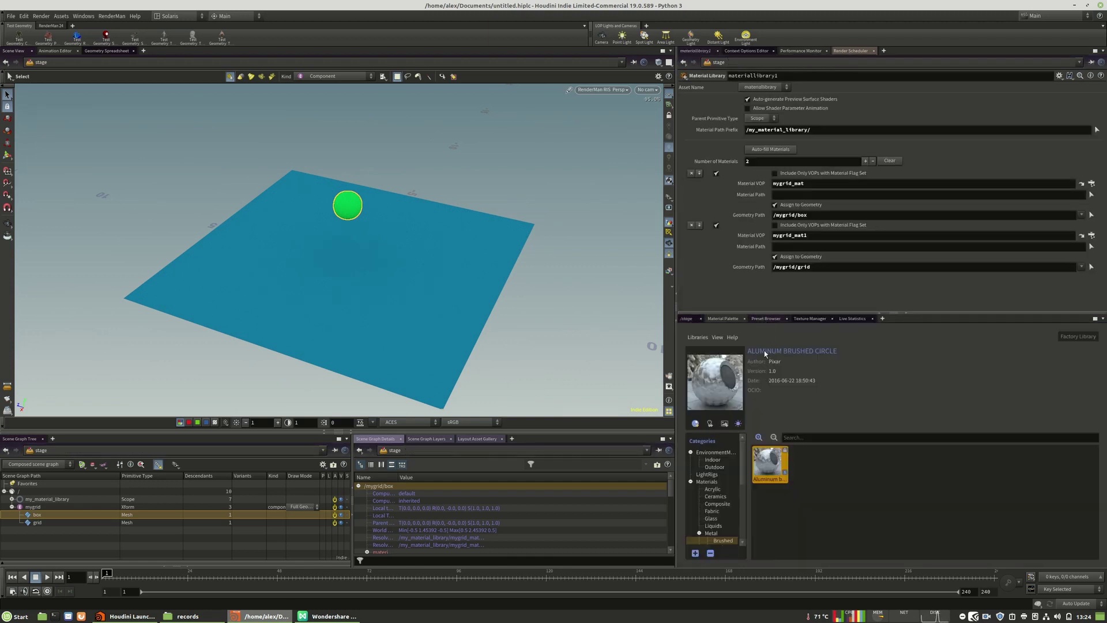
click(715, 519)
click(718, 504)
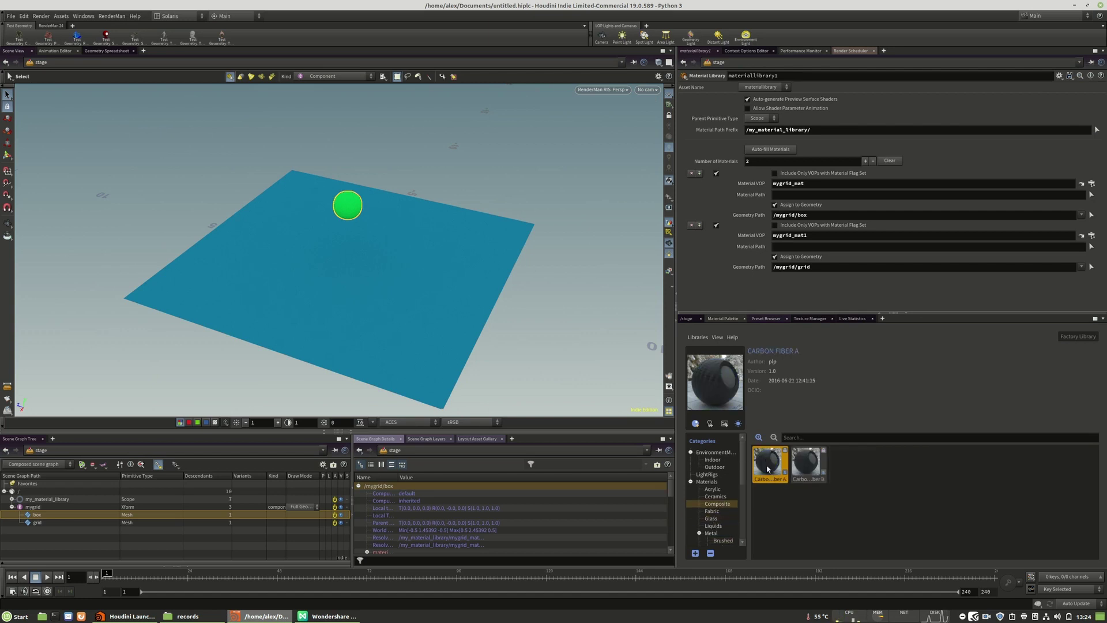
right_click(768, 470)
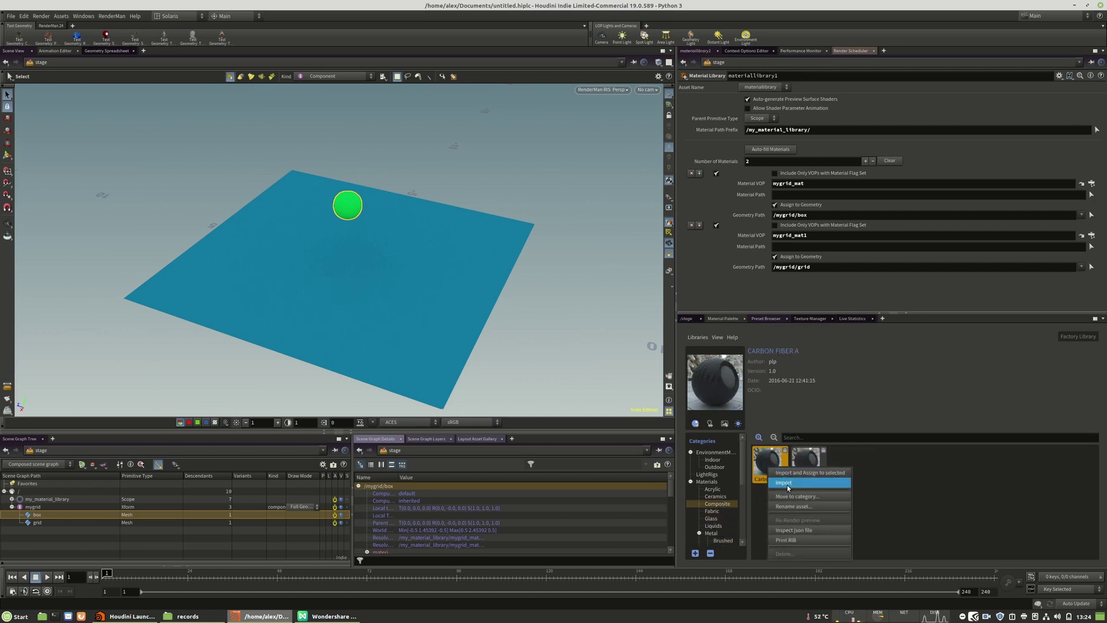
click(787, 485)
- Find the imported carbonfibera material library in the stage network and enter its carbonfibera_subnet
click(687, 319)
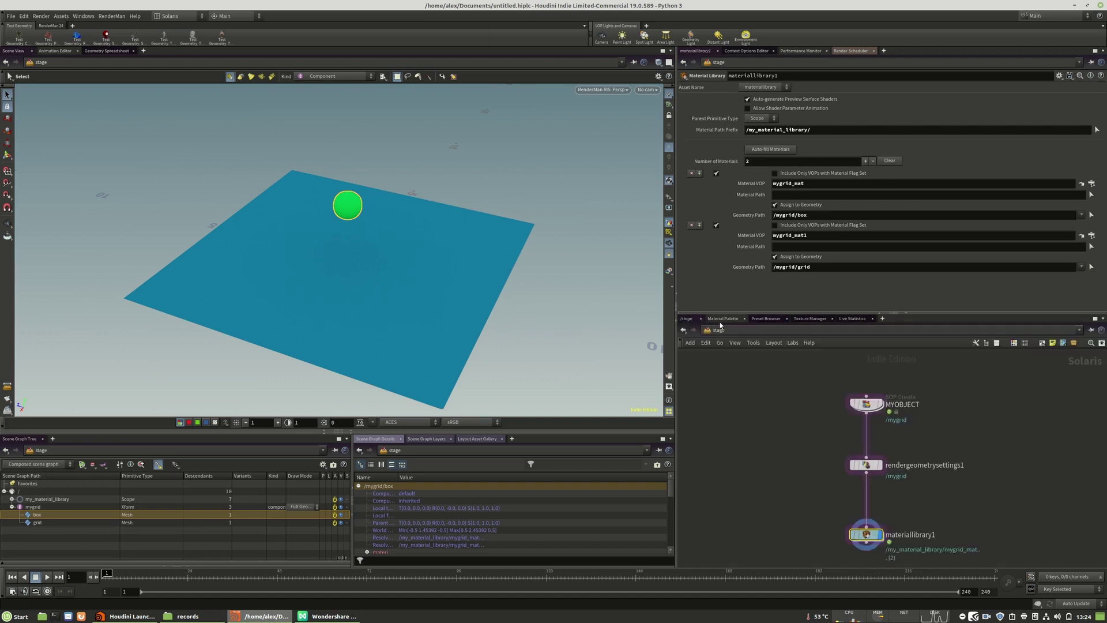
click(719, 330)
click(747, 394)
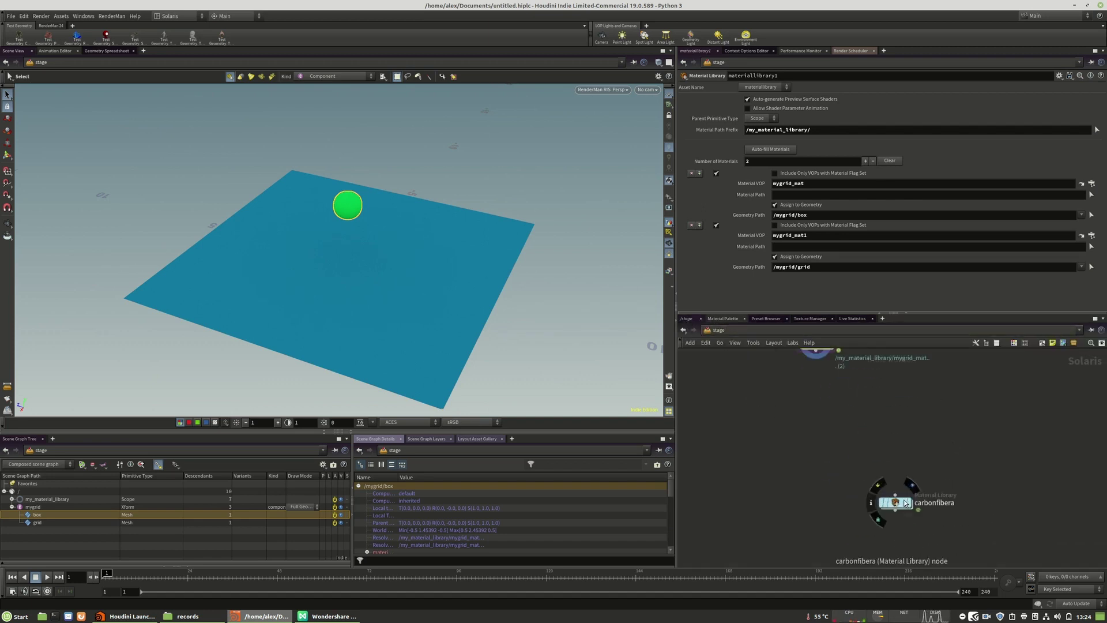
double_click(903, 500)
mouse_move(889, 452)
mouse_down()
mouse_move(1051, 501)
mouse_move(868, 514)
mouse_move(906, 461)
mouse_up()
double_click(893, 463)
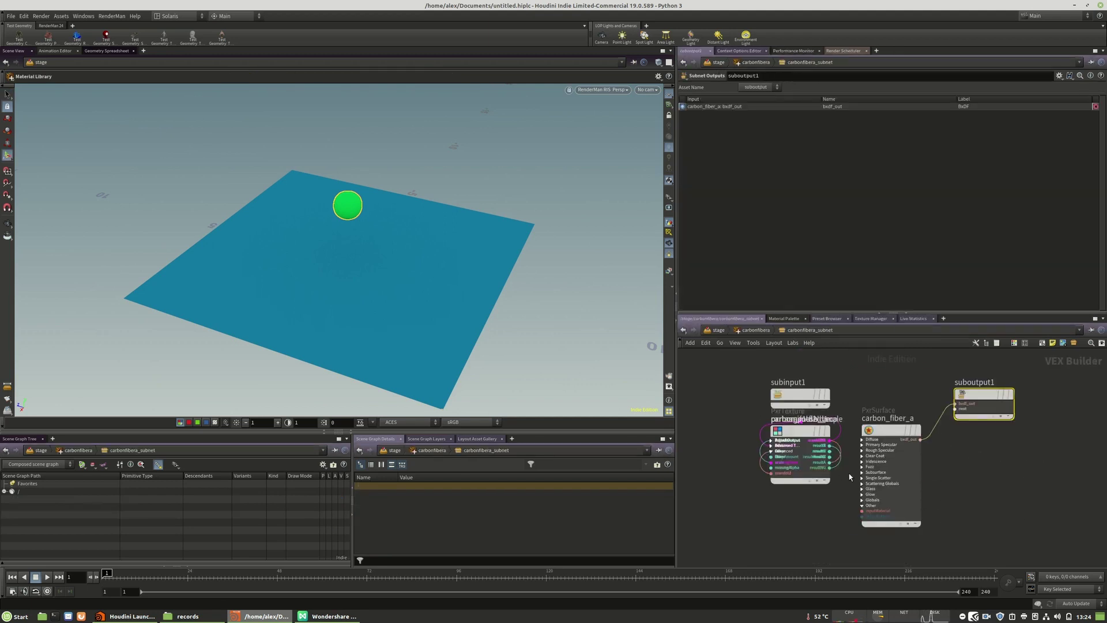
- Spread out the overlapping pxrmanifold2d_scale, carbon_mesh_vec and carbon_mesh_bmp nodes and check the bump texture's file path
drag(801, 442, 684, 449)
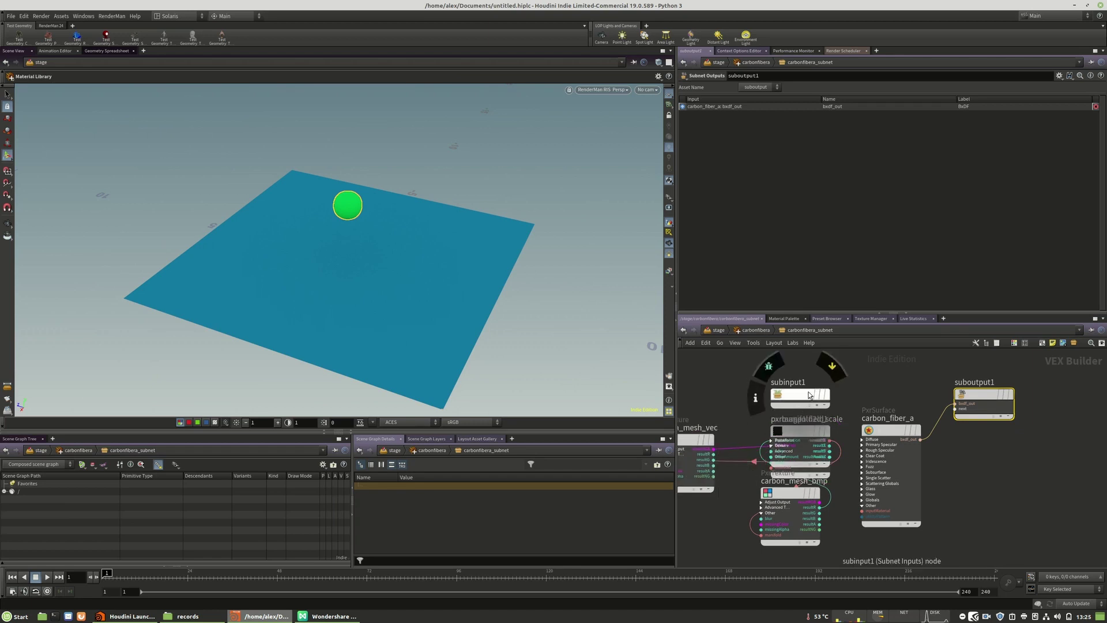
drag(808, 395, 798, 356)
drag(781, 432, 694, 377)
middle_drag(809, 403, 1015, 411)
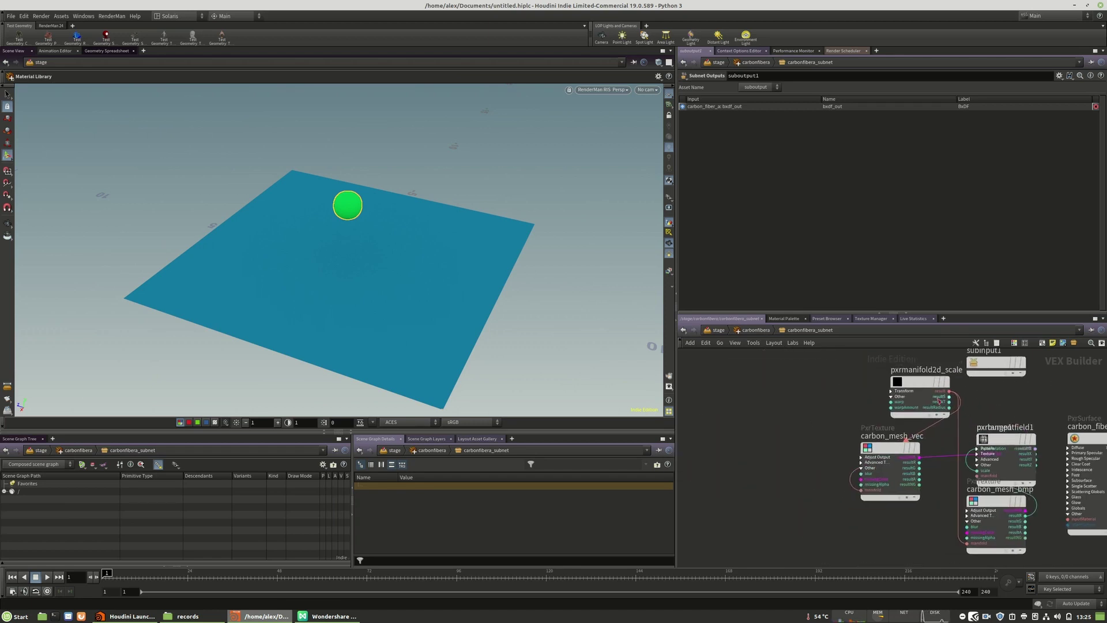
drag(898, 388, 703, 482)
drag(902, 452, 851, 417)
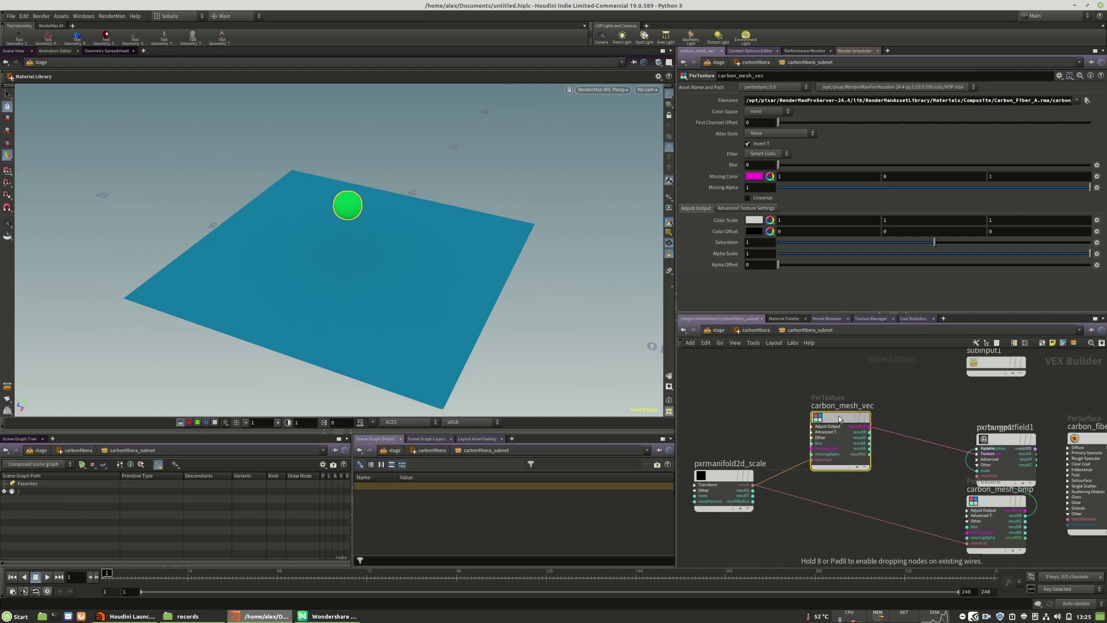
drag(993, 503, 854, 508)
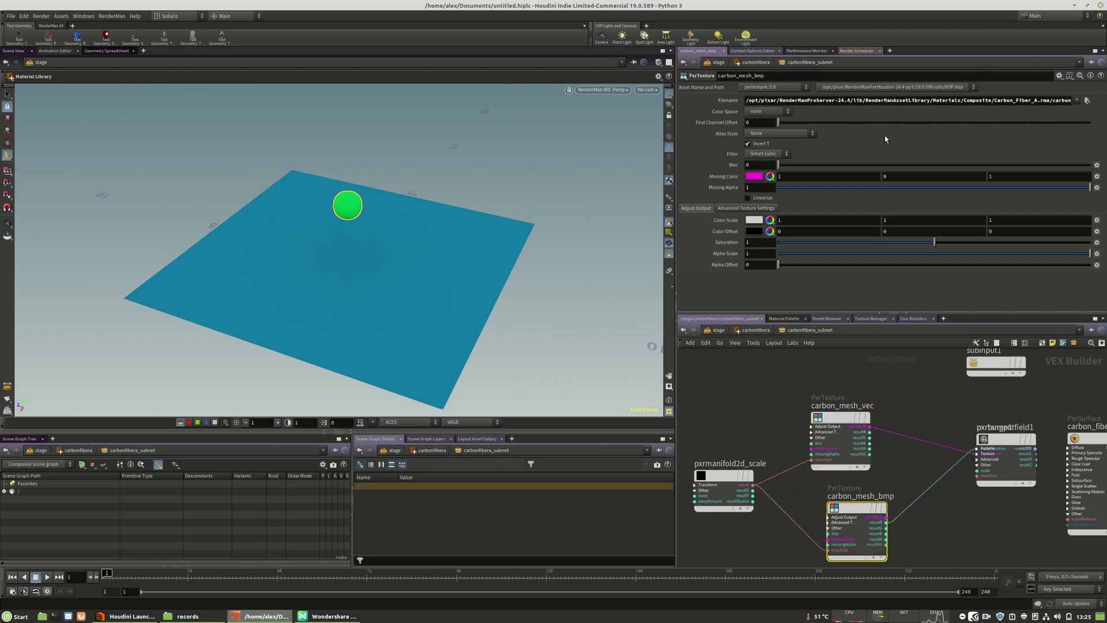
drag(992, 100, 1105, 104)
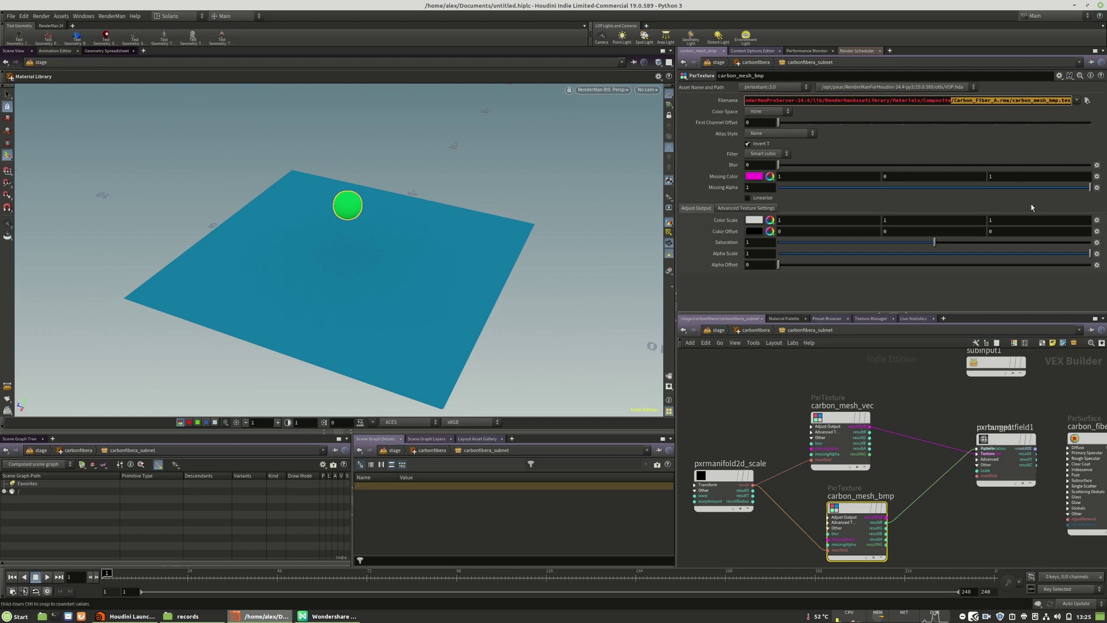
- Separate pxrbump1 from the node overlapping it and line up carbon_mesh_bmp and pxrmanifold2d_scale beside it
middle_drag(997, 456, 926, 446)
drag(926, 445, 918, 403)
middle_drag(902, 489, 913, 430)
drag(933, 453, 929, 453)
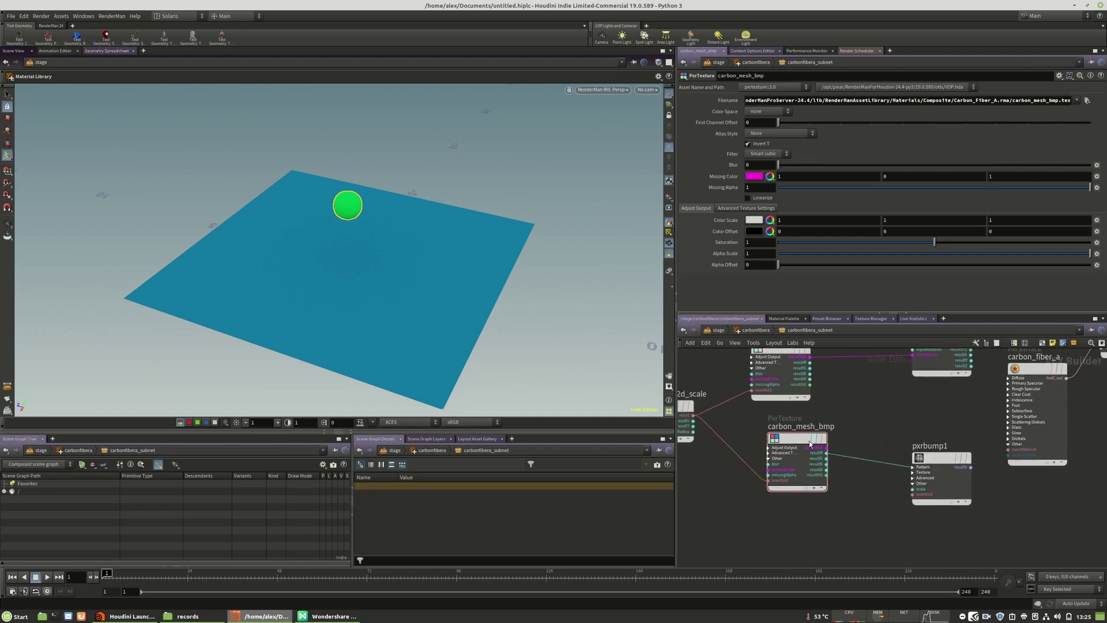
drag(808, 440, 815, 477)
middle_drag(890, 440, 944, 472)
drag(732, 444, 741, 507)
middle_drag(821, 485, 842, 464)
- Copy the pxrmanifold2d_scale and carbon_mesh_bmp nodes
drag(696, 442, 1025, 546)
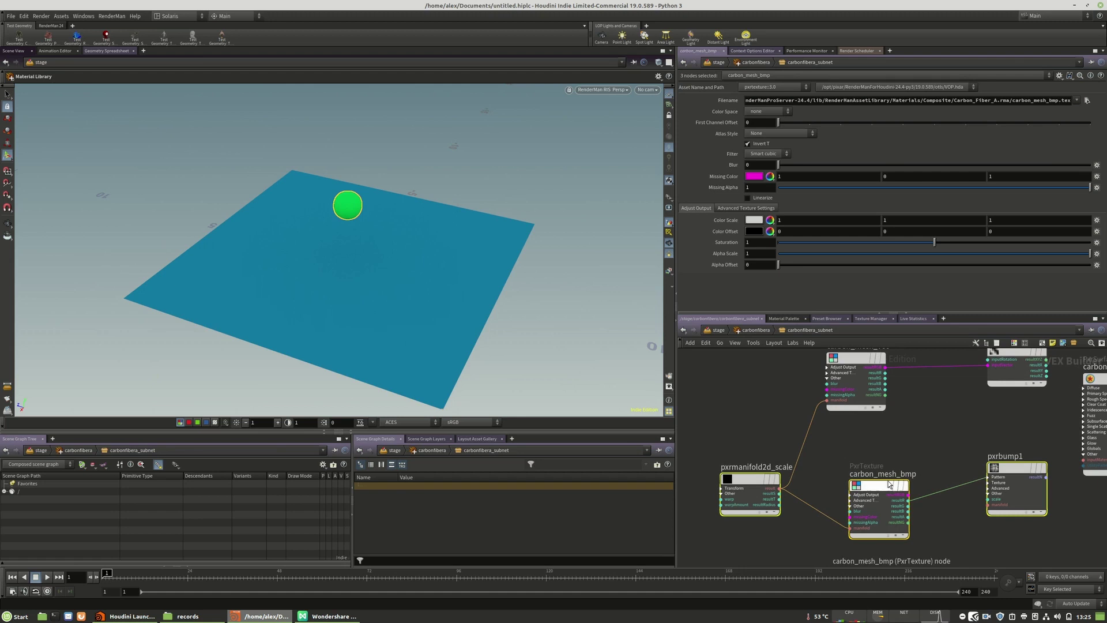
click(991, 452)
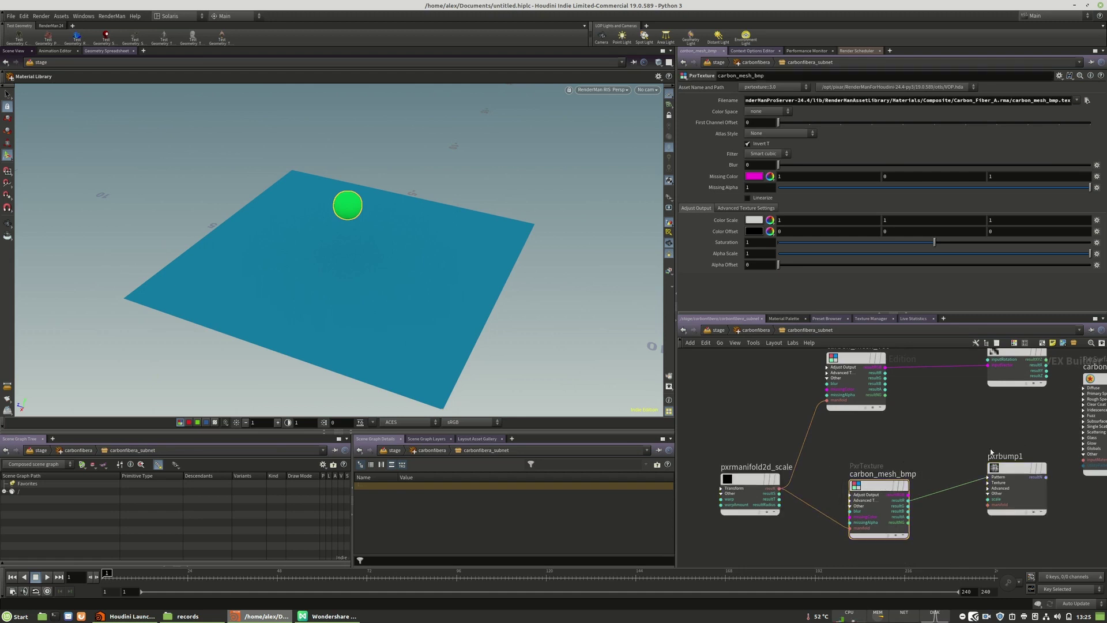
drag(920, 439, 718, 538)
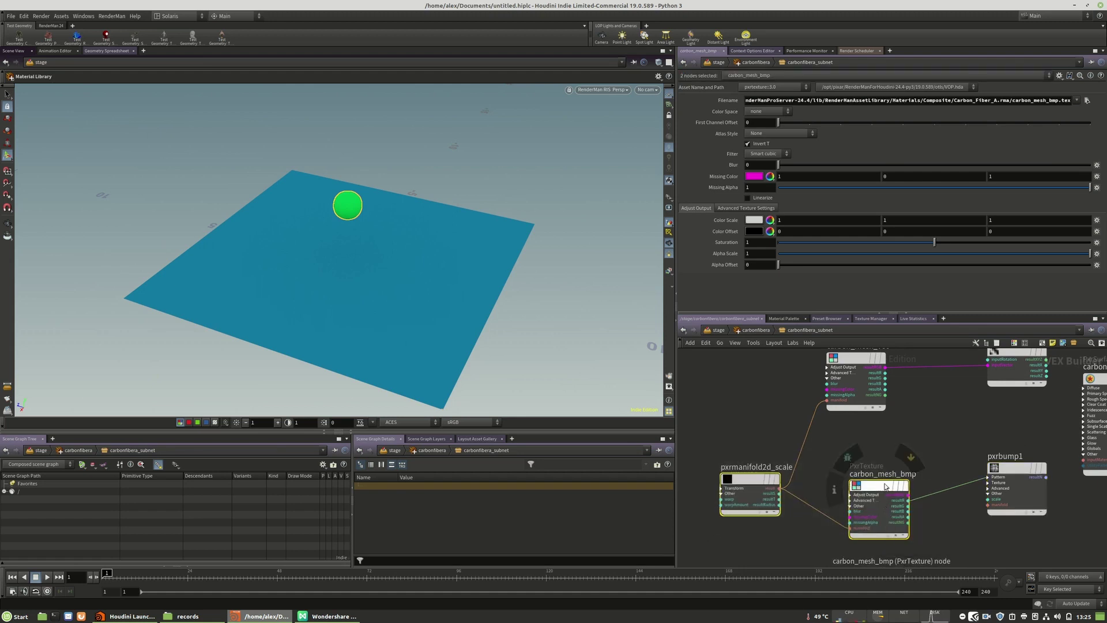
key(ctrl+x)
- Go back up to the stage and delete the imported carbonfibera material library
click(755, 329)
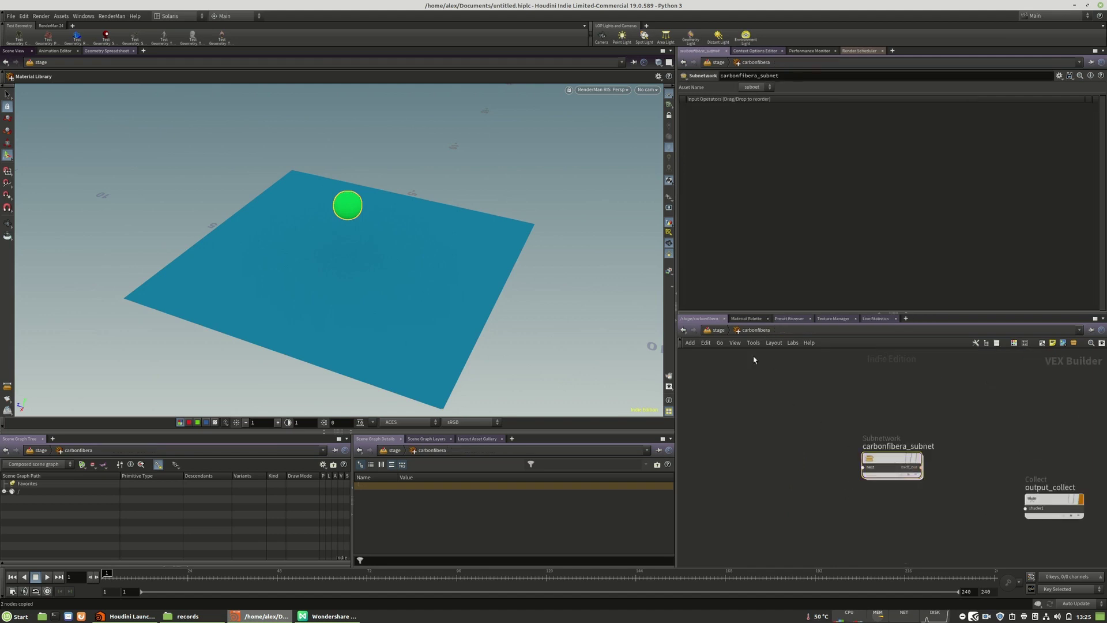
key(u)
drag(938, 555, 937, 555)
key(Delete)
middle_drag(887, 410, 910, 495)
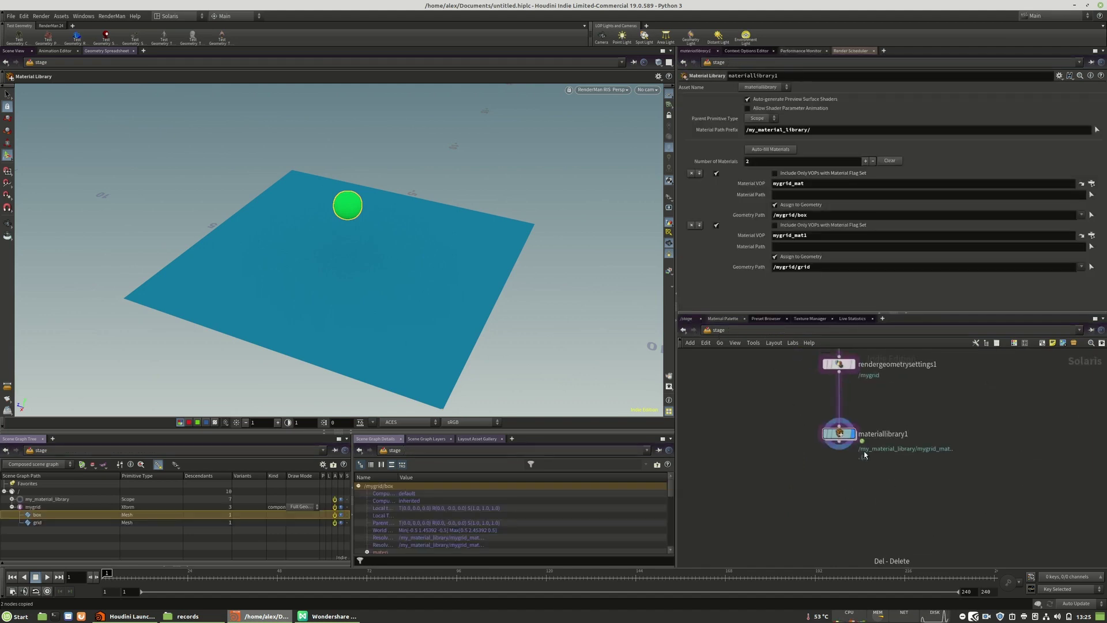
- Paste the copied manifold and bump texture nodes into mygrid_mat inside materiallibrary1 and arrange them below lamadiffuse1
double_click(840, 432)
double_click(880, 414)
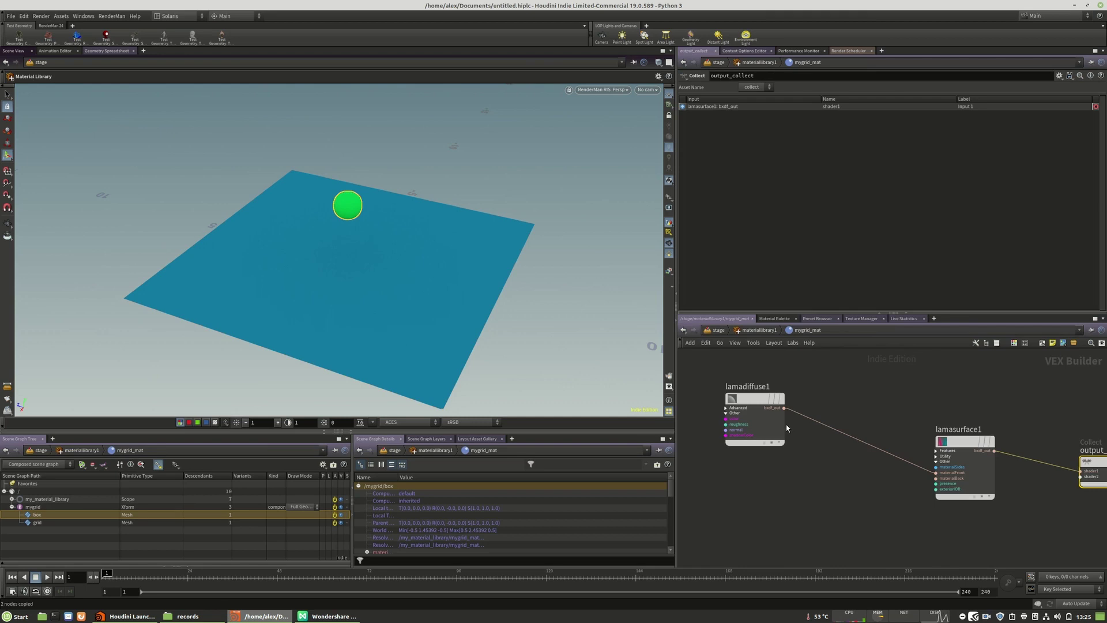
middle_drag(742, 528, 836, 499)
key(ctrl+v)
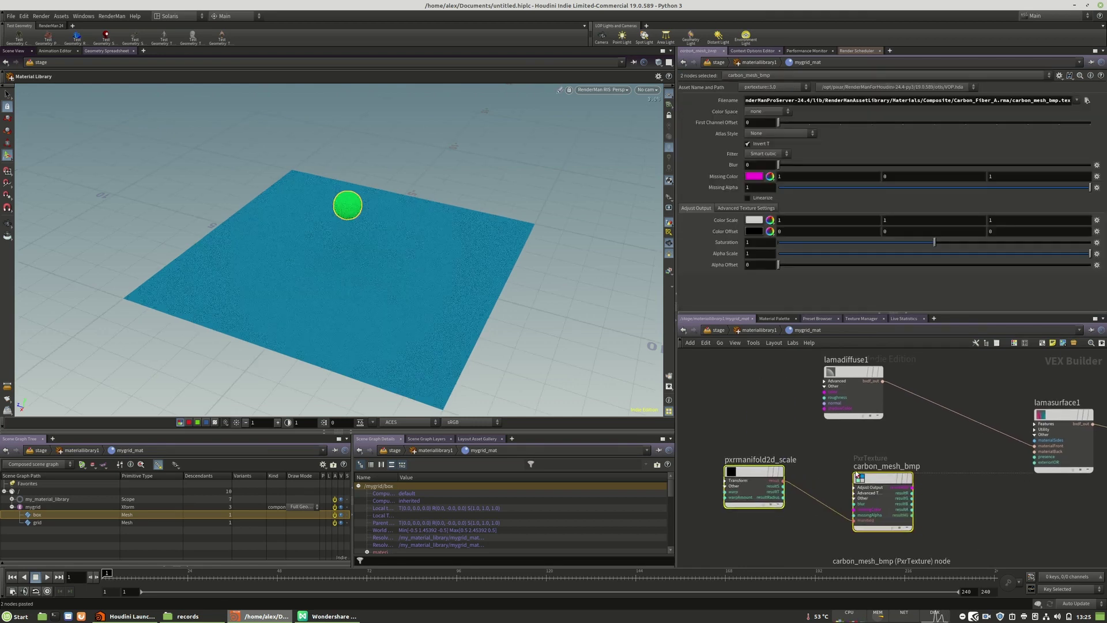
drag(880, 417, 940, 430)
drag(869, 488, 877, 449)
key(Escape)
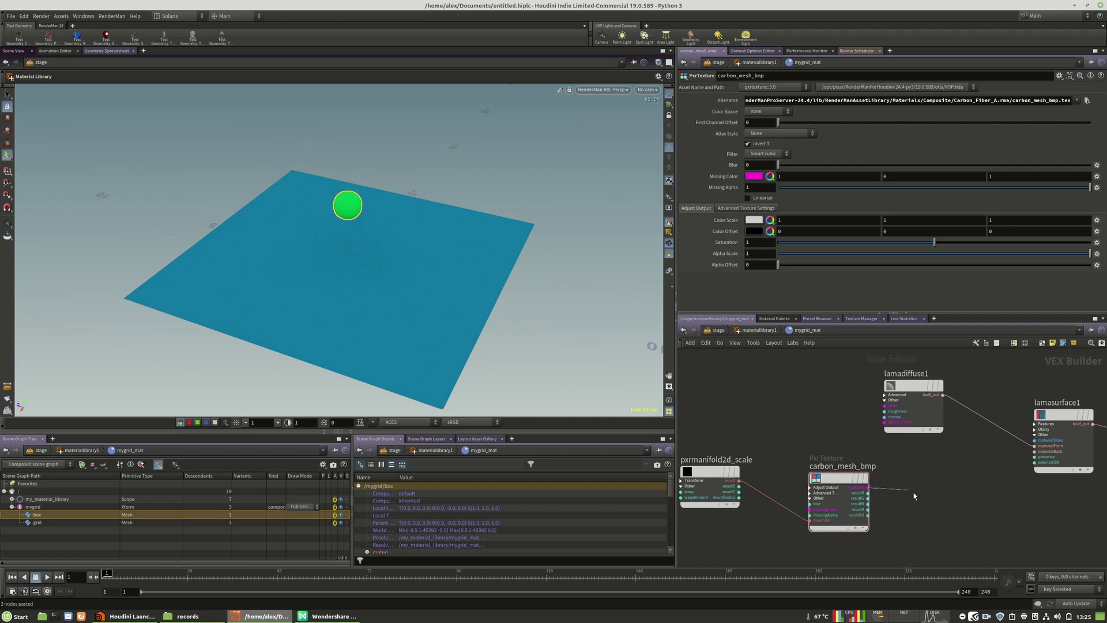
- Add a PxrDisplace node below lamasurface1
key(Tab)
text(dis)
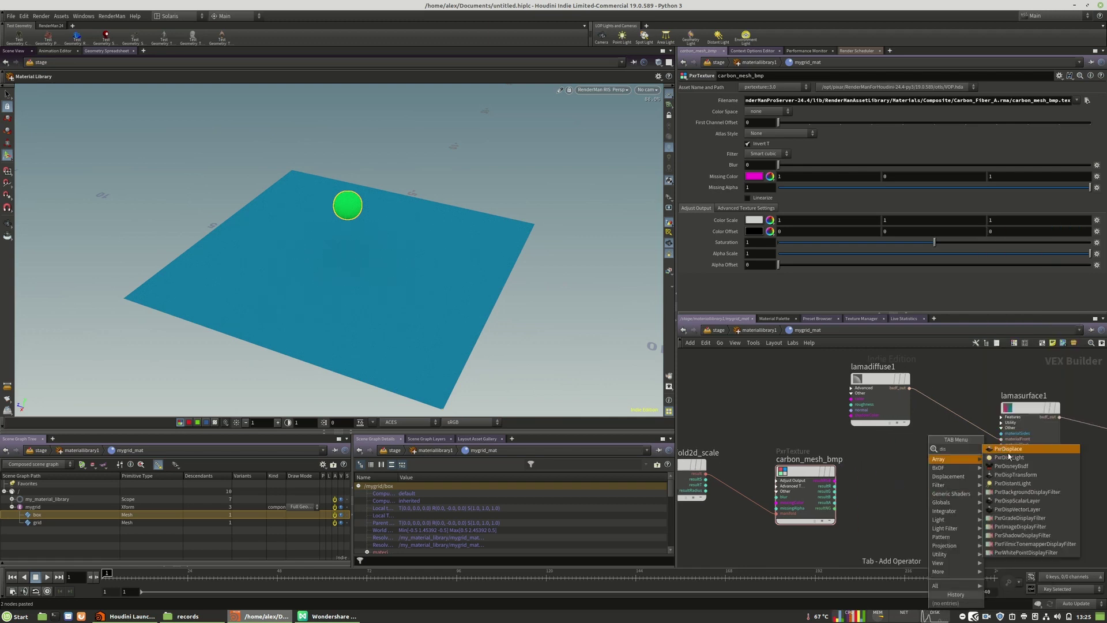
click(1008, 449)
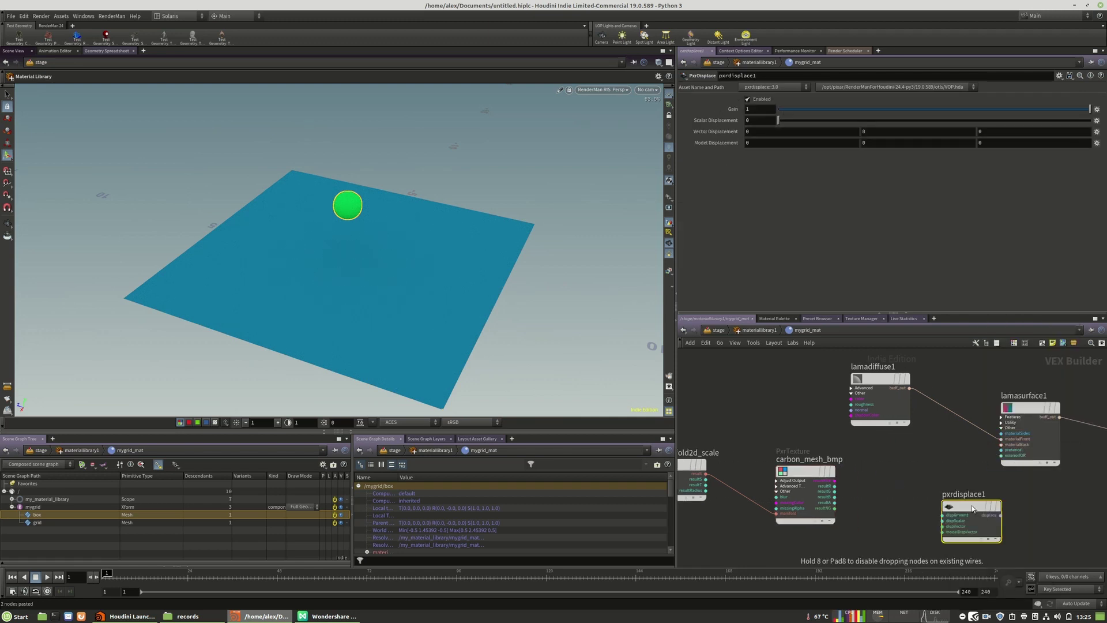
click(991, 511)
- Add a PxrDispTransform node between carbon_mesh_bmp and pxrdisplace1
key(Tab)
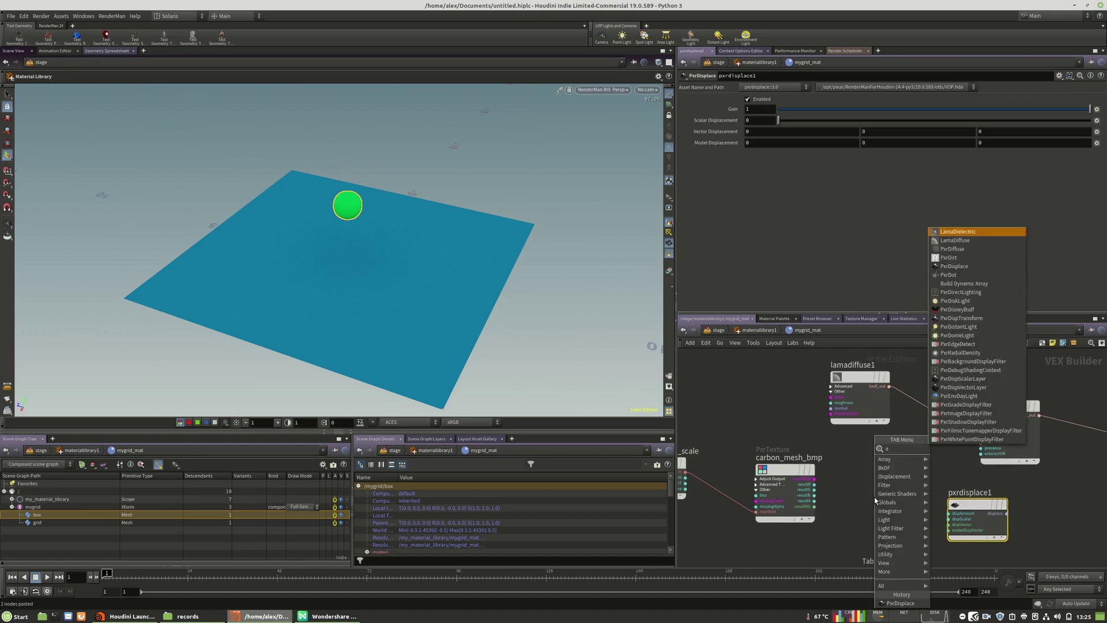
mouse_move(897, 494)
click(962, 475)
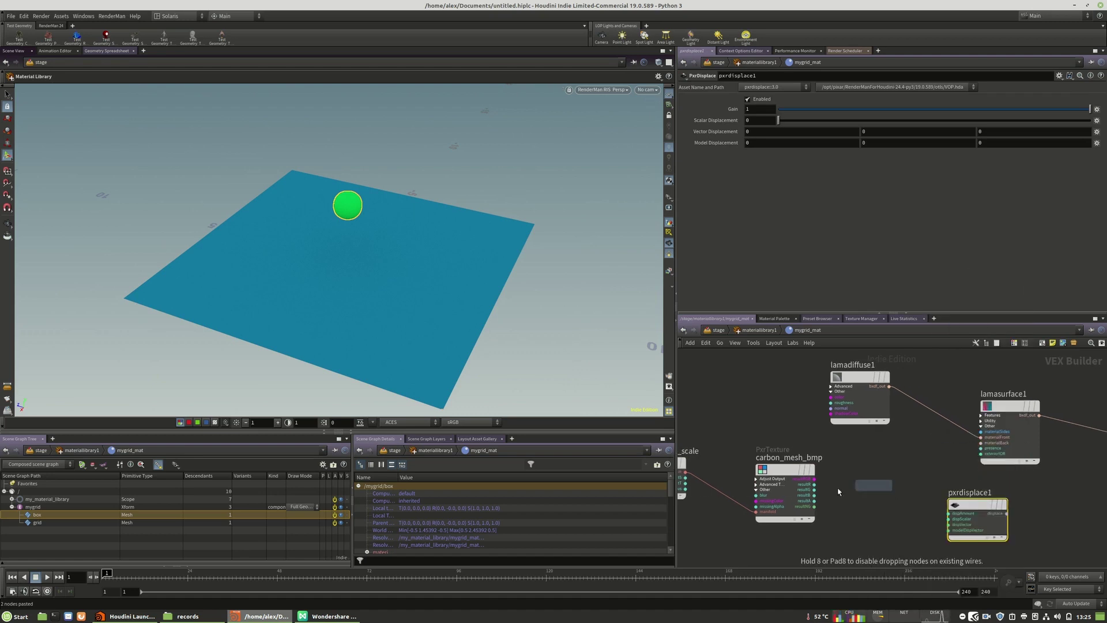
click(852, 503)
drag(840, 477, 863, 477)
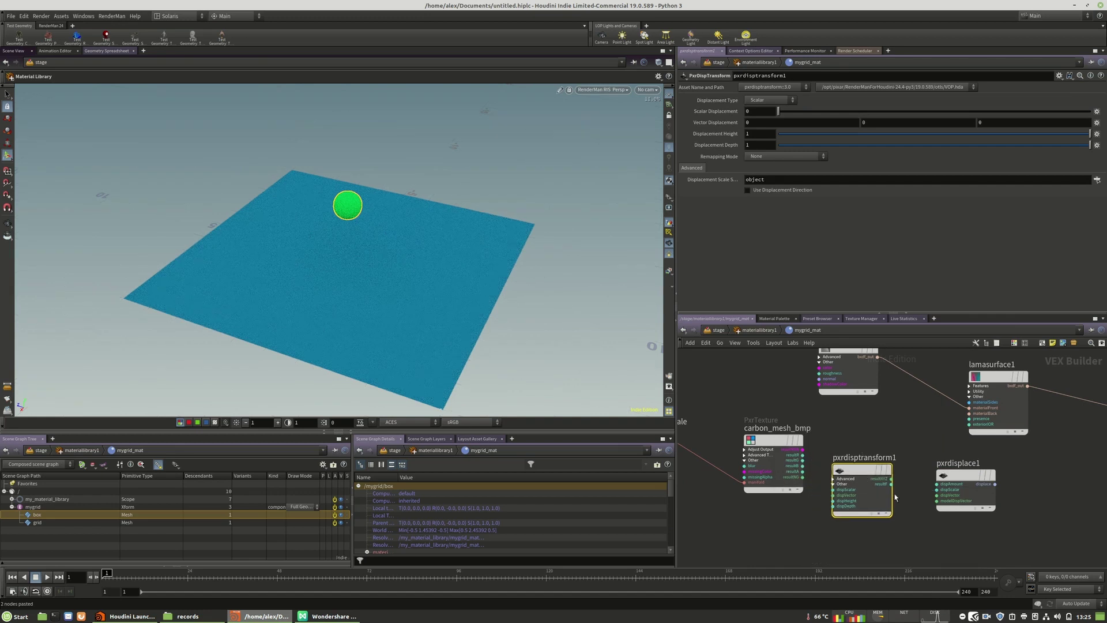
- Wire pxrdisptransform1's float result into pxrdisplace1's scalar displacement, and connect pxrdisplace1 to a free shader input on output_collect
click(892, 488)
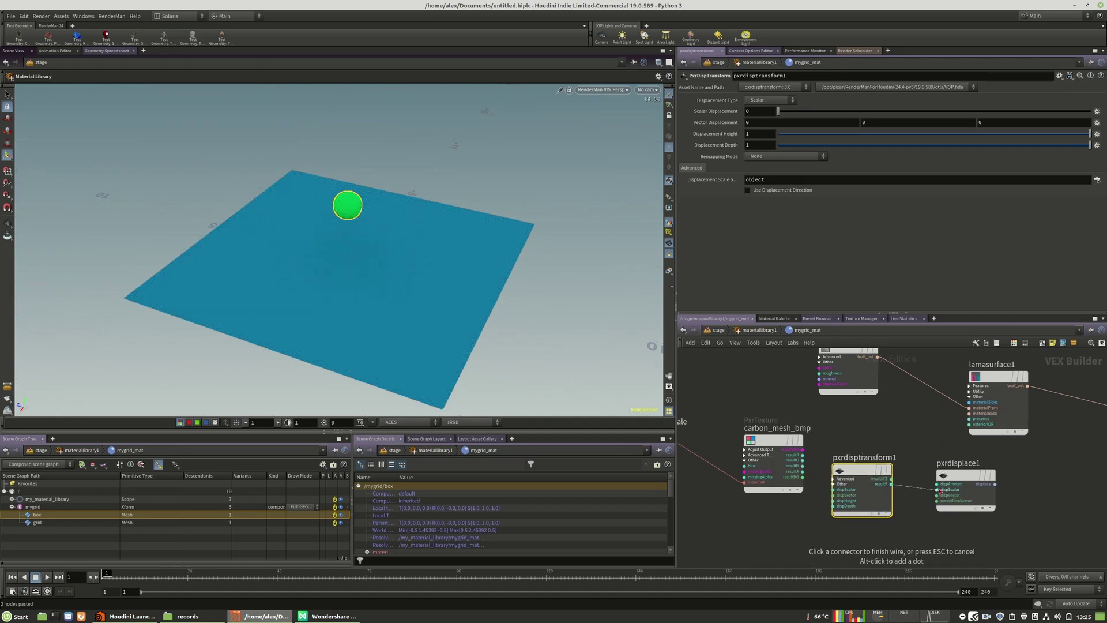
click(937, 490)
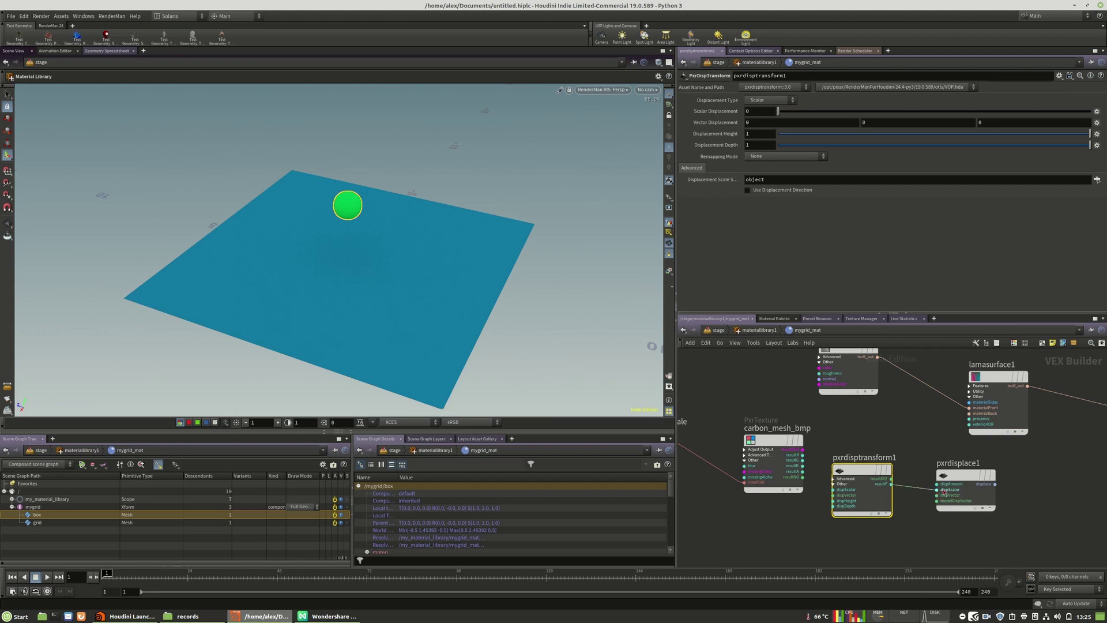
click(960, 476)
middle_drag(1022, 491, 910, 501)
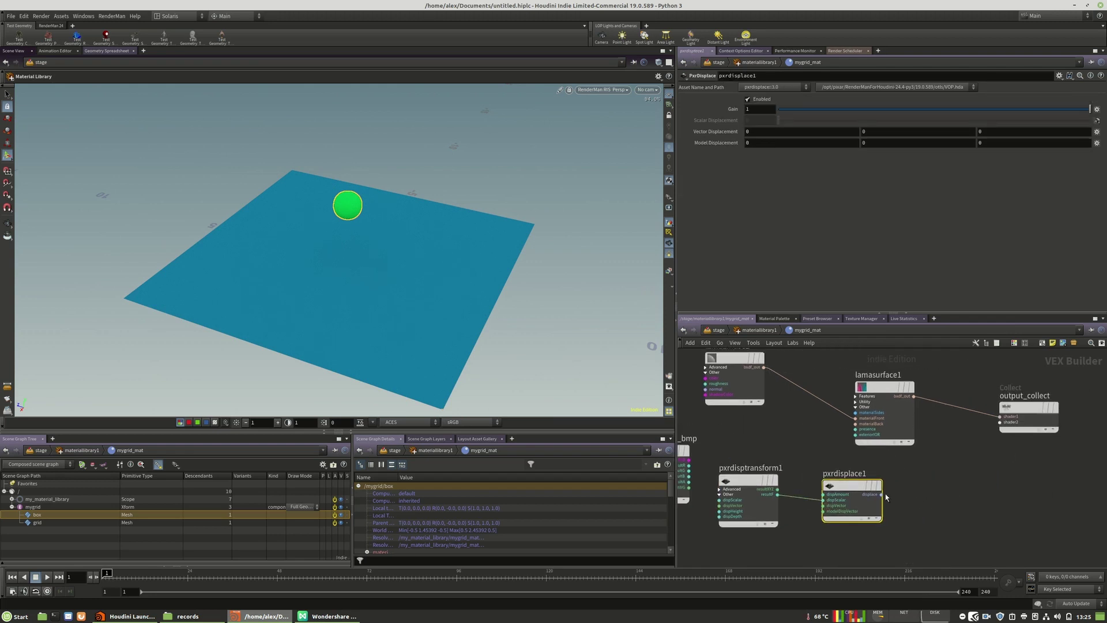
click(880, 494)
click(1011, 422)
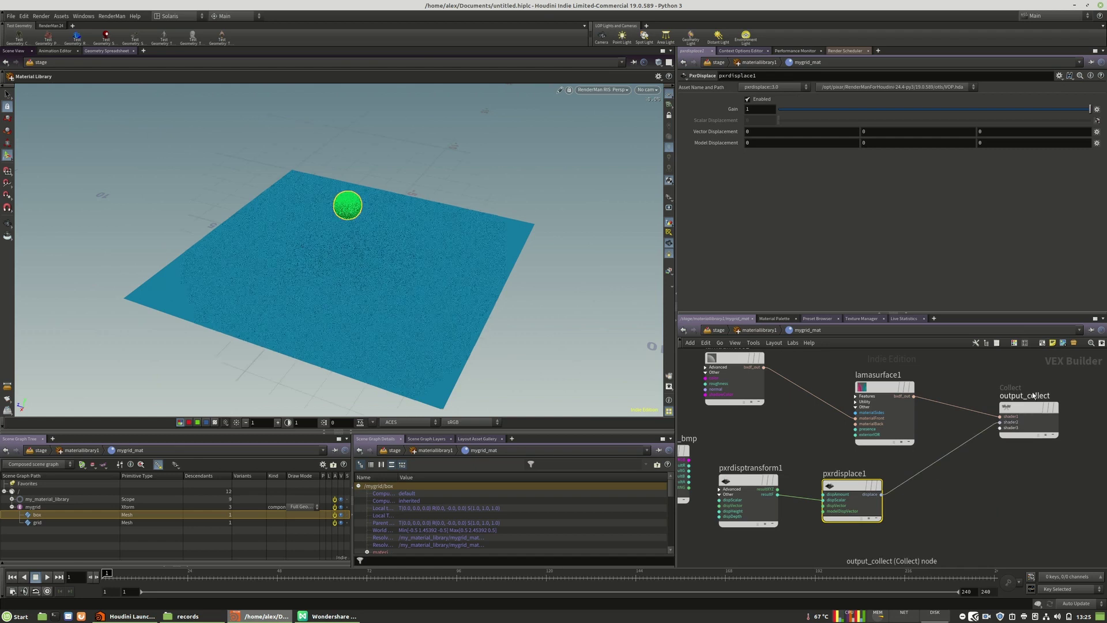
- Spread the displacement nodes apart to leave room between carbon_mesh_bmp and pxrdisptransform1
middle_drag(841, 491, 962, 490)
drag(962, 490, 977, 491)
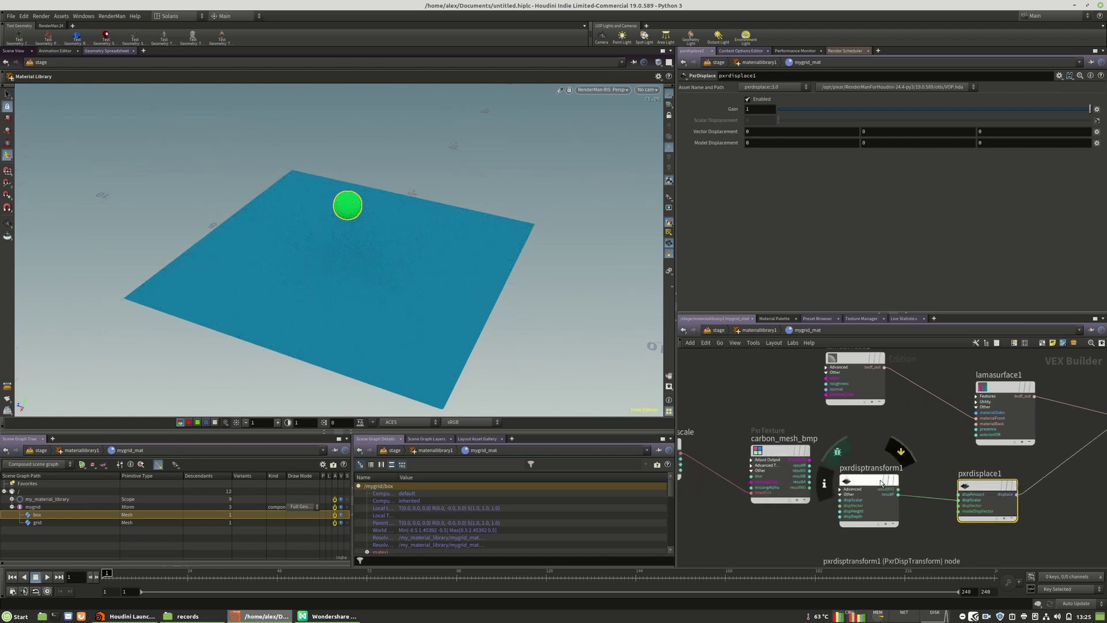
drag(861, 483, 883, 482)
middle_drag(828, 443, 927, 444)
drag(878, 453, 851, 454)
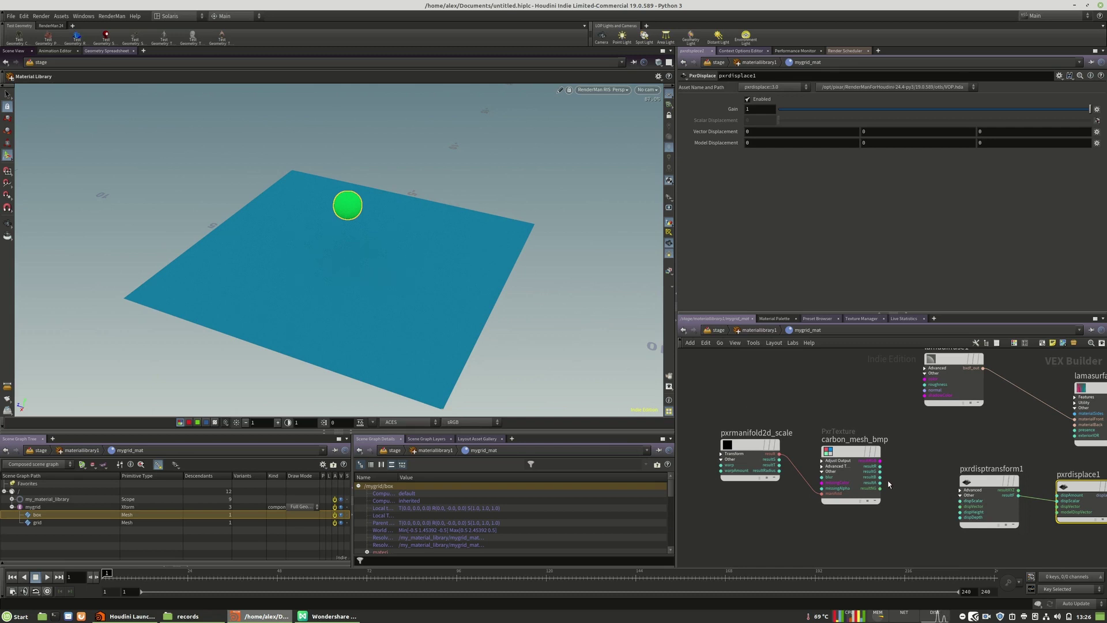
- Add a PxrToFloat node between carbon_mesh_bmp and pxrdisptransform1, moving the texture and manifold nodes aside for it
middle_drag(888, 484, 939, 485)
key(Tab)
text(r)
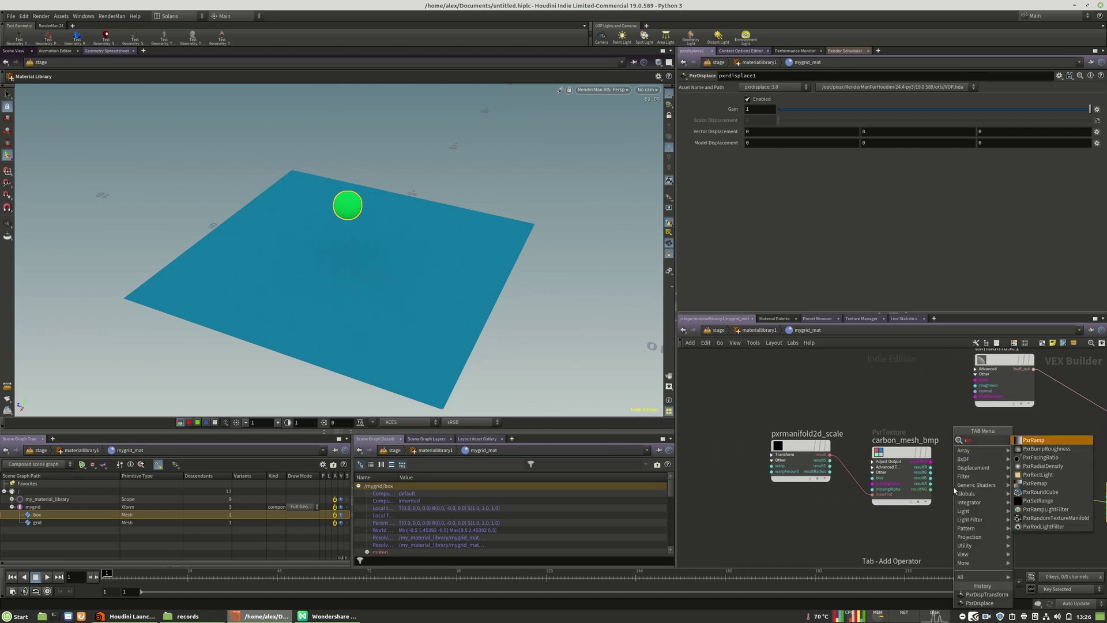
key(Escape)
key(Tab)
text(rem)
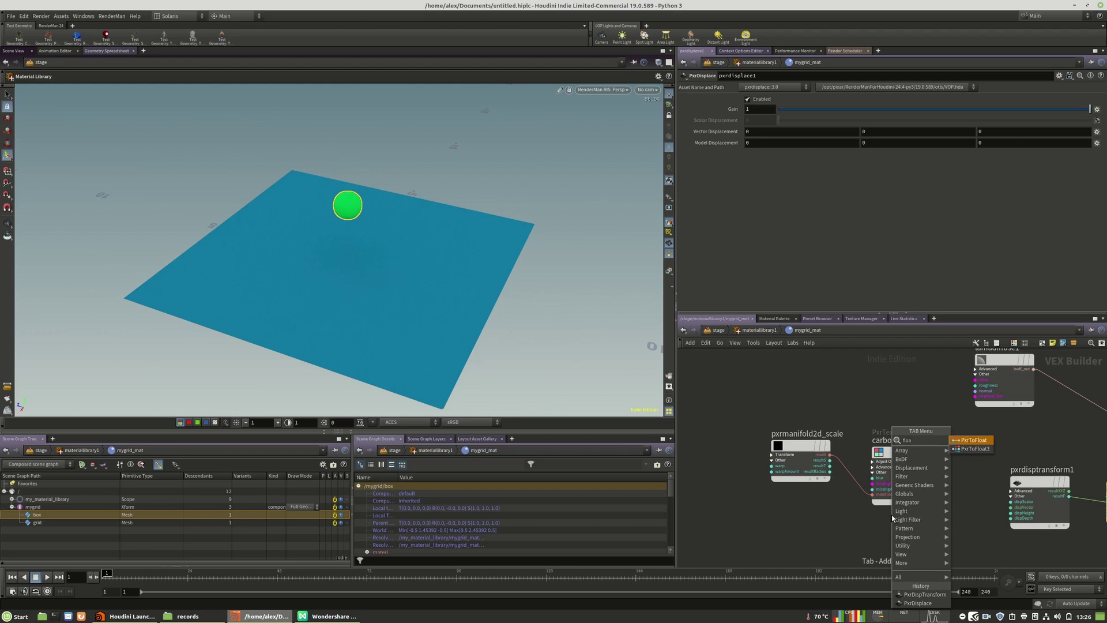
click(971, 443)
click(985, 444)
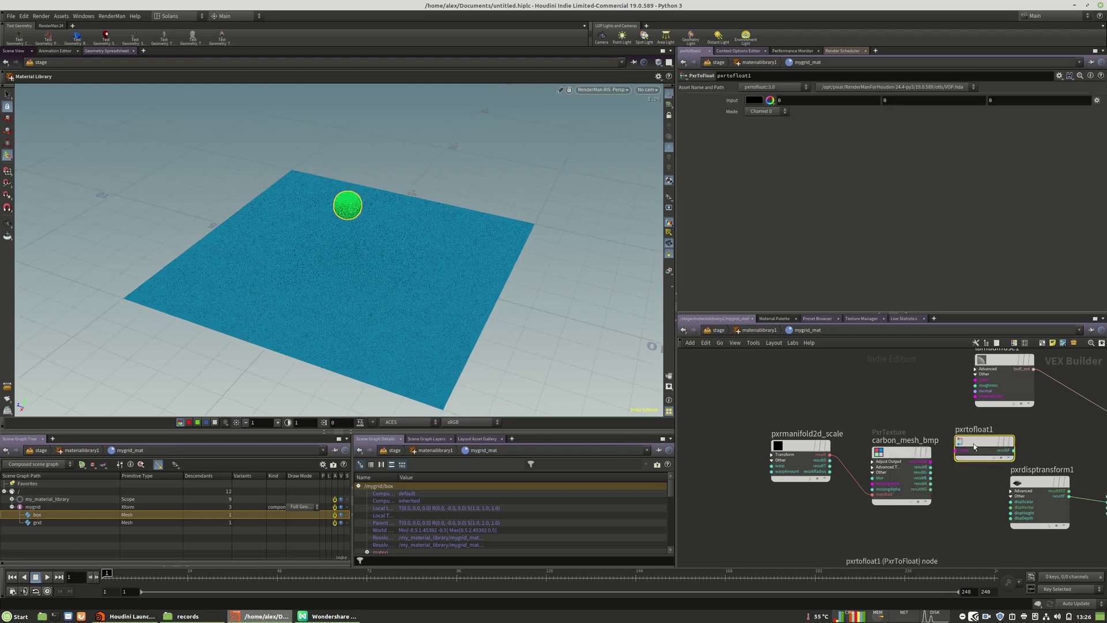
drag(778, 406, 792, 471)
click(1002, 413)
drag(969, 447, 910, 460)
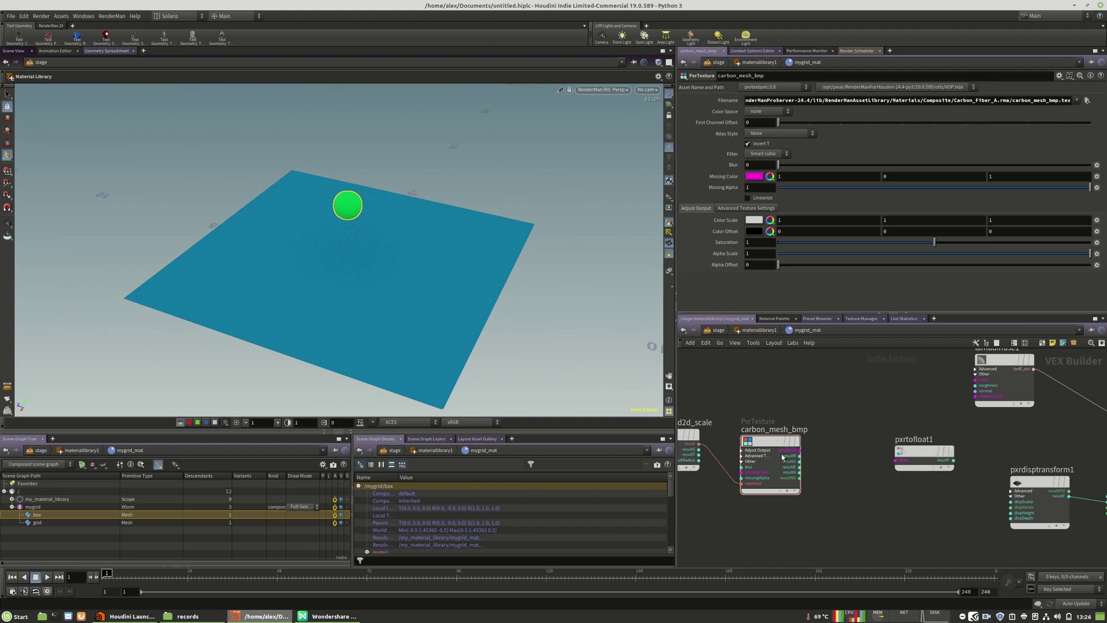
- Wire carbon_mesh_bmp's RGB result into pxrtofloat1 and pxrtofloat1's output into pxrdisptransform1's scalar displacement
click(800, 454)
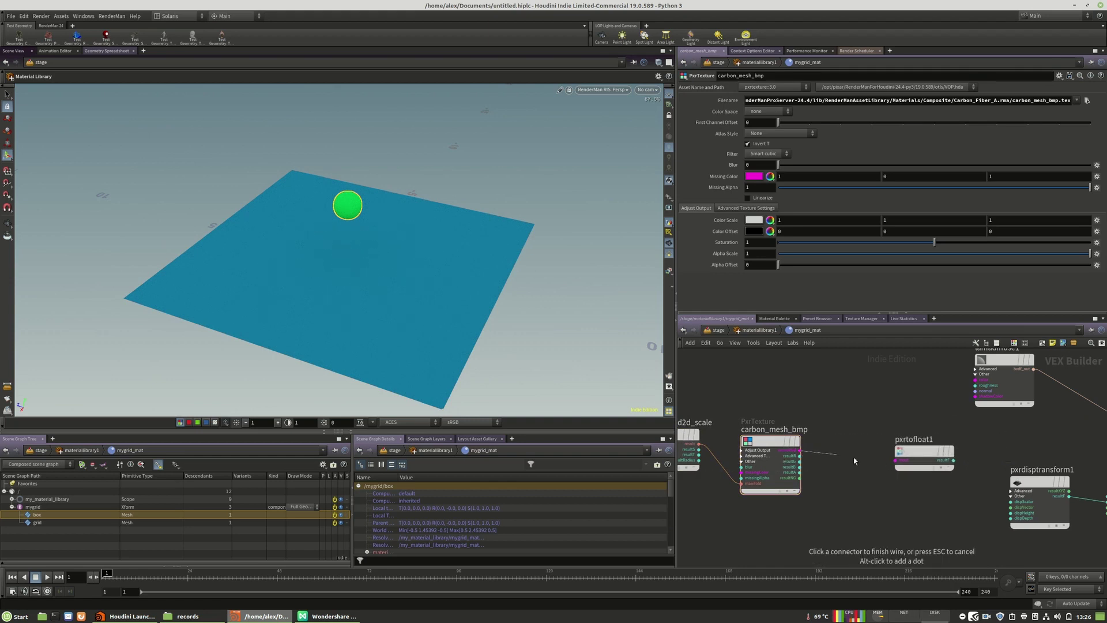
click(892, 460)
drag(915, 452, 874, 467)
click(911, 475)
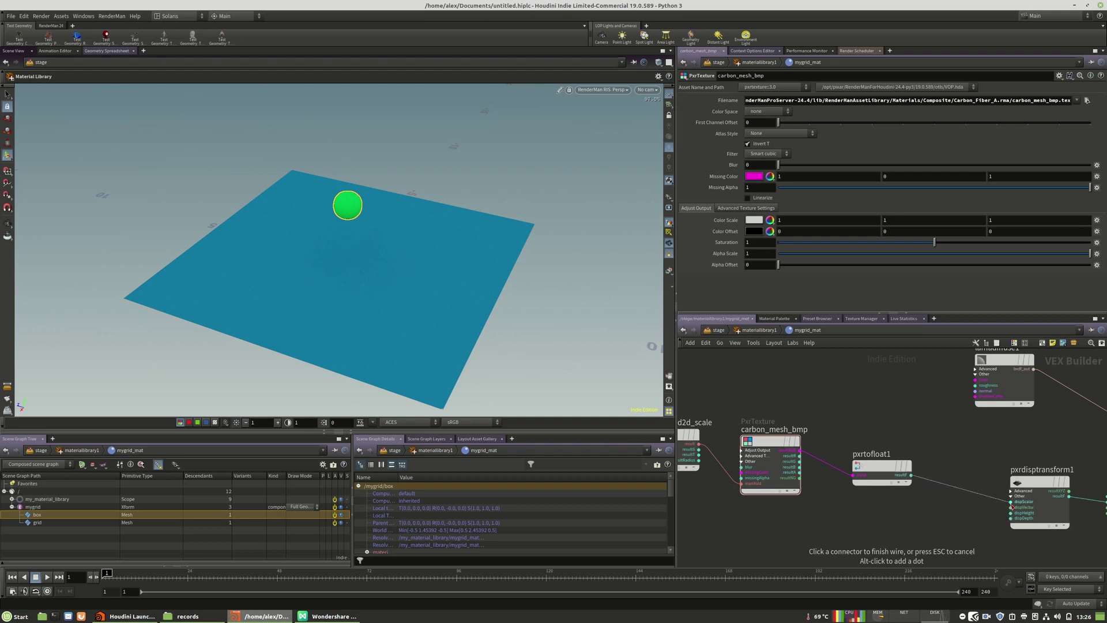
click(1011, 502)
- Check the settings of pxrdisptransform1 and pxrmanifold2d_scale, shifting the manifold node farther from carbon_mesh_bmp
click(1038, 500)
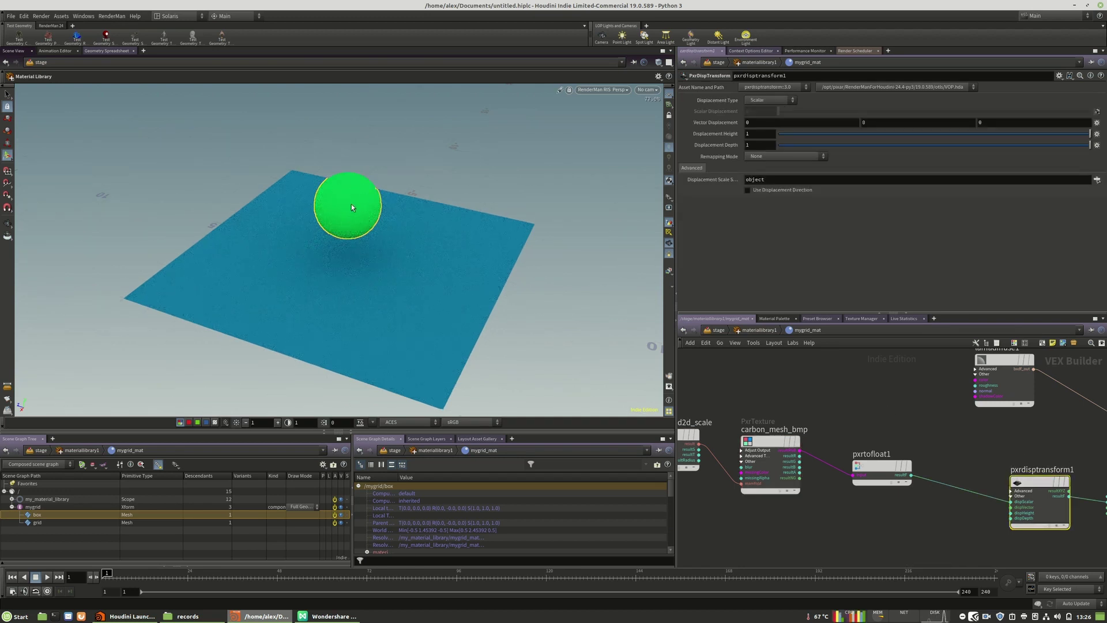
middle_drag(821, 406, 900, 419)
click(753, 460)
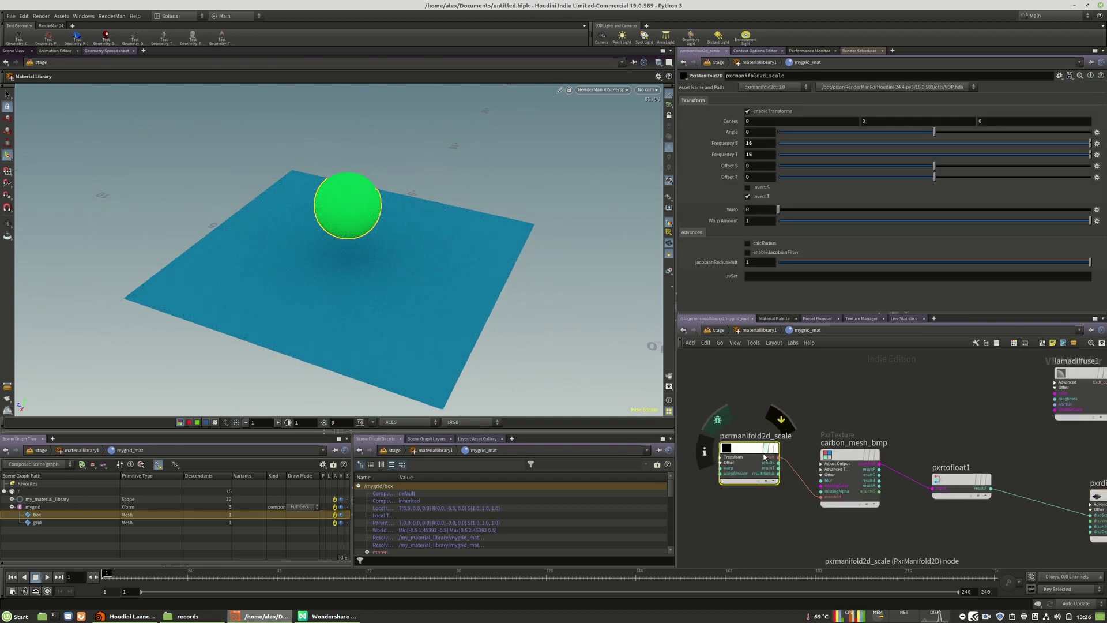
drag(754, 460, 740, 467)
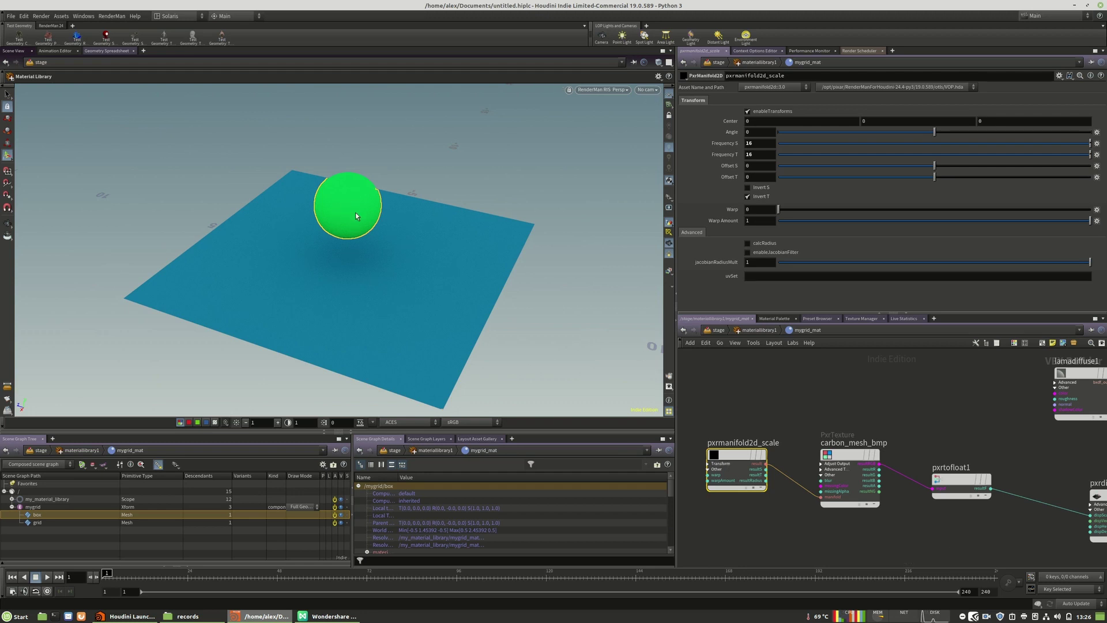
- Switch the viewport renderer to Houdini GL, go back to the stage and open the MYOBJECT geometry network
click(604, 90)
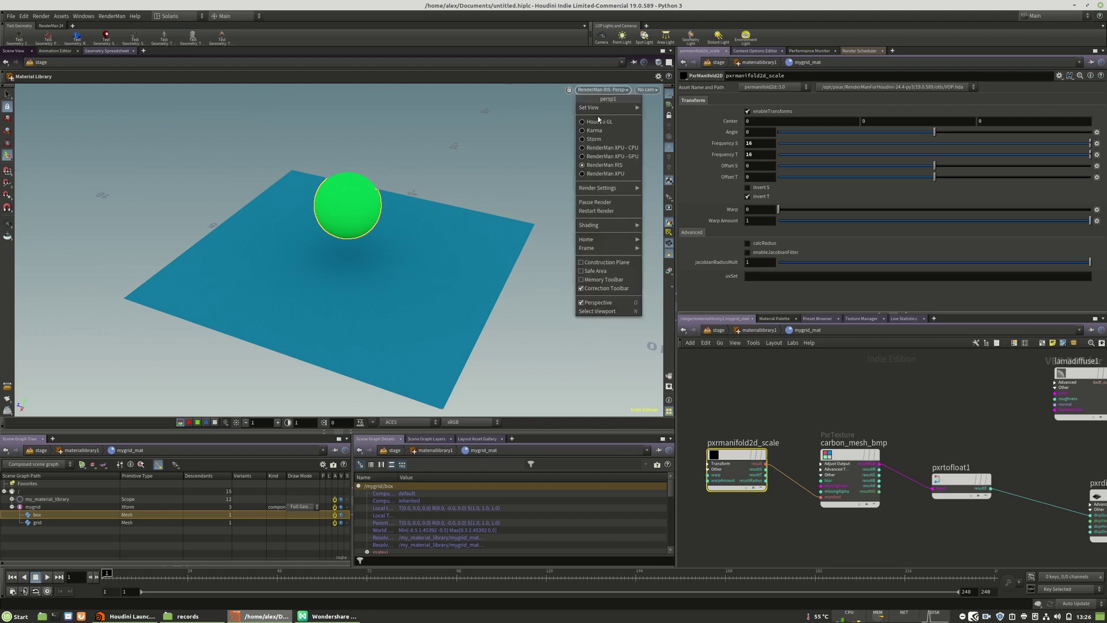
click(634, 122)
click(748, 330)
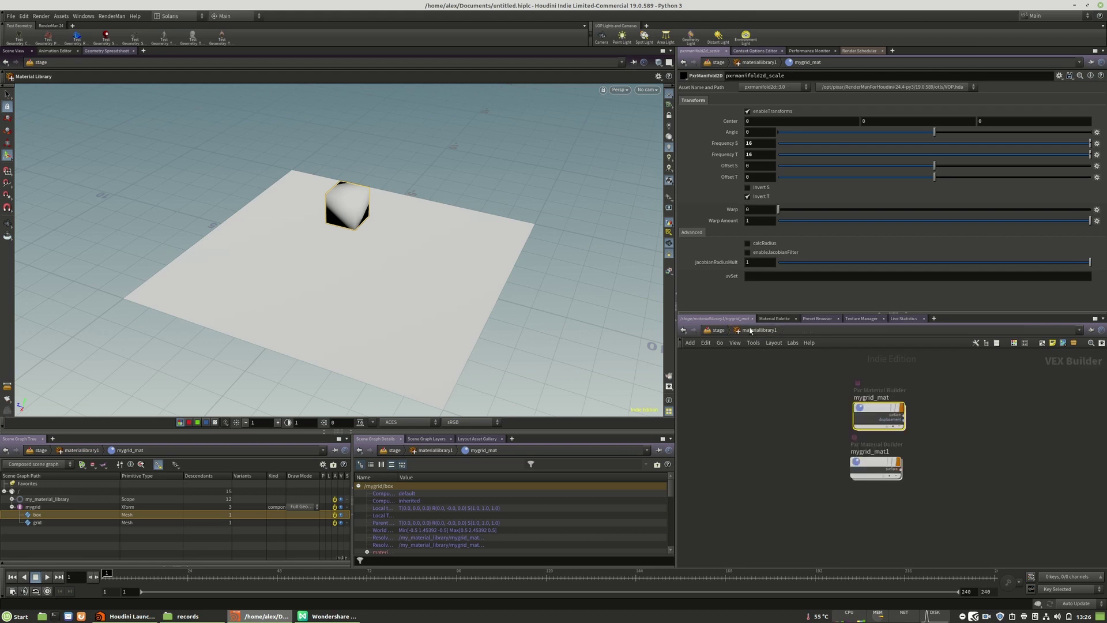
click(717, 331)
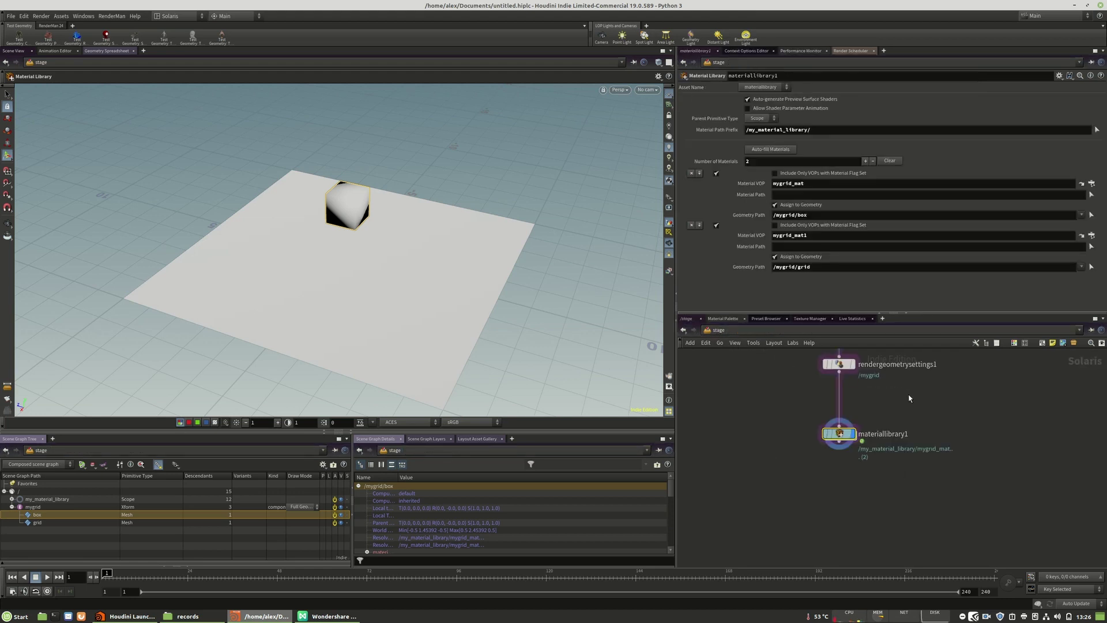
double_click(842, 388)
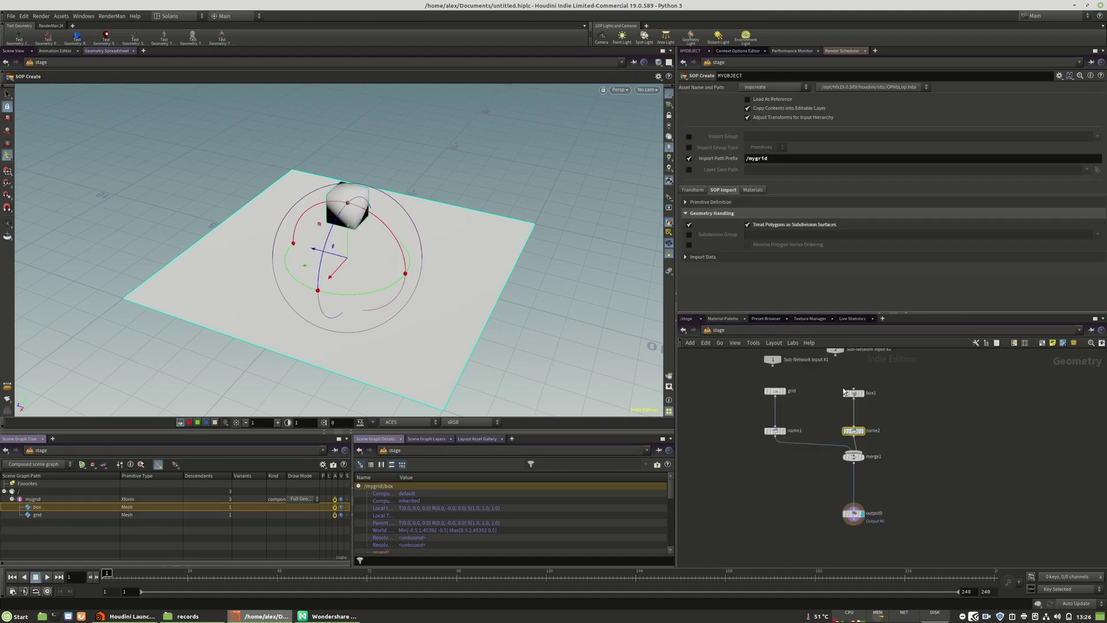
- Insert a UV Unwrap node between box1 and name2, display it and check the box's UVs
key(Tab)
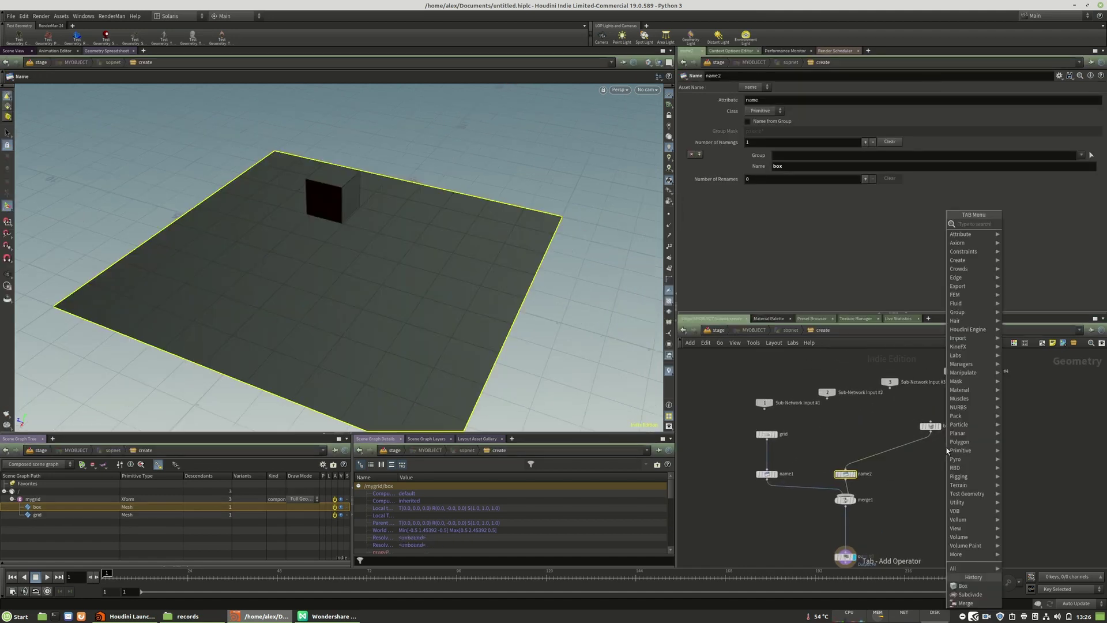
text(uvw)
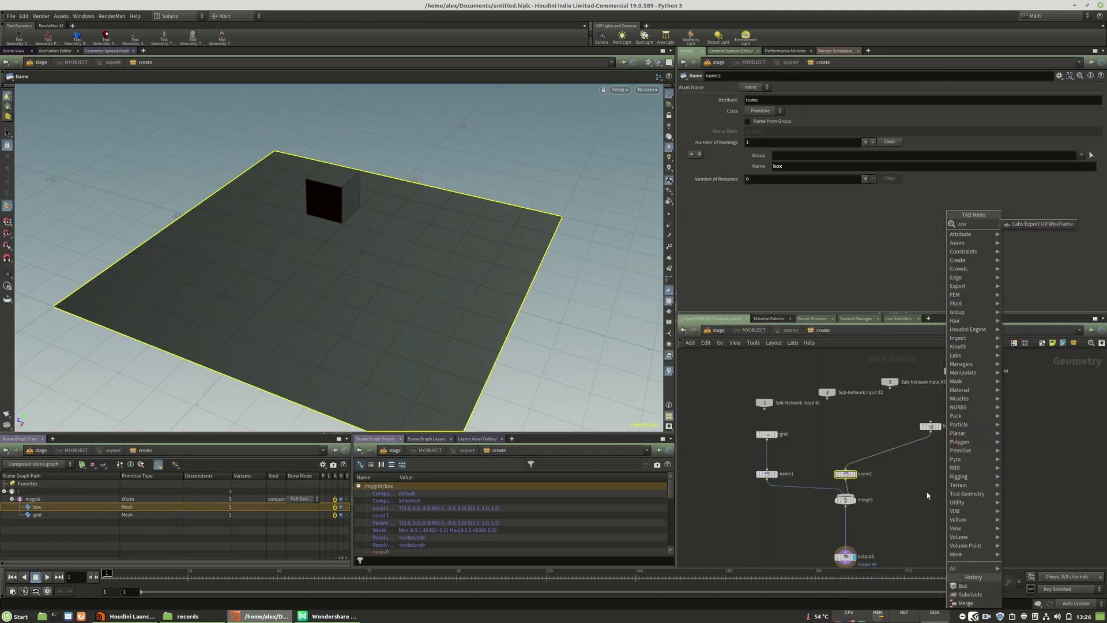
key(Escape)
key(Tab)
text(un)
key(BackSpace)
text(v)
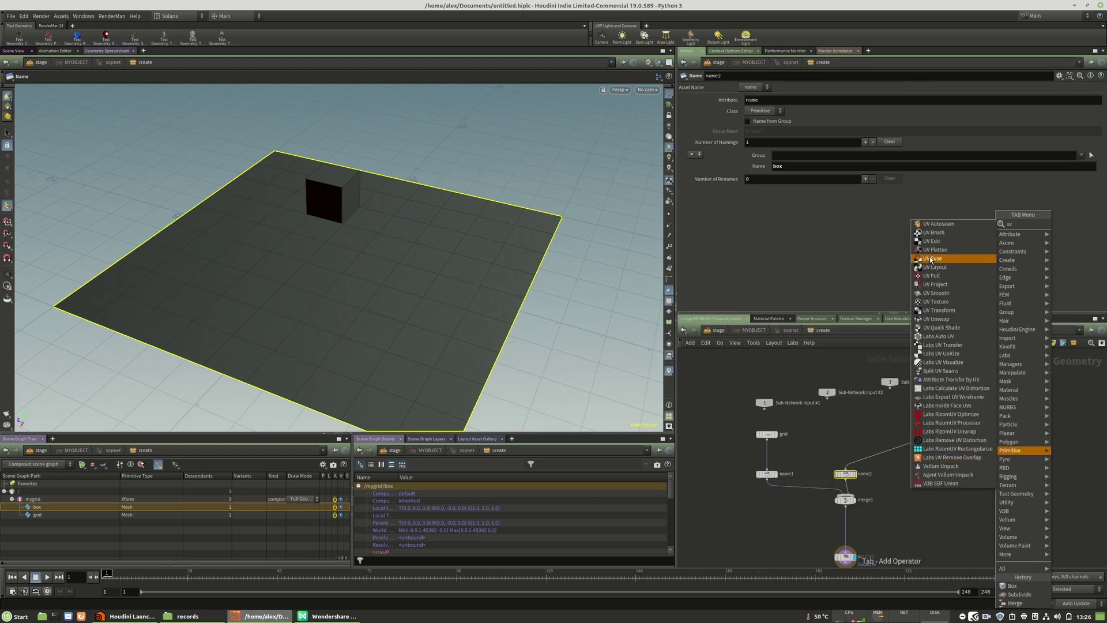
click(944, 319)
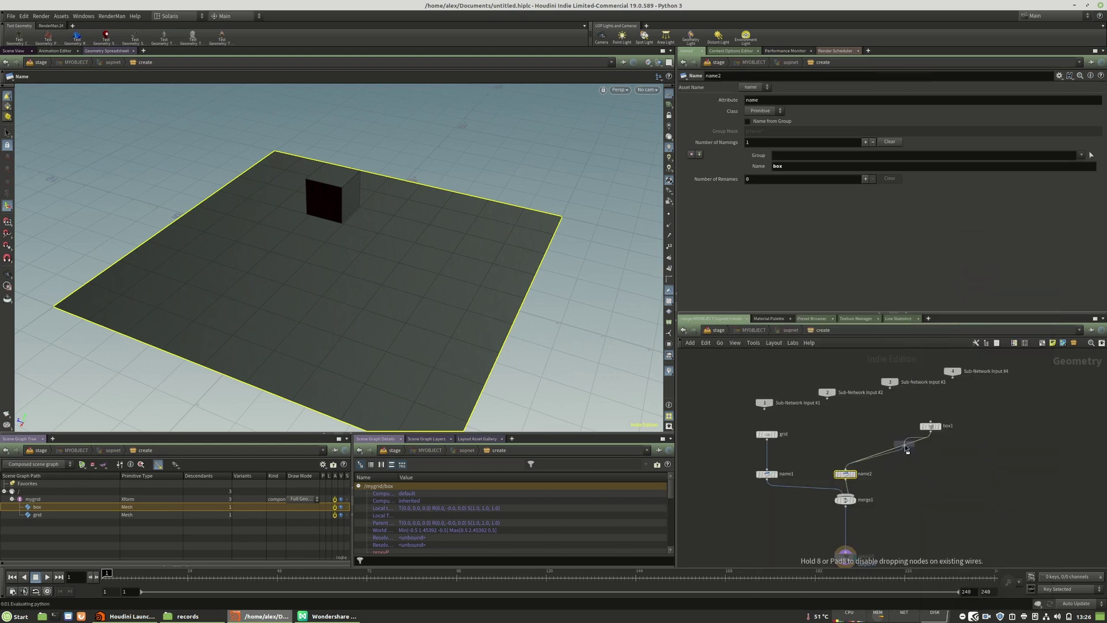
click(931, 449)
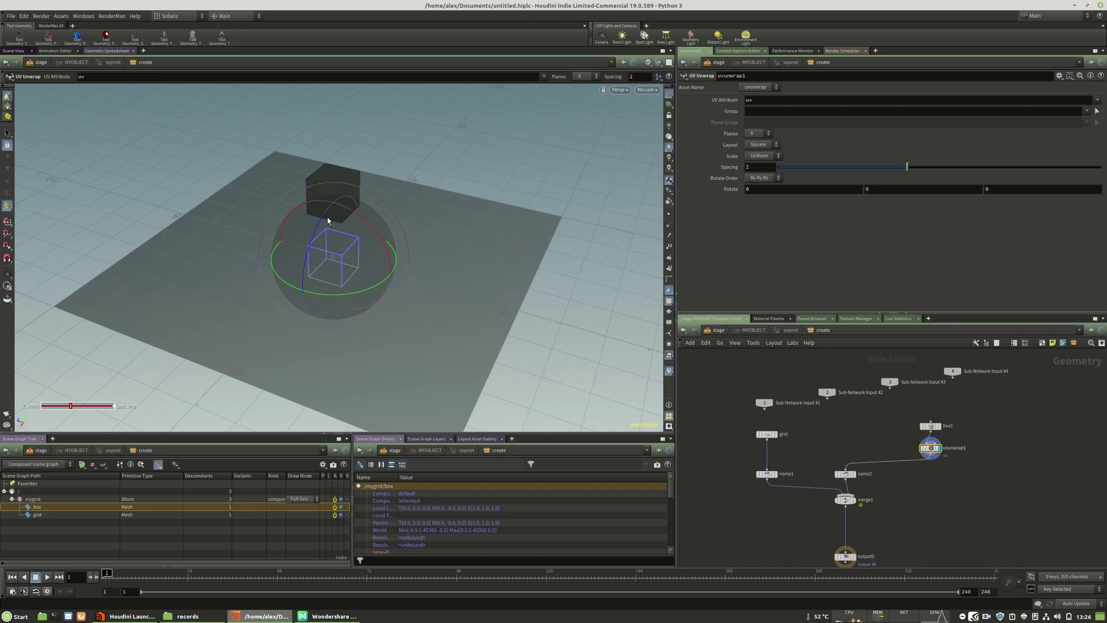
key(space+5)
middle_drag(379, 270, 353, 229)
key(space+1)
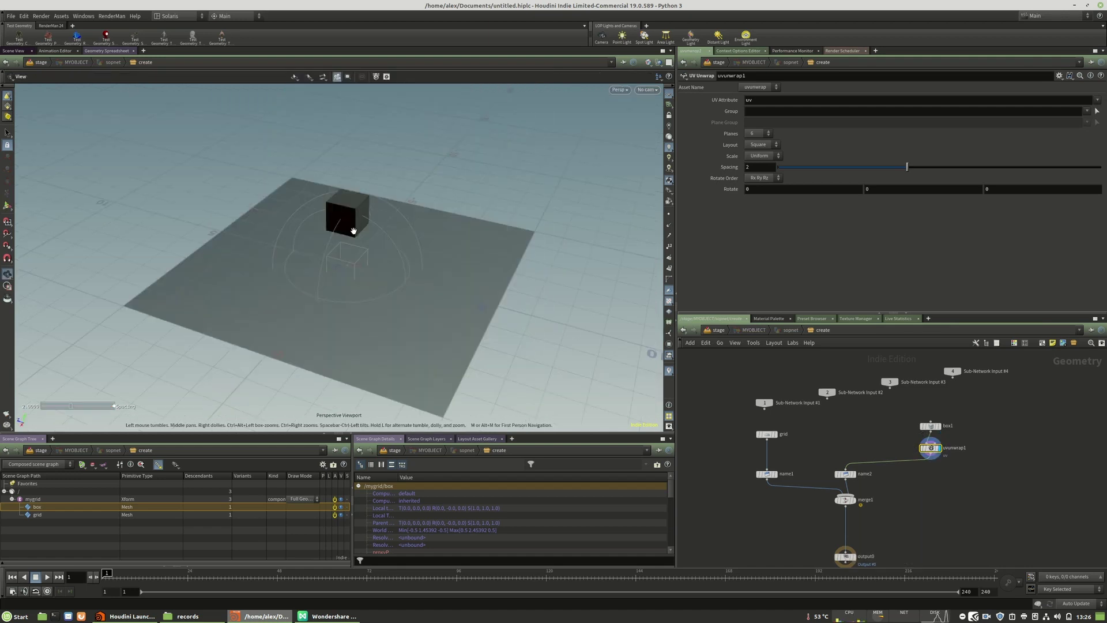
- Make output0 the displayed node again and return to the stage
middle_drag(881, 537, 880, 498)
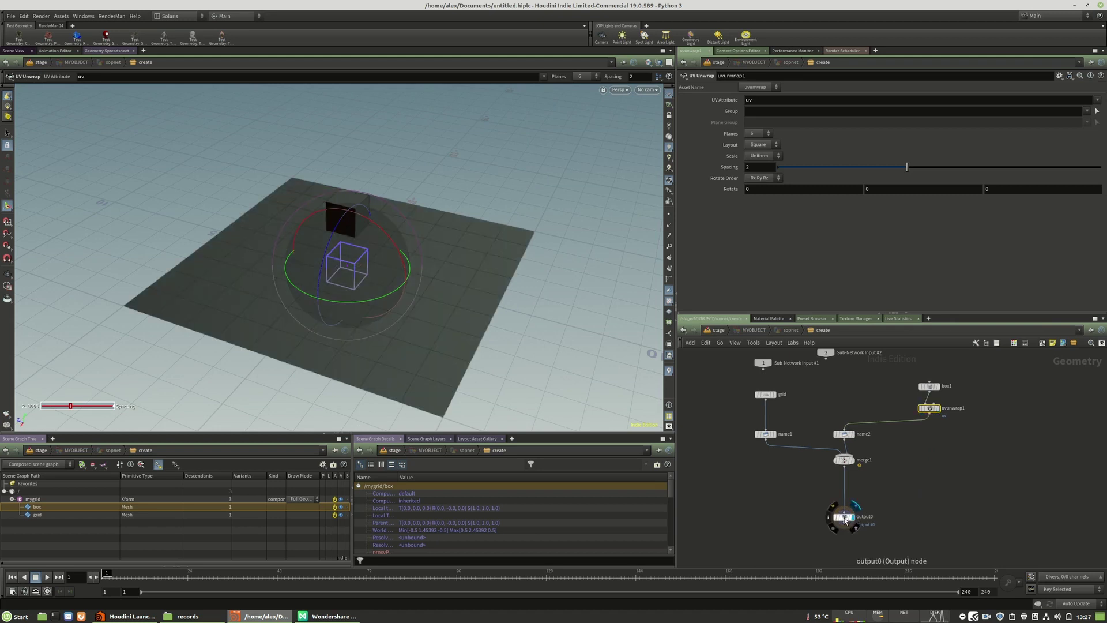
key(u)
key(u)
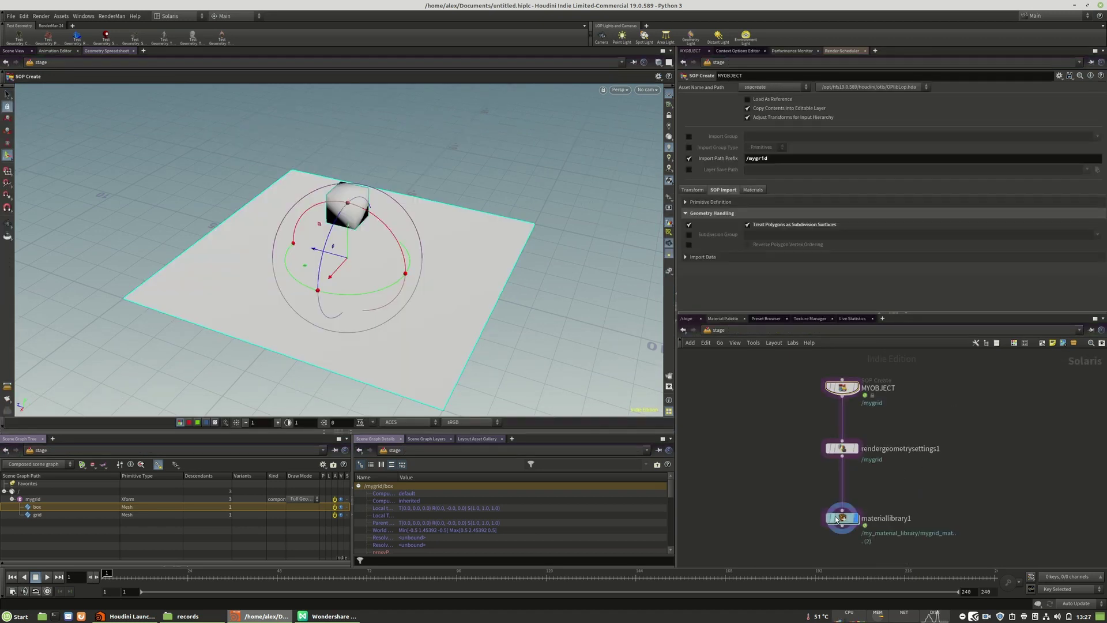
- Open mygrid_mat inside materiallibrary1 and switch the viewport renderer to RenderMan RIS
double_click(842, 518)
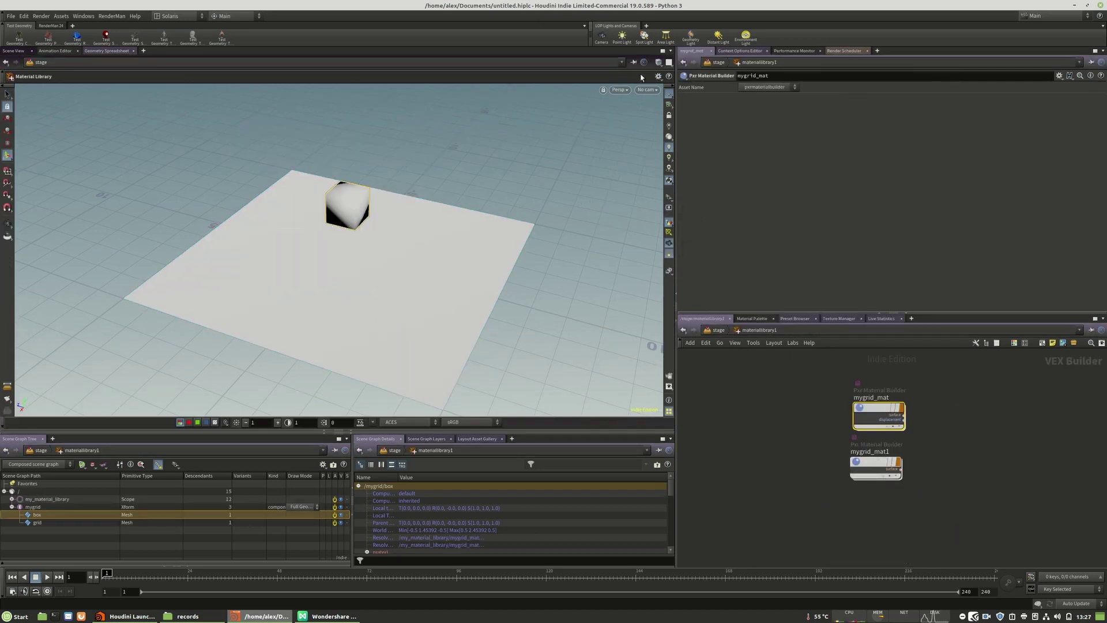
double_click(871, 408)
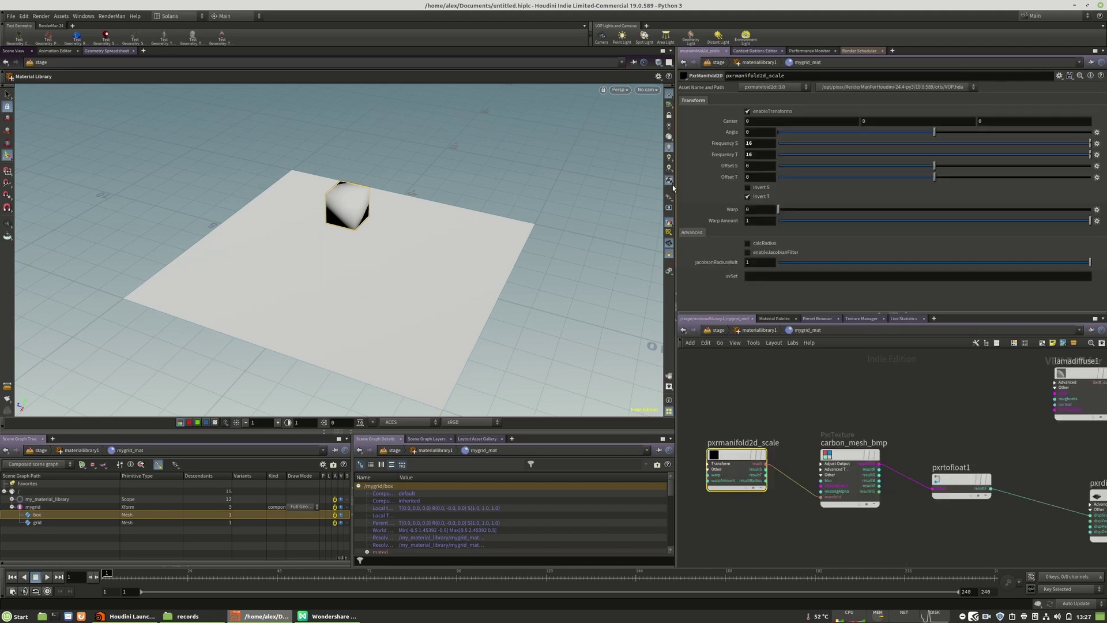
click(619, 90)
click(634, 160)
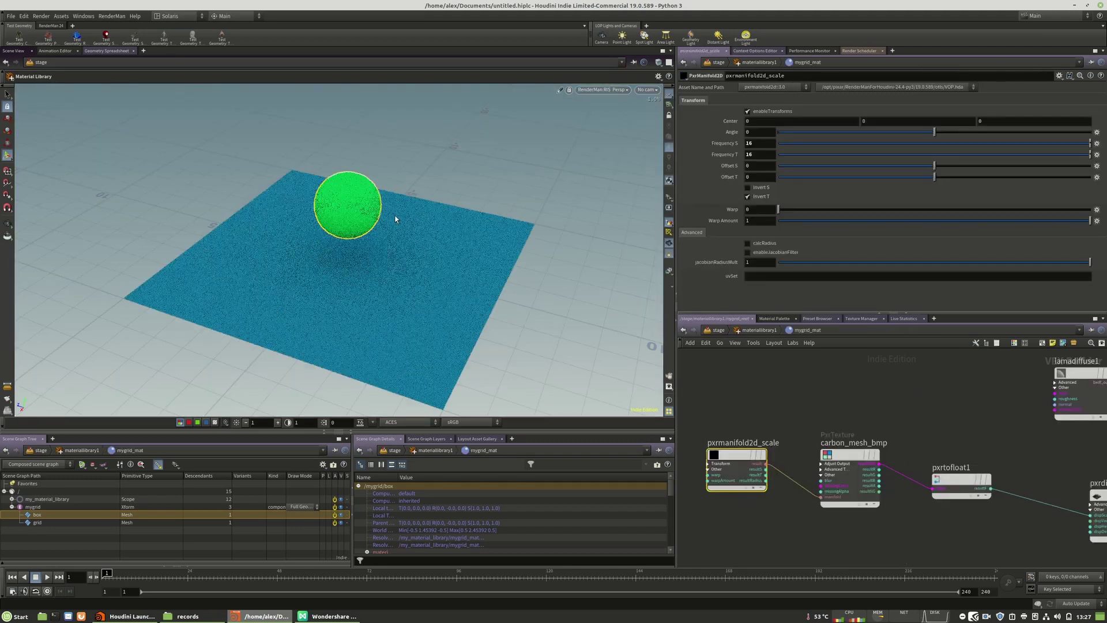
- Set both Frequency S and Frequency T of pxrmanifold2d_scale to 3
scroll(452, 329, up, 5)
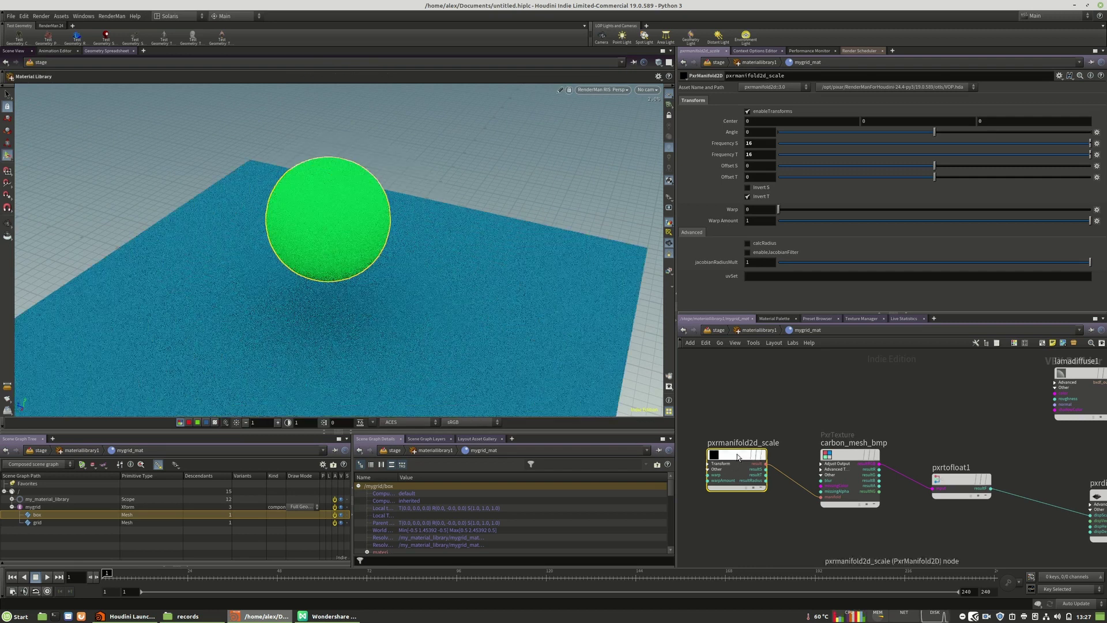
drag(758, 143, 738, 146)
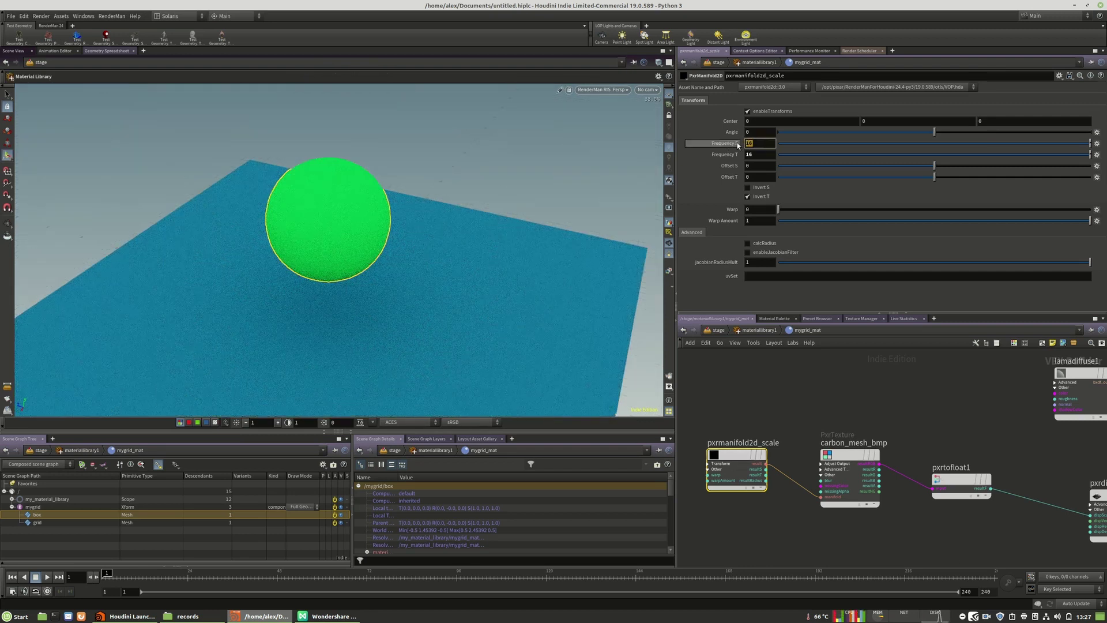
text(3)
key(Return)
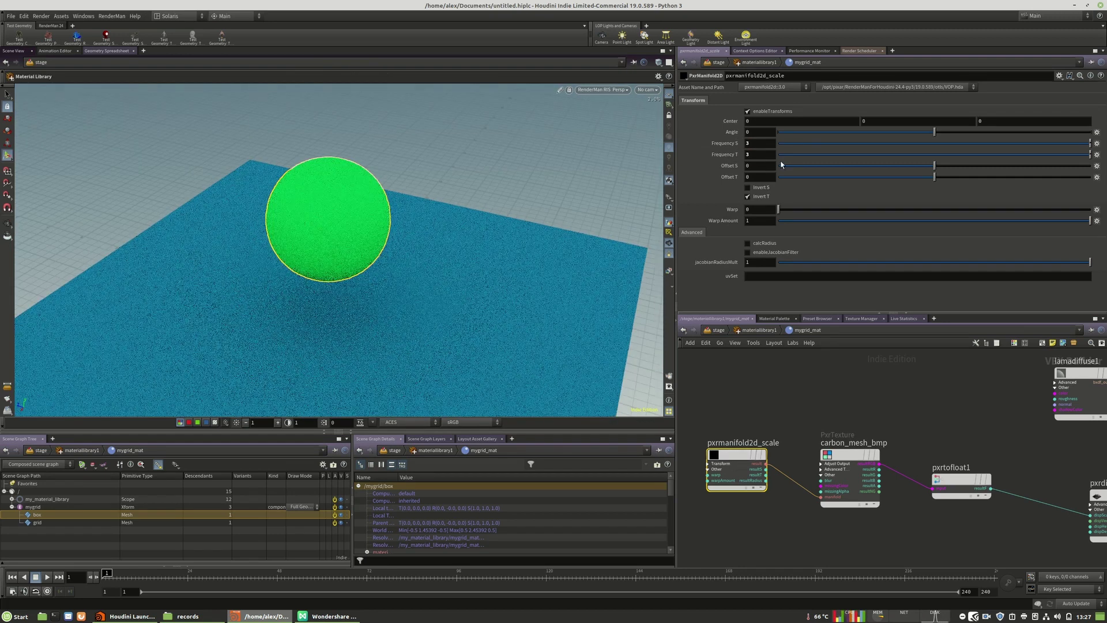
- Return to the stage and set the RenderMan dicing Micropolygon Length in rendergeometrysettings1 to 1
click(719, 332)
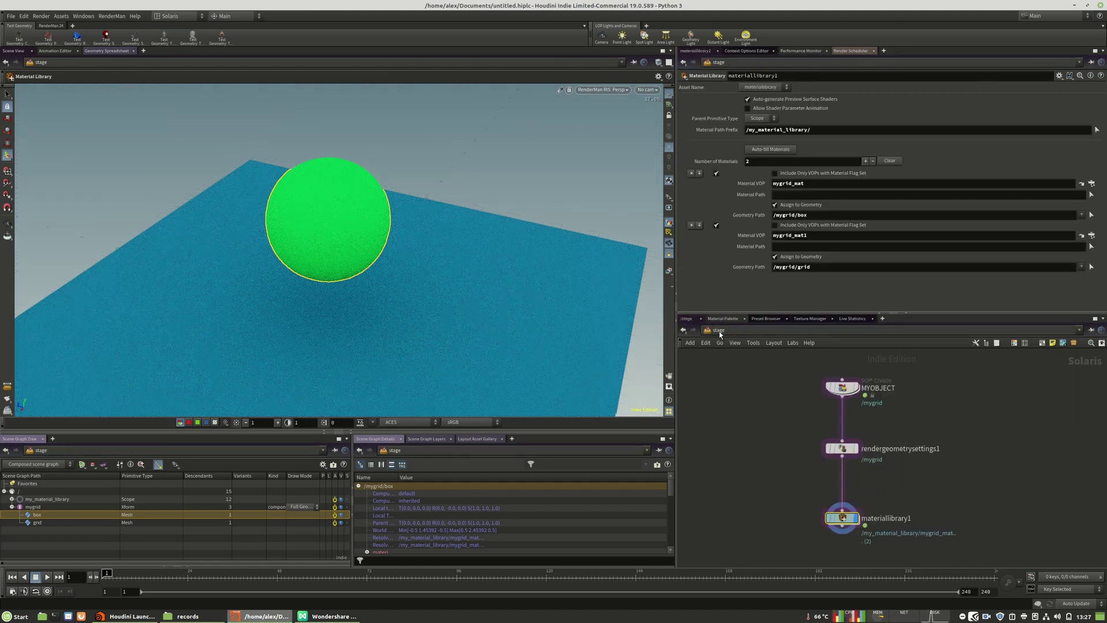
click(843, 450)
double_click(768, 162)
text(1)
key(Return)
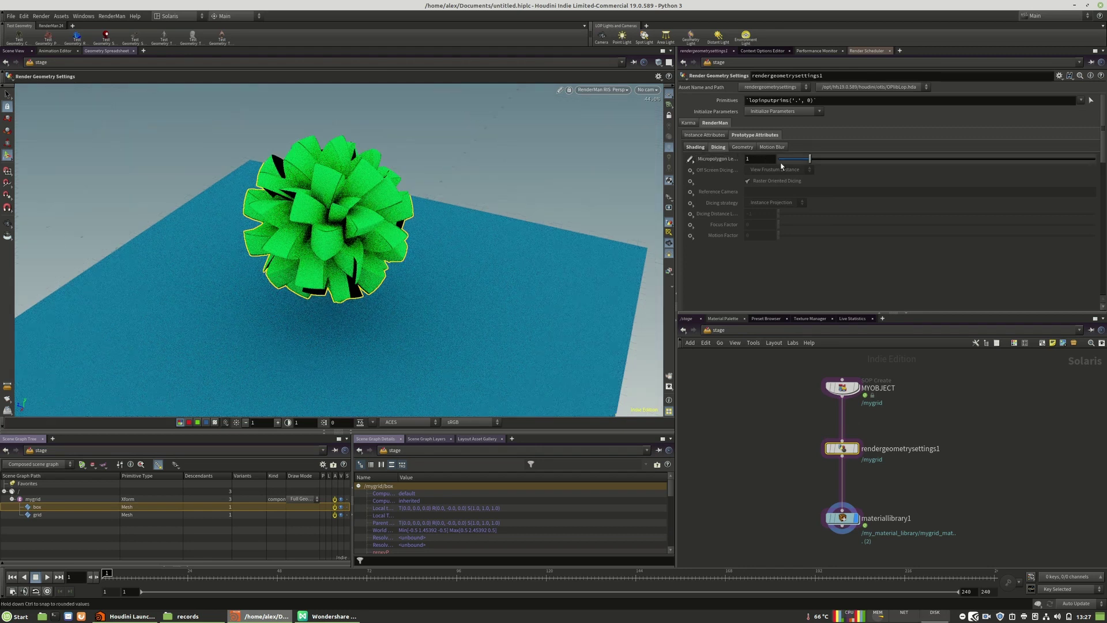
- Try a Micropolygon Length of 1.01 with a restarted viewport render, and restore the value to 1
mouse_move(810, 158)
mouse_down()
mouse_move(1072, 159)
mouse_move(756, 166)
mouse_move(811, 160)
mouse_up()
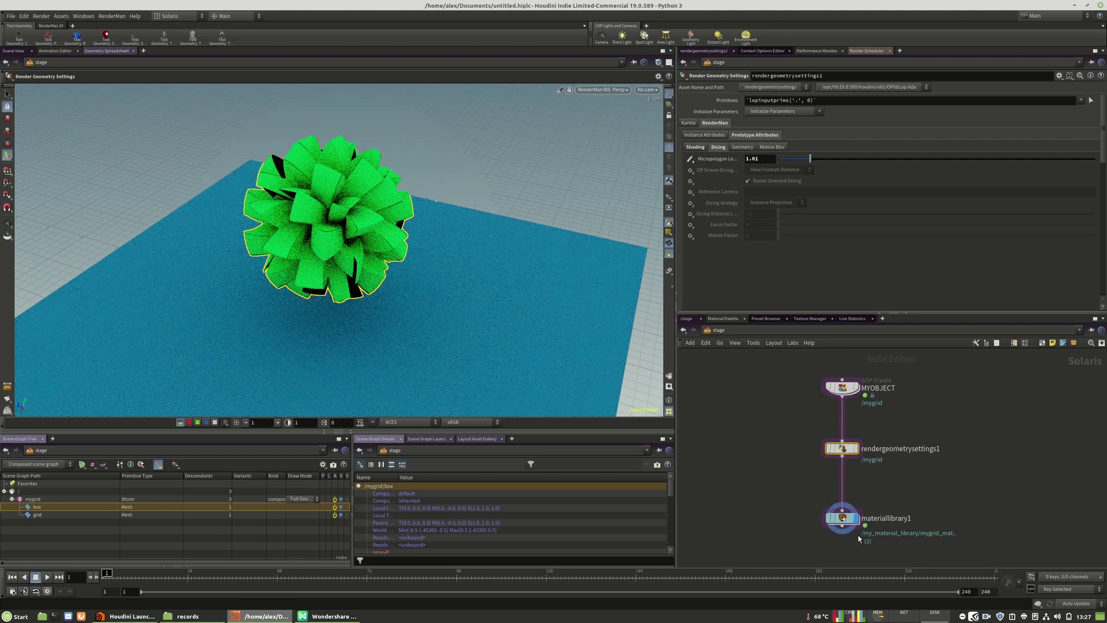
mouse_move(848, 523)
click(603, 89)
click(593, 211)
text(1)
key(Return)
alt+drag(341, 249, 401, 275)
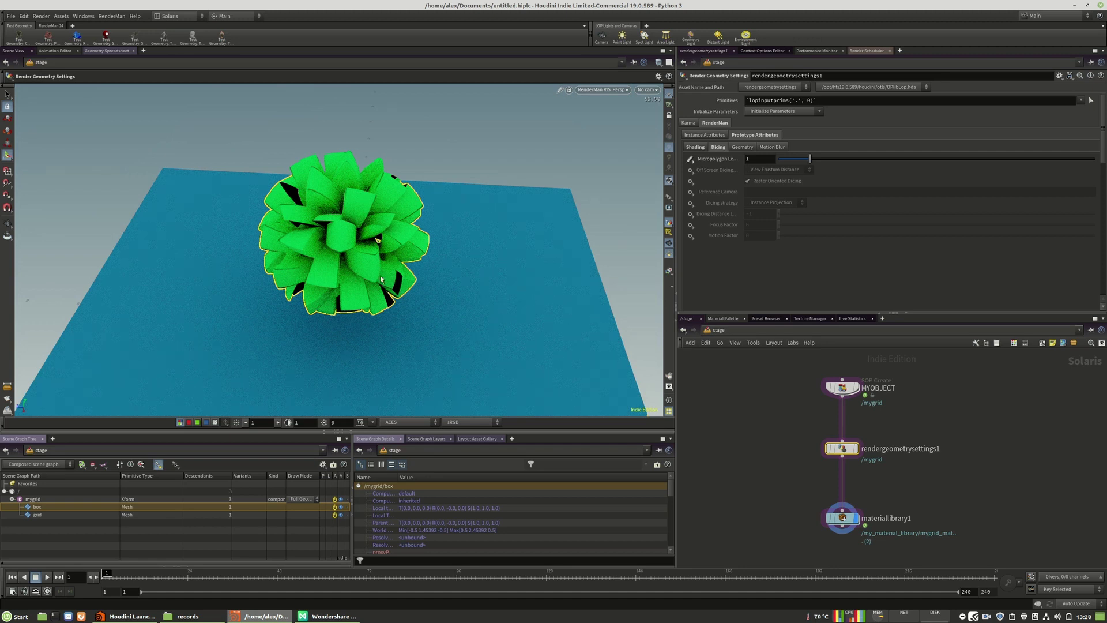
- Open mygrid_mat inside materiallibrary1 and set the Gain of pxrdisplace1 to 0.1
double_click(845, 518)
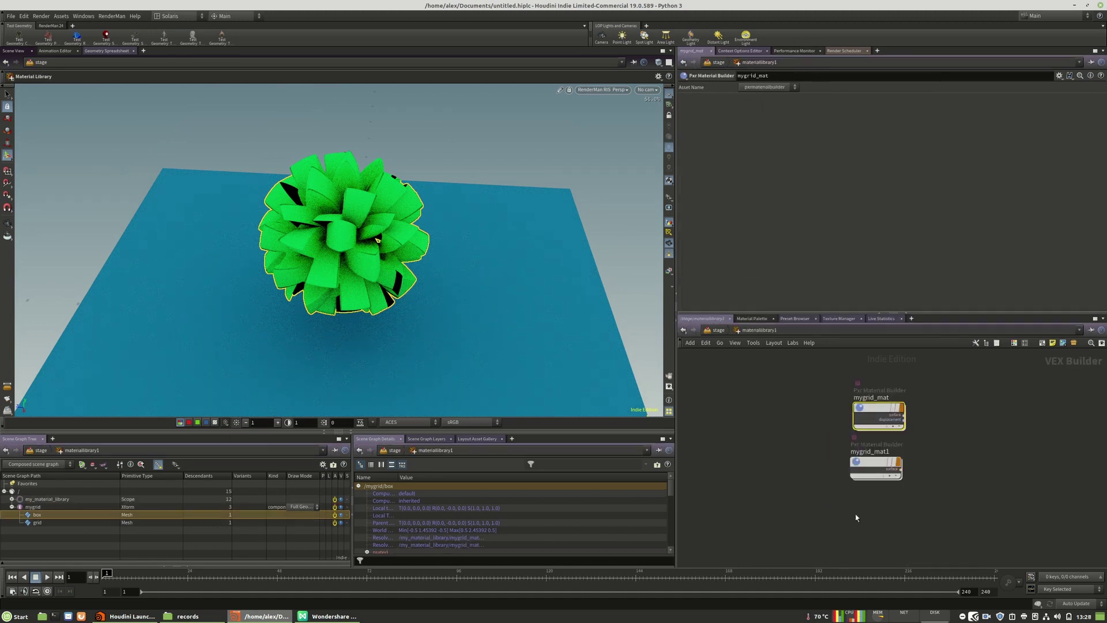
double_click(877, 414)
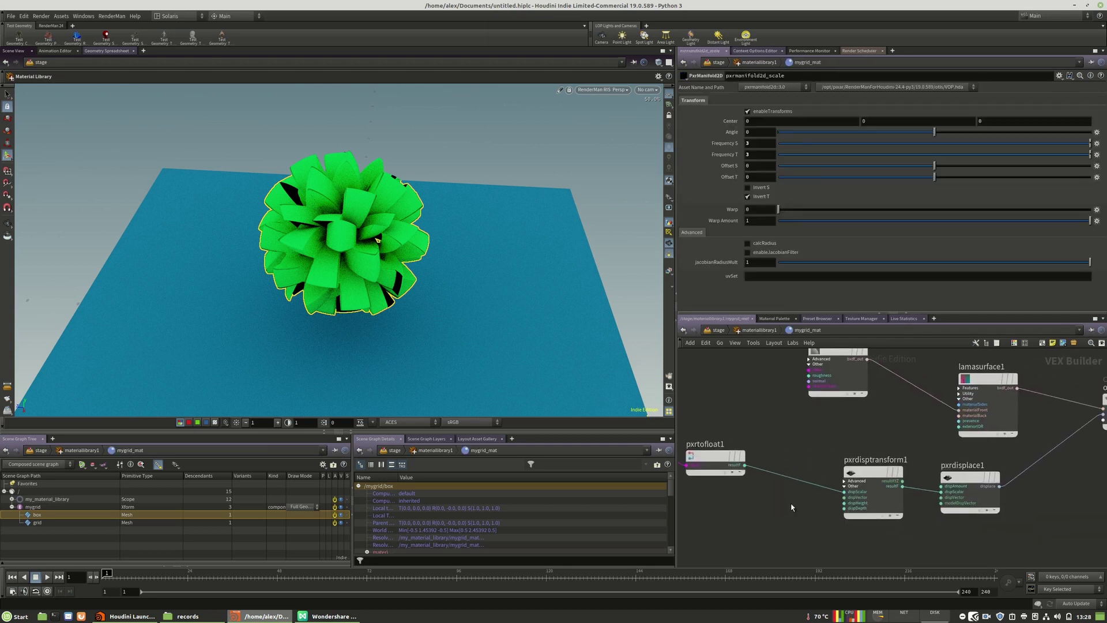
click(946, 478)
click(760, 109)
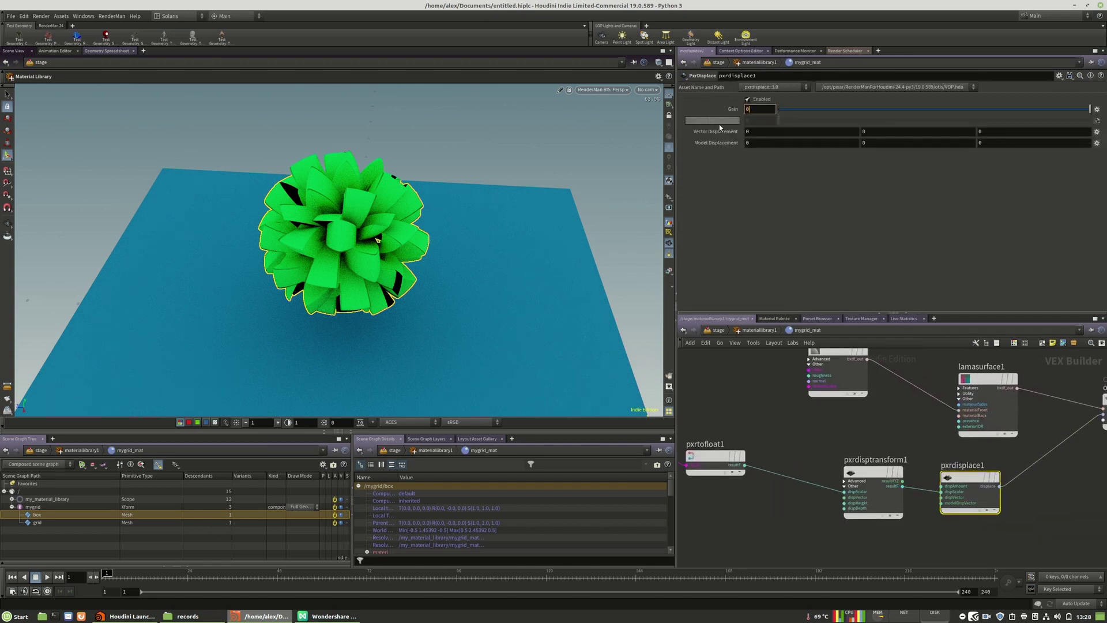
text(0.5)
key(Return)
click(761, 107)
key(BackSpace)
text(1)
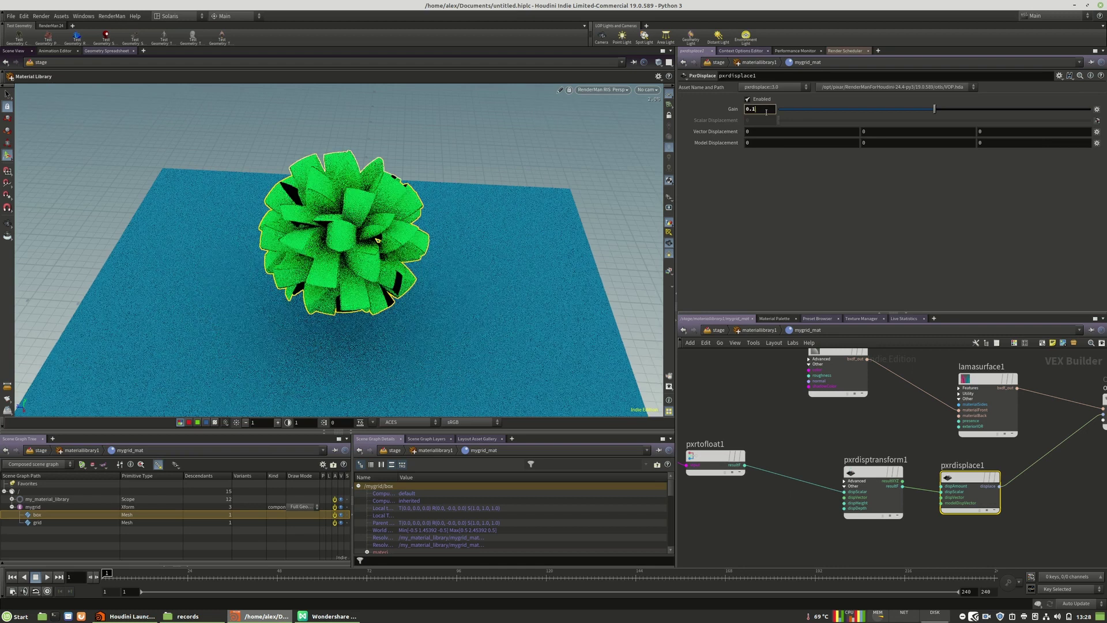
key(Return)
- Restart the viewport render and inspect the displaced box up close from several angles
click(597, 91)
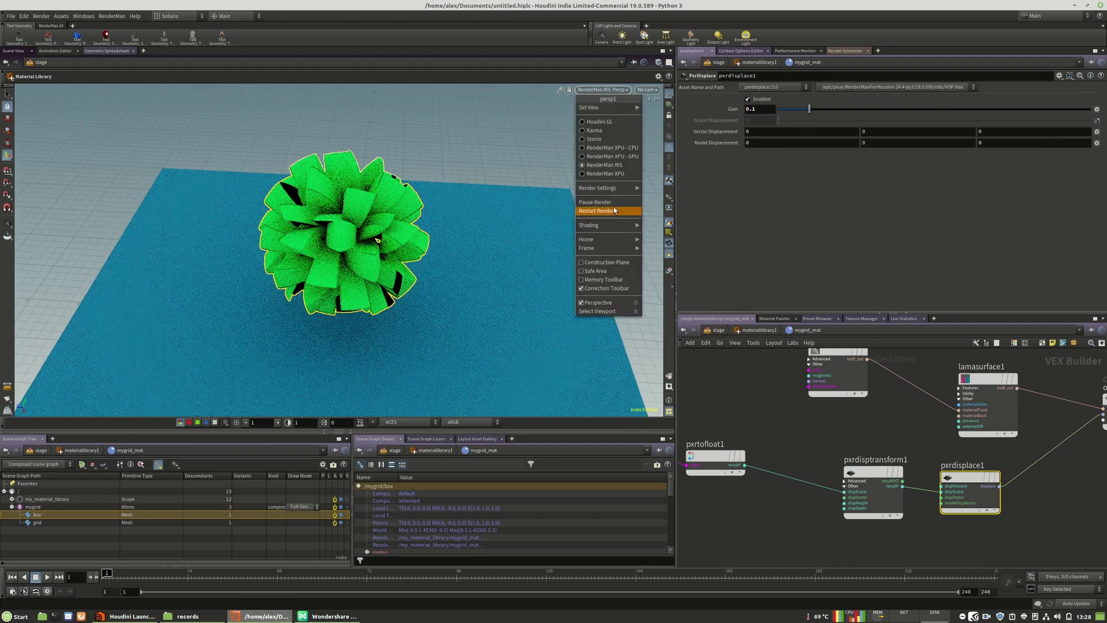
click(612, 214)
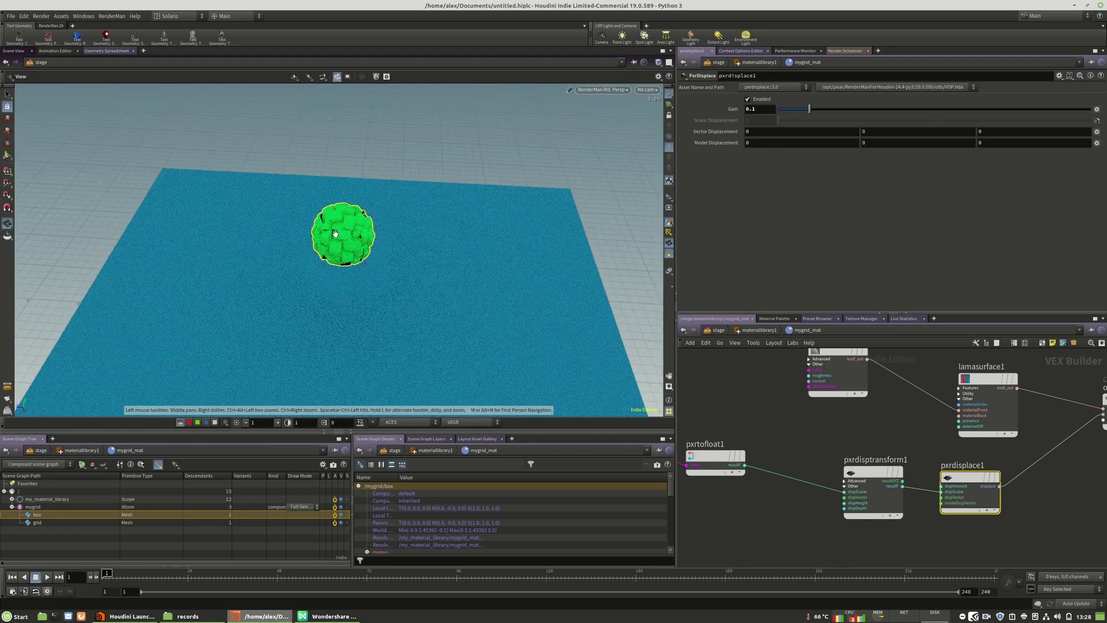
alt+right_drag(336, 235, 435, 223)
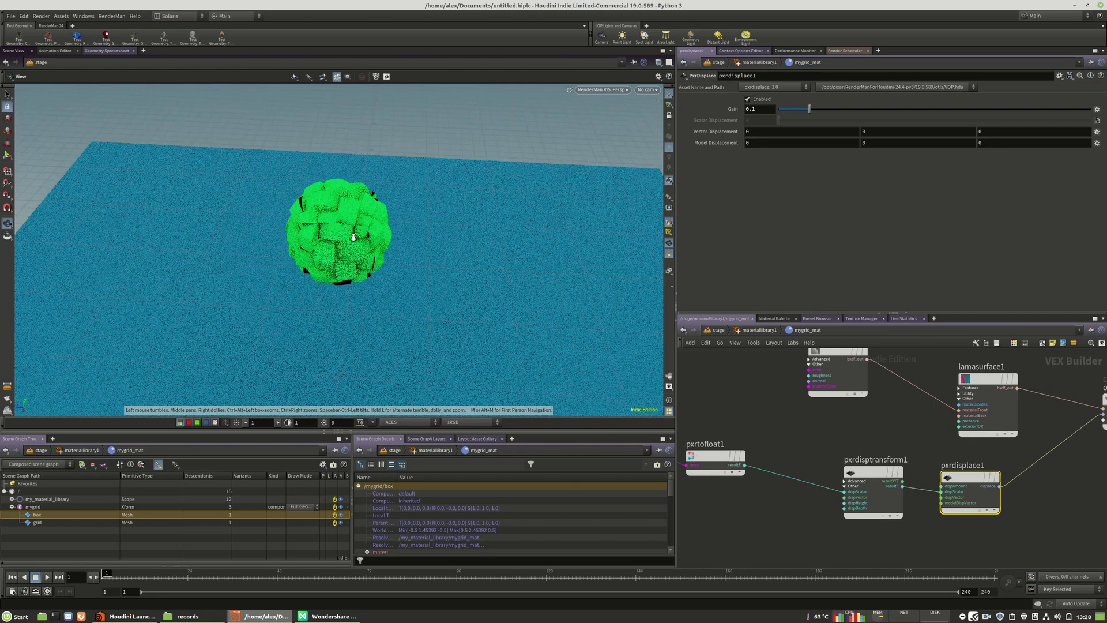
scroll(353, 237, up, 1)
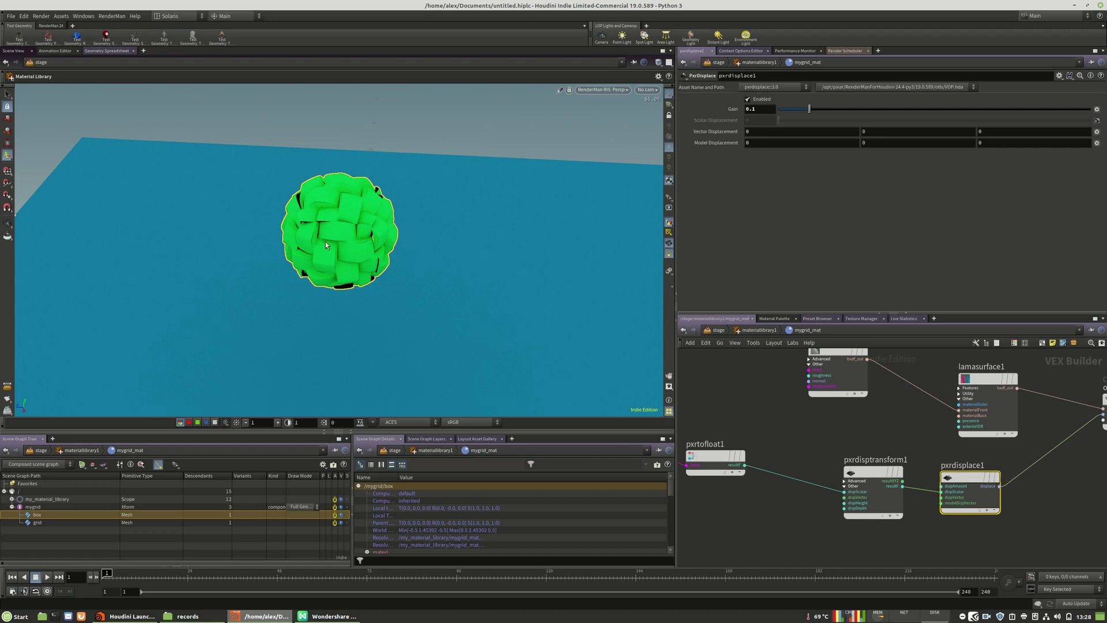
alt+drag(330, 240, 327, 271)
- Return to the stage, bypass rendergeometrysettings1 to compare the render, and re-enable the node
click(759, 331)
click(717, 330)
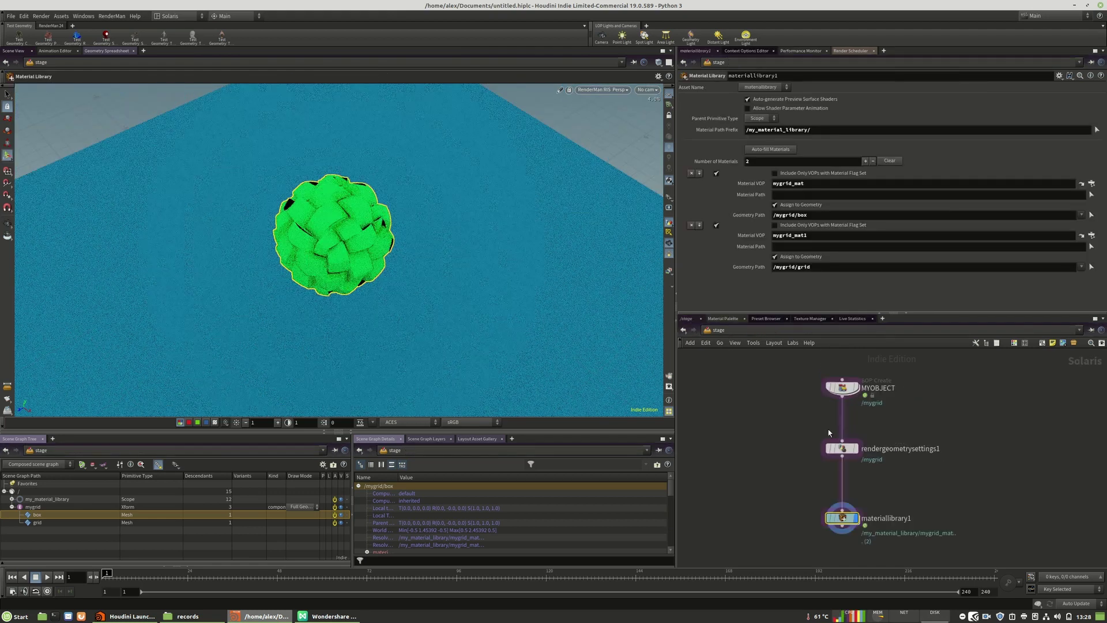
click(842, 448)
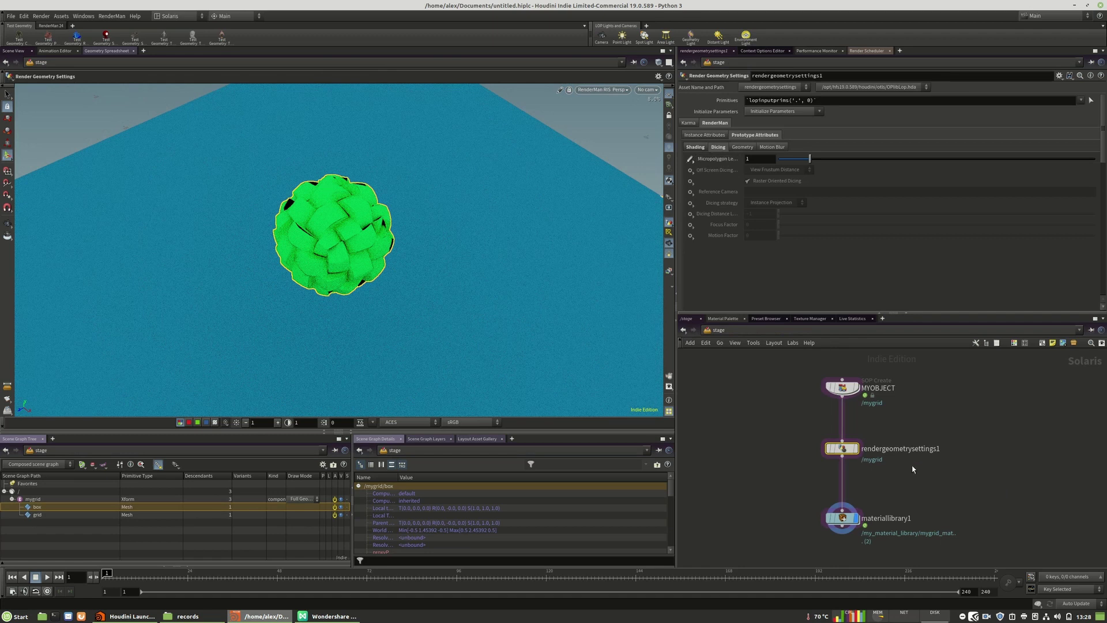
click(830, 448)
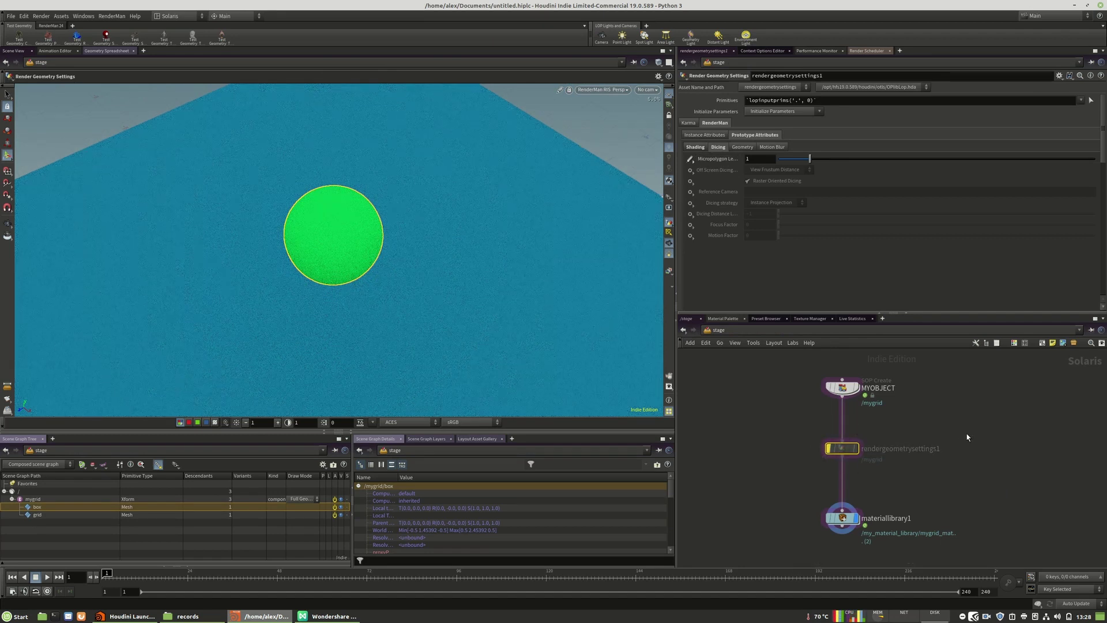
drag(956, 437, 776, 476)
click(830, 448)
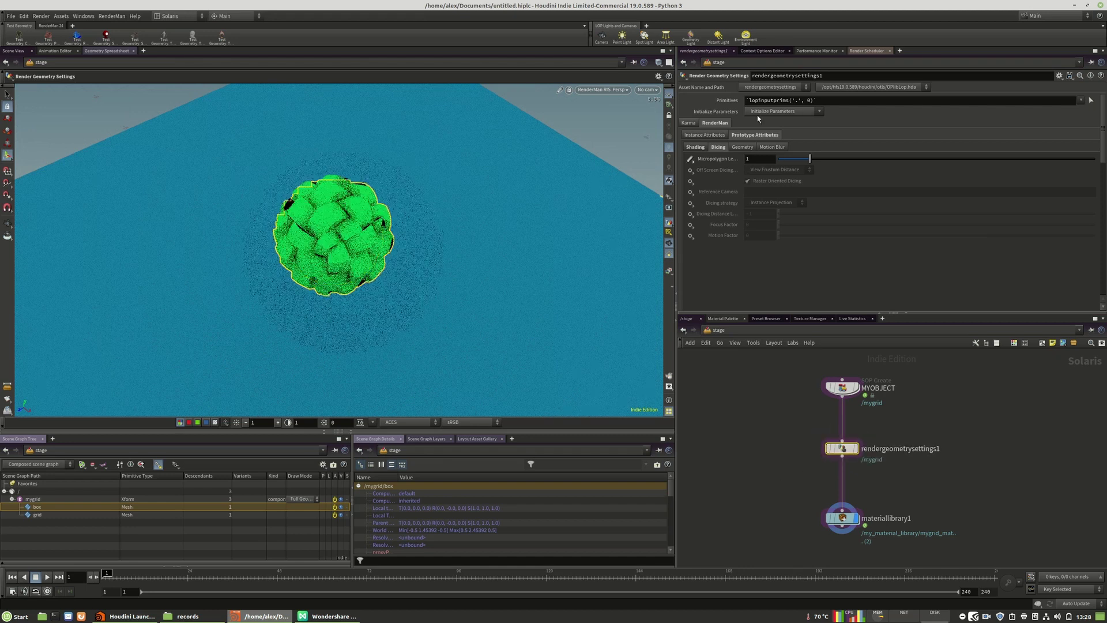
- Turn Enable Displacement off and back on in the RenderMan shading attributes of rendergeometrysettings1
click(696, 146)
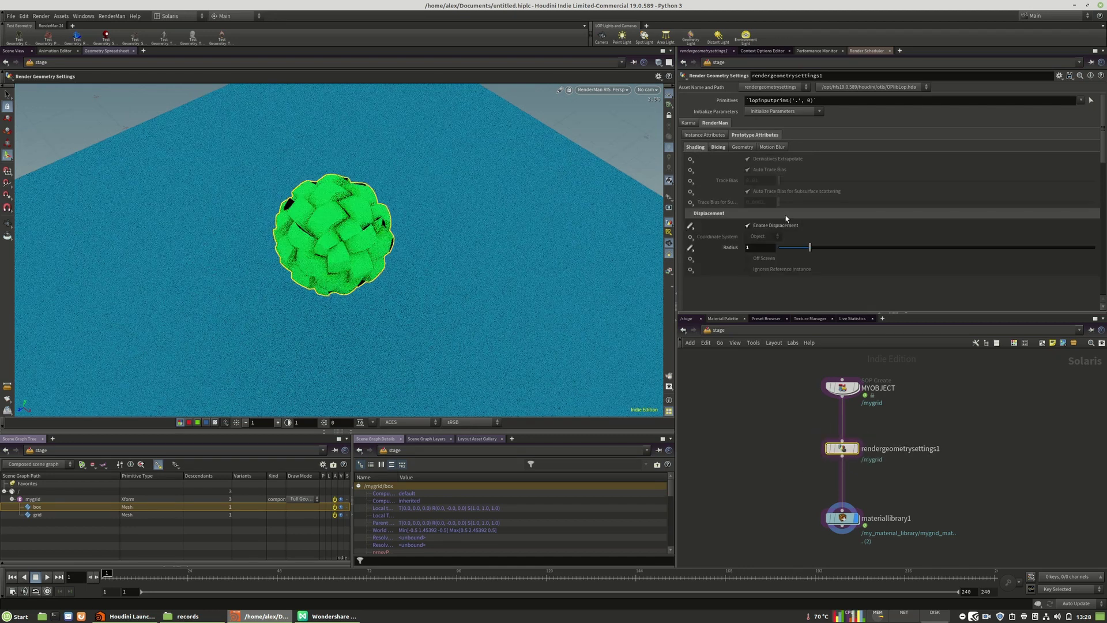
click(752, 227)
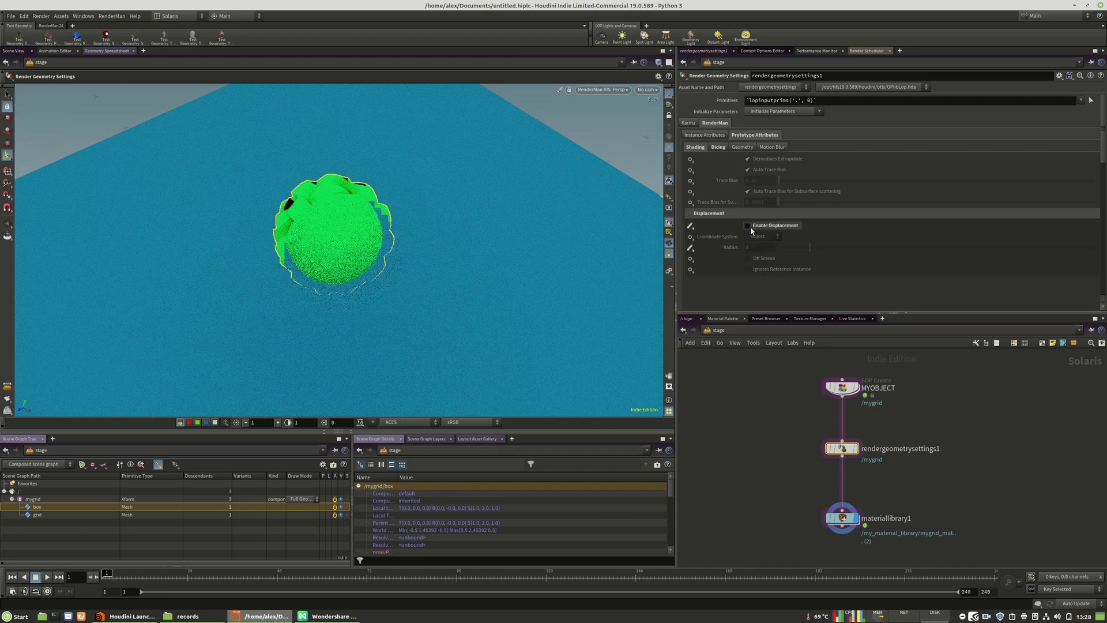
click(753, 227)
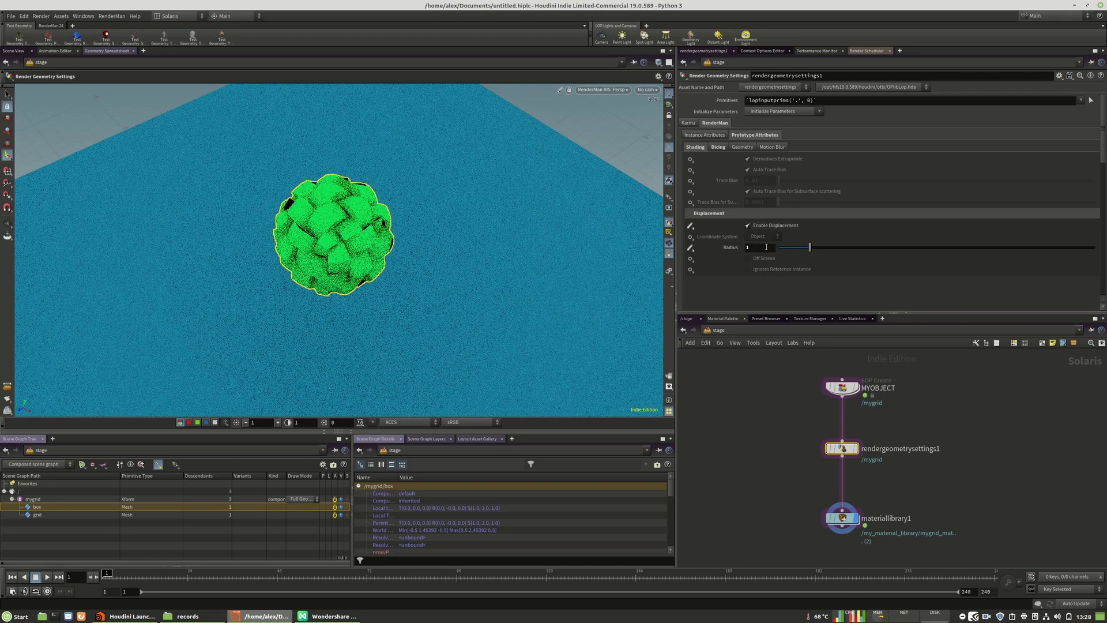
- Try a displacement Radius of 0 in rendergeometrysettings1, undo the change, and view the box from another angle
drag(810, 247, 711, 272)
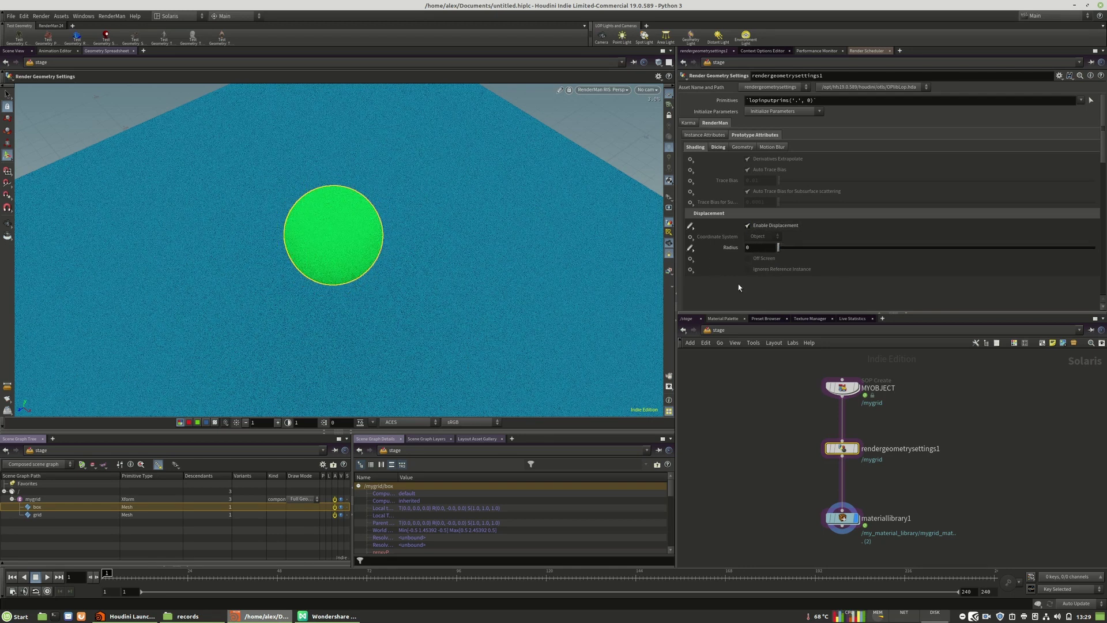
key(ctrl+z)
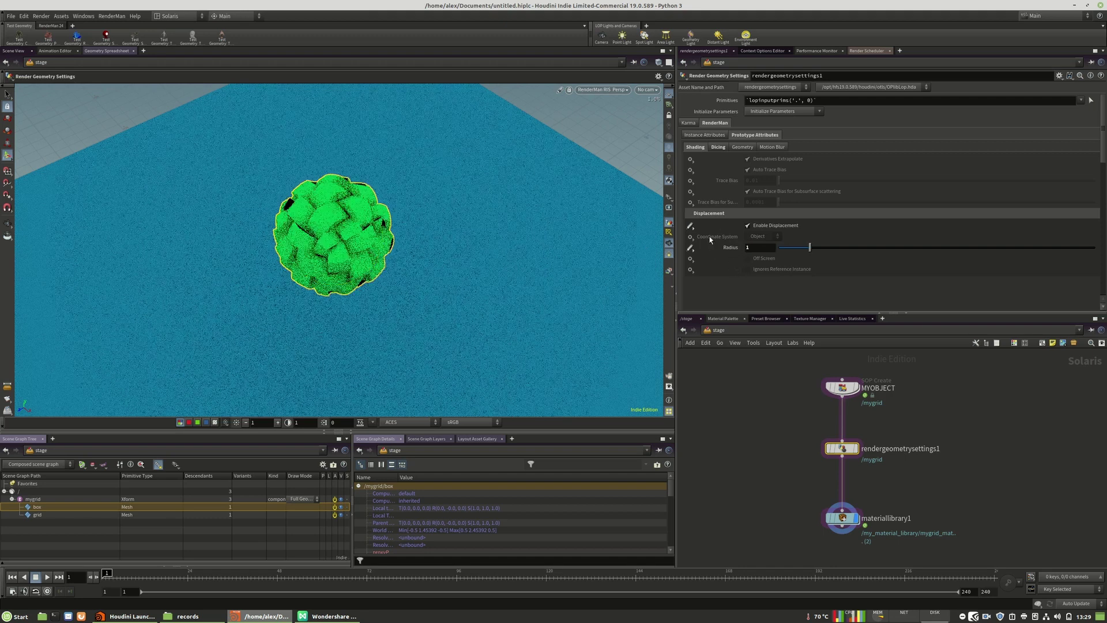
alt+drag(327, 271, 258, 255)
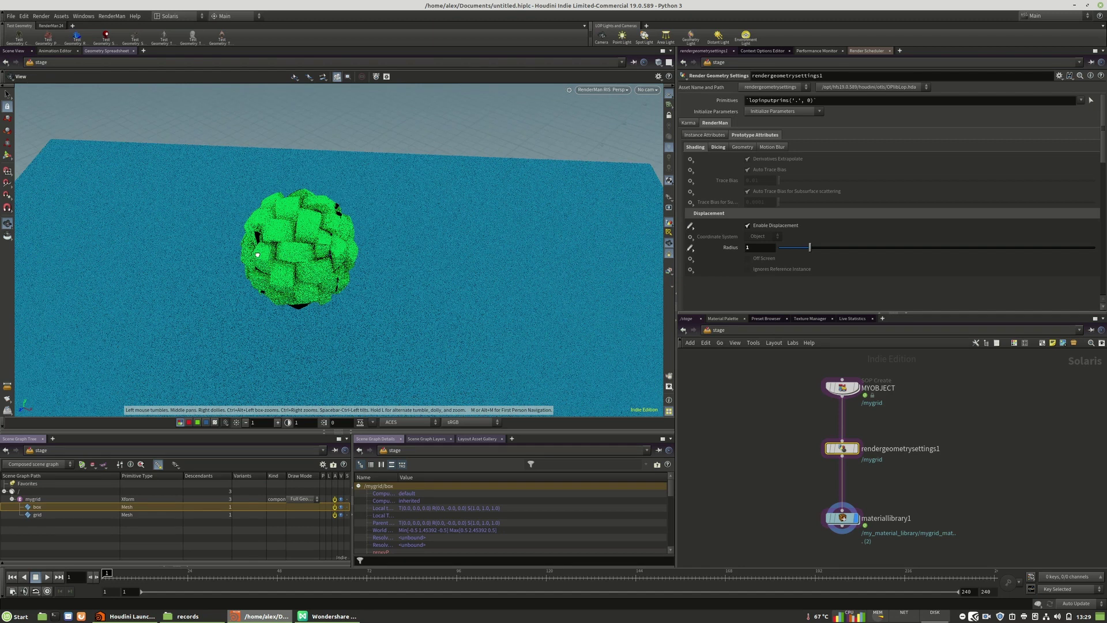
key(Return)
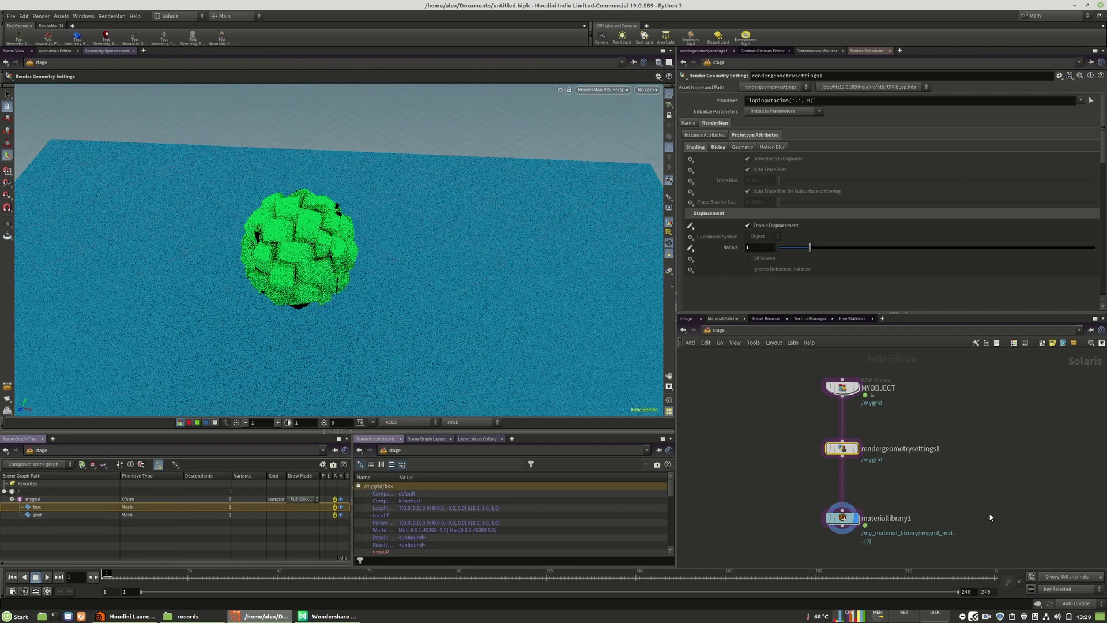
- Switch the viewport renderer to Houdini GL
click(614, 88)
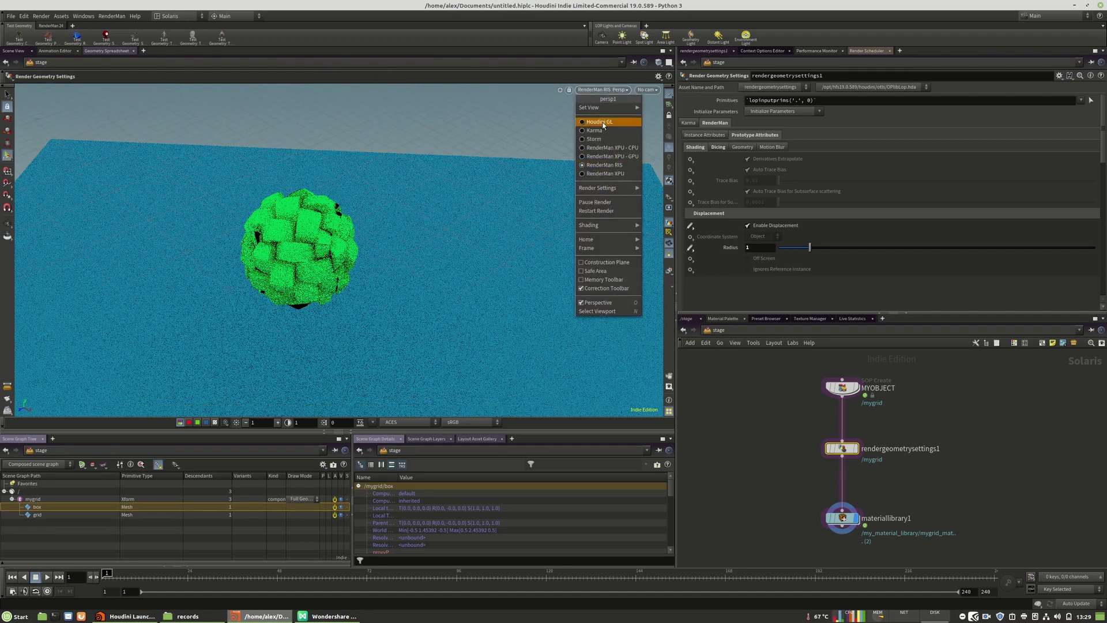
click(601, 122)
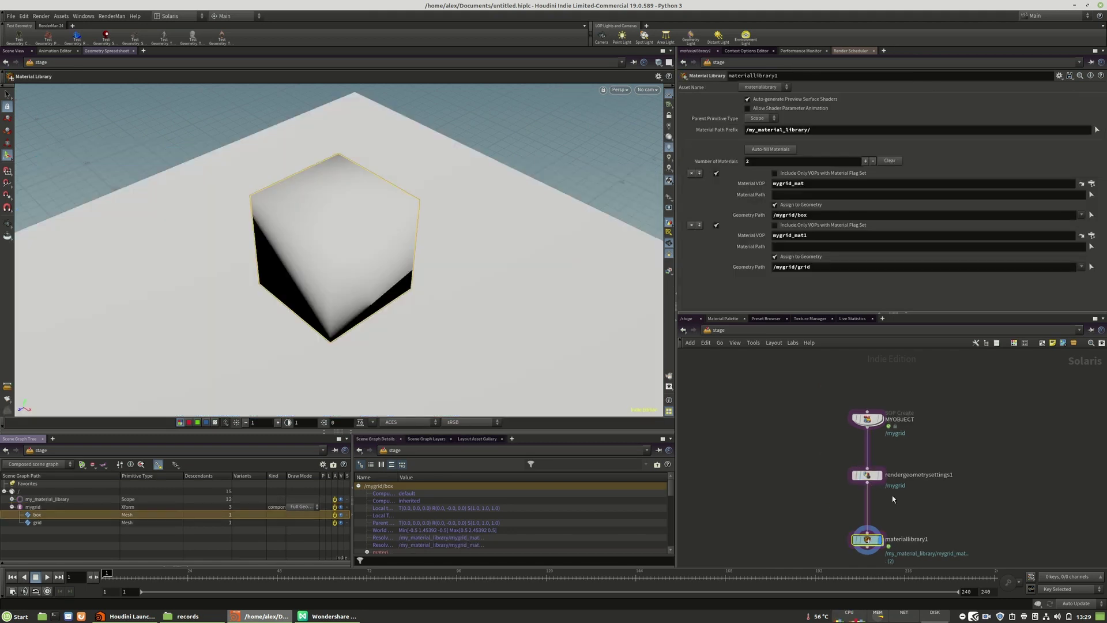
middle_drag(940, 515, 919, 493)
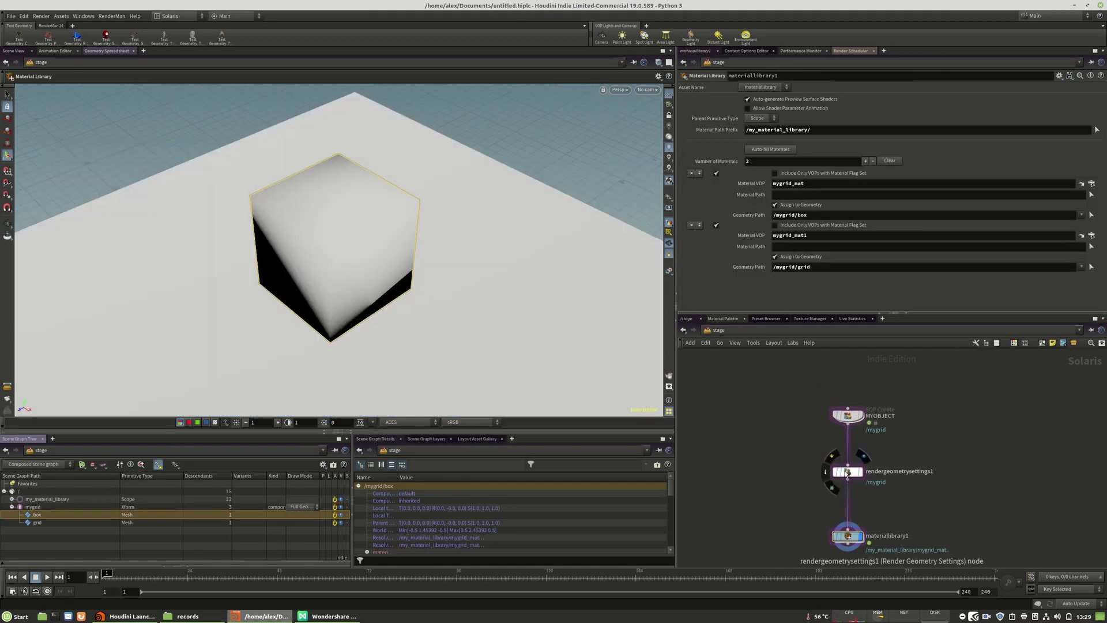
drag(851, 472, 851, 475)
middle_drag(928, 516, 919, 489)
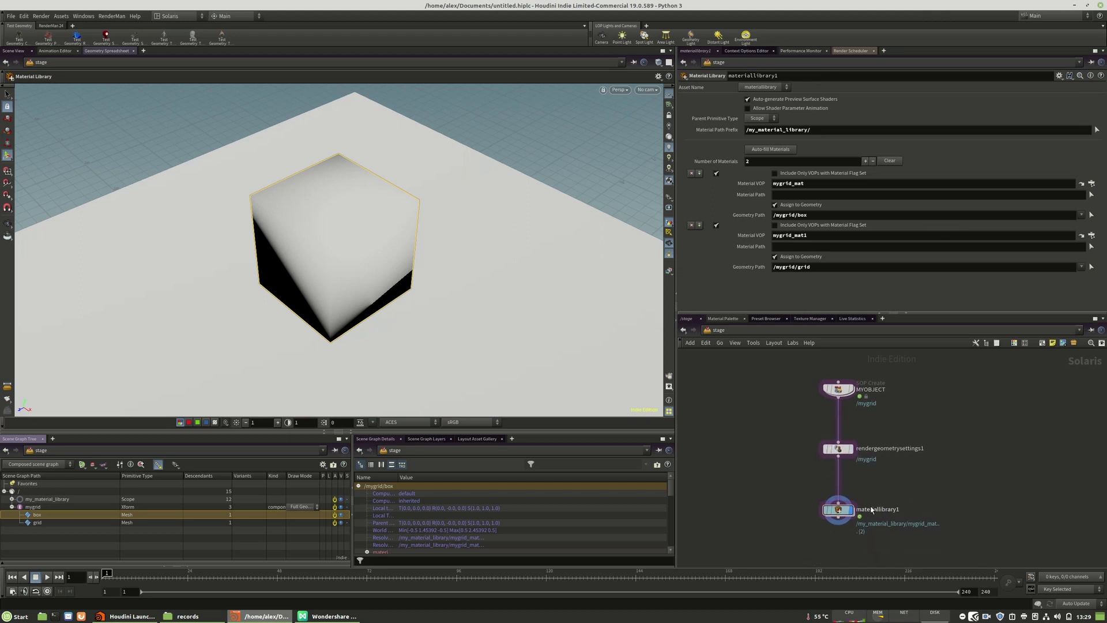
- Open mygrid_mat inside materiallibrary1 and move pxrdisptransform1 and pxrtofloat1 farther from pxrdisplace1 in the network
double_click(841, 513)
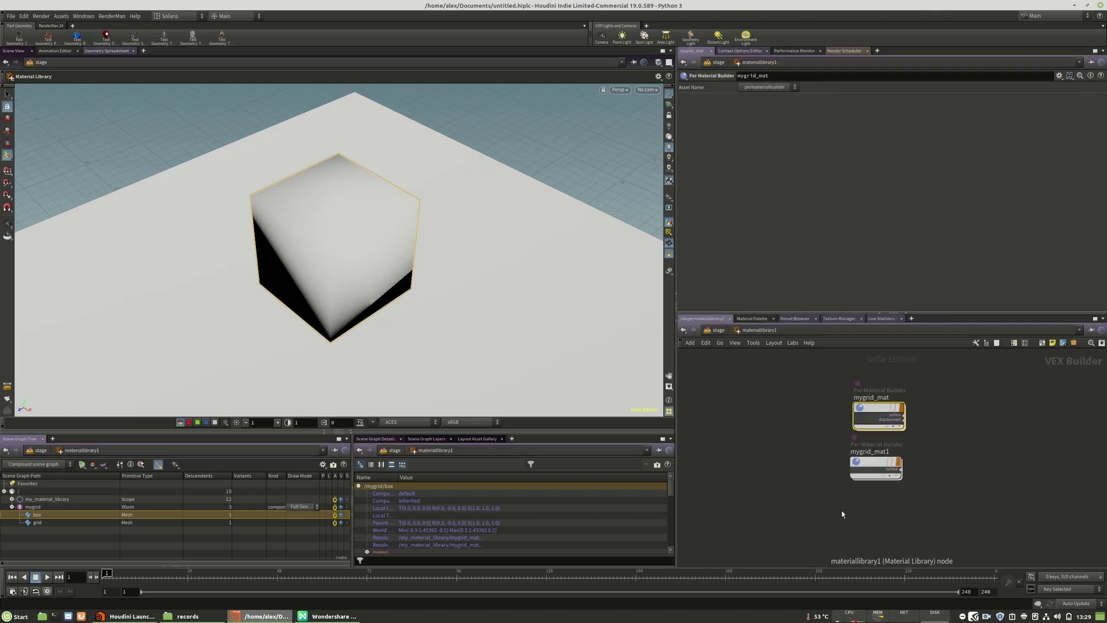
double_click(872, 393)
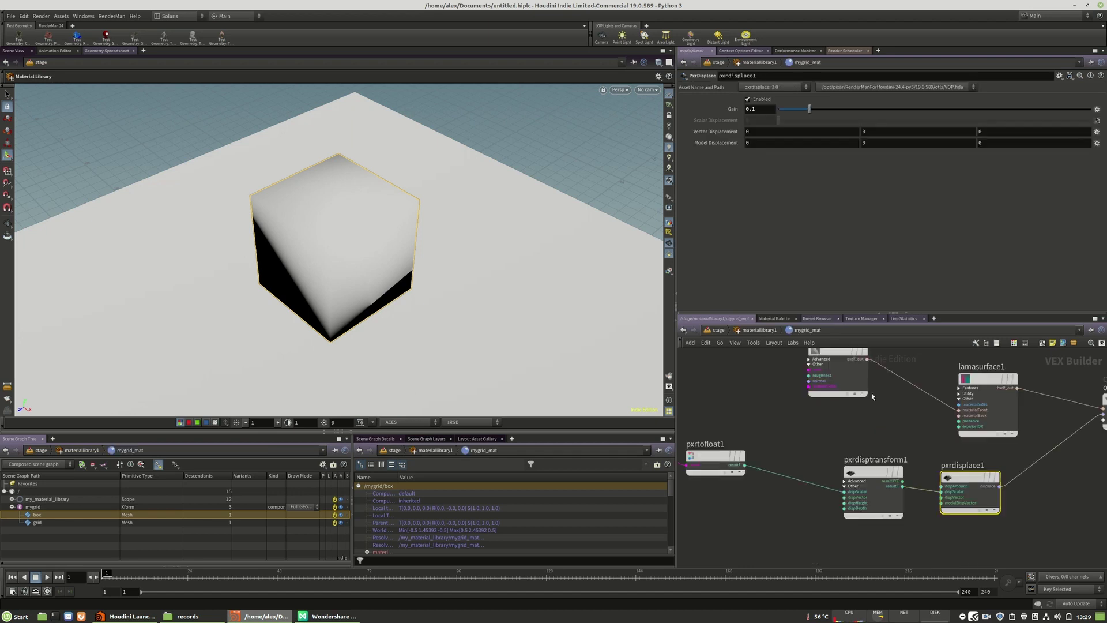
drag(865, 474, 839, 480)
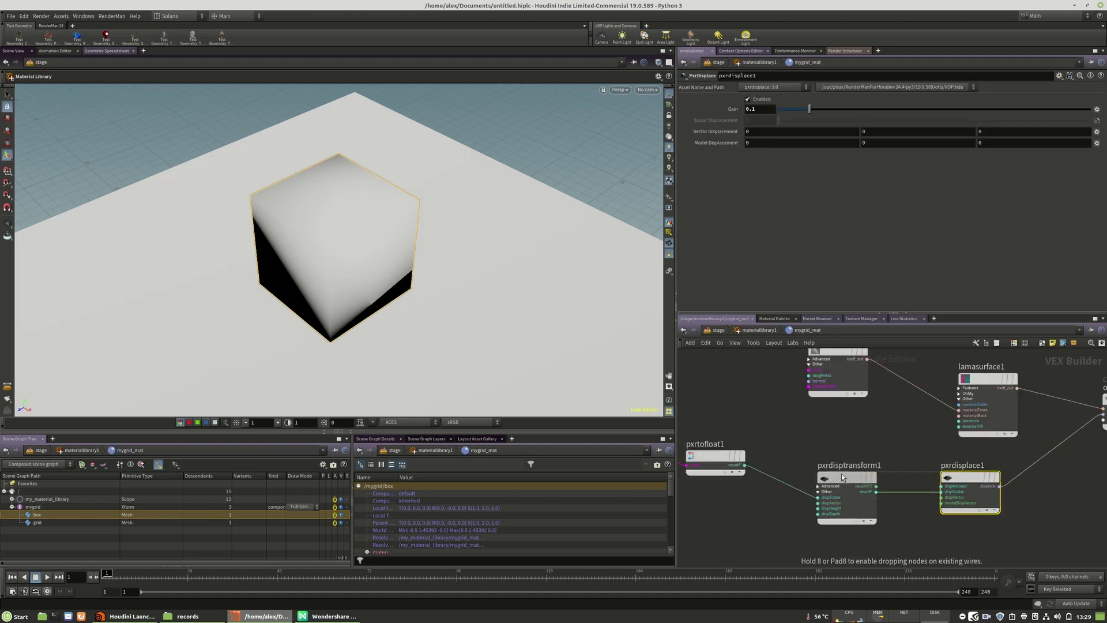
drag(734, 452, 724, 459)
- Set the Remapping Mode of pxrdisptransform1 to Centered
mouse_move(844, 469)
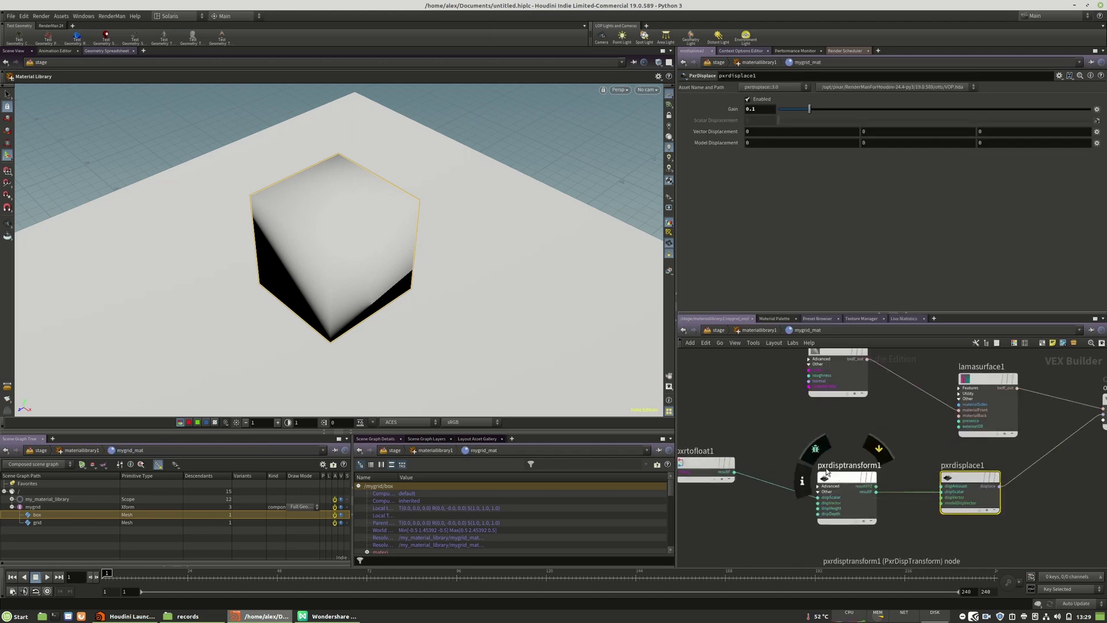
click(856, 479)
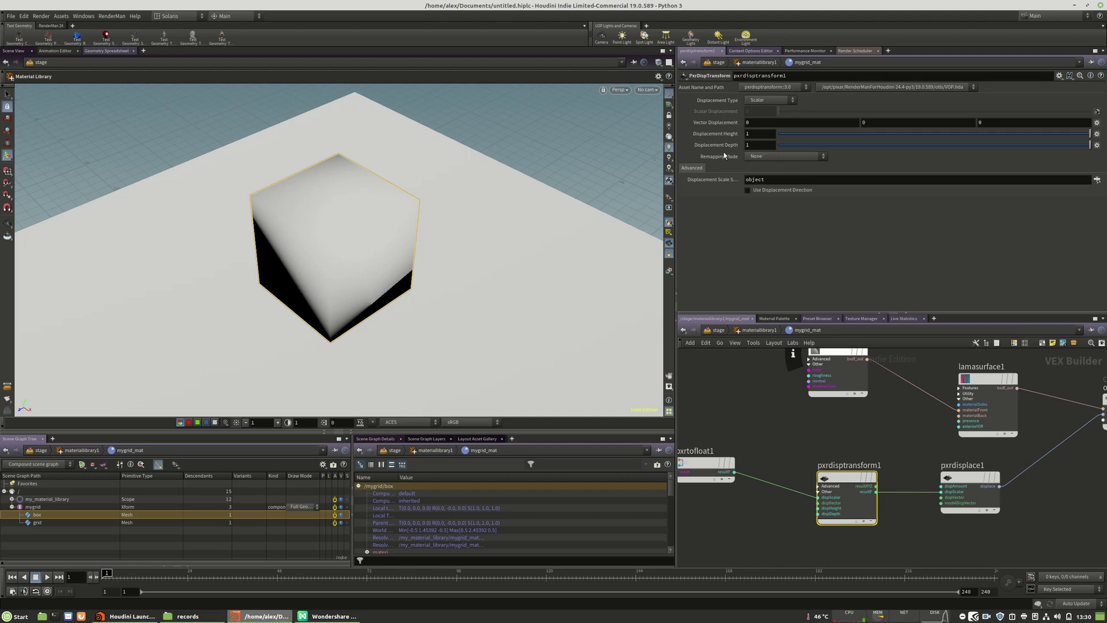
click(772, 158)
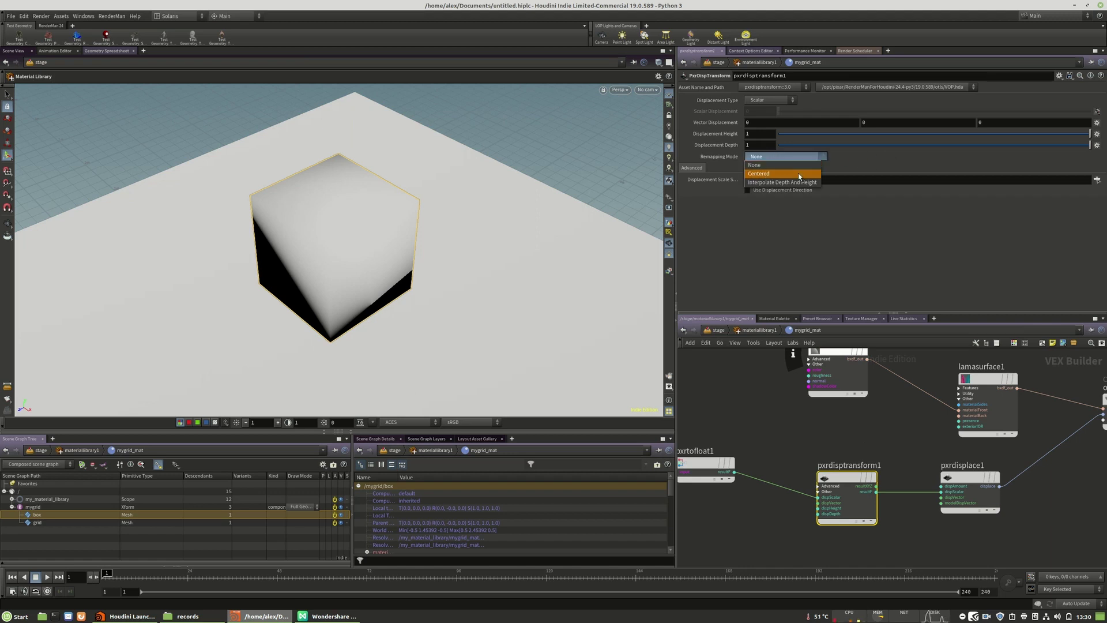
click(768, 175)
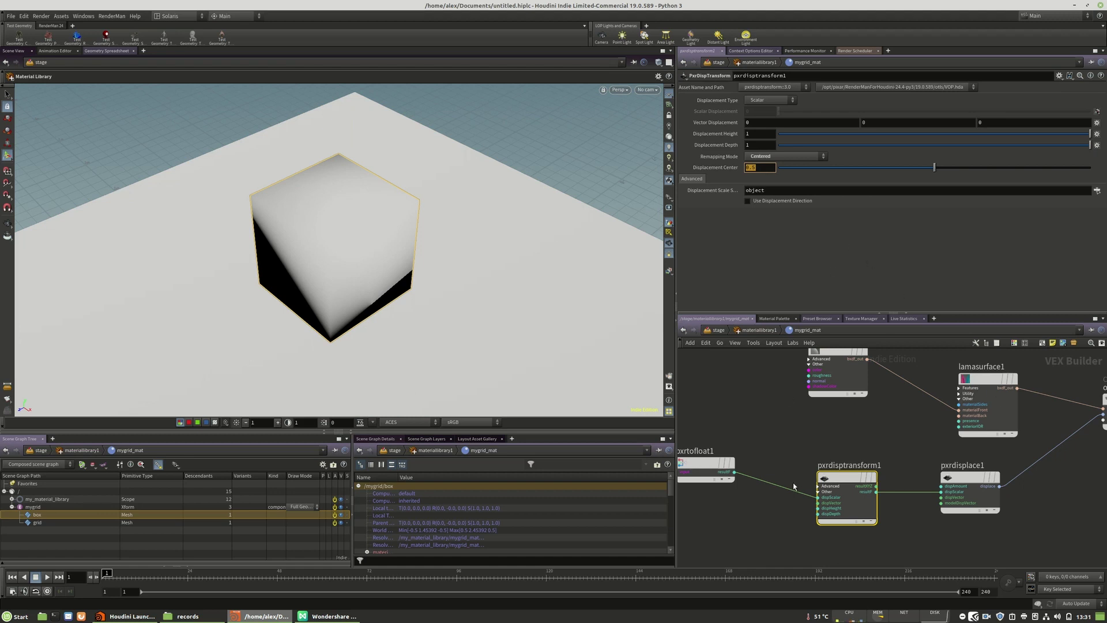
- Nudge pxrdisptransform1 slightly in the network and set its Displacement Type to Generic Vector
drag(837, 476, 841, 475)
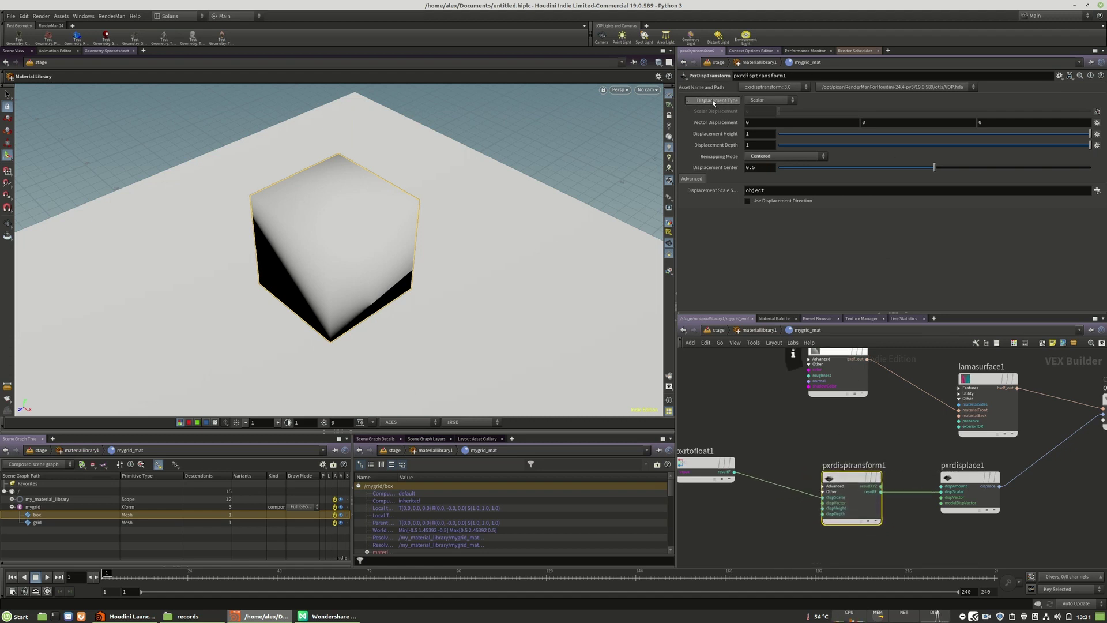
click(764, 101)
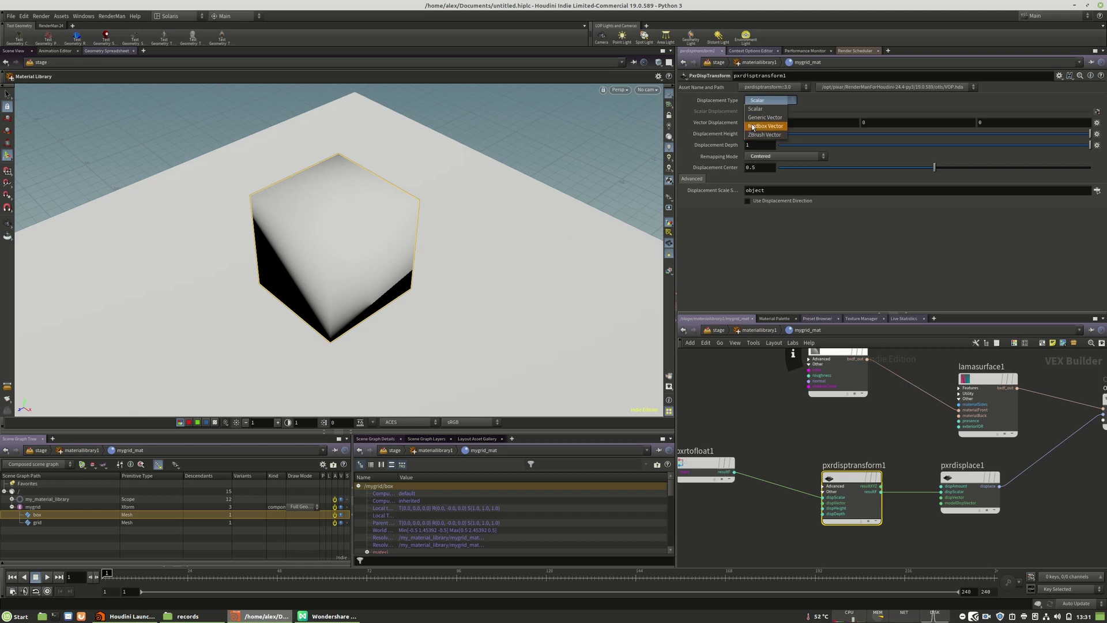
click(760, 117)
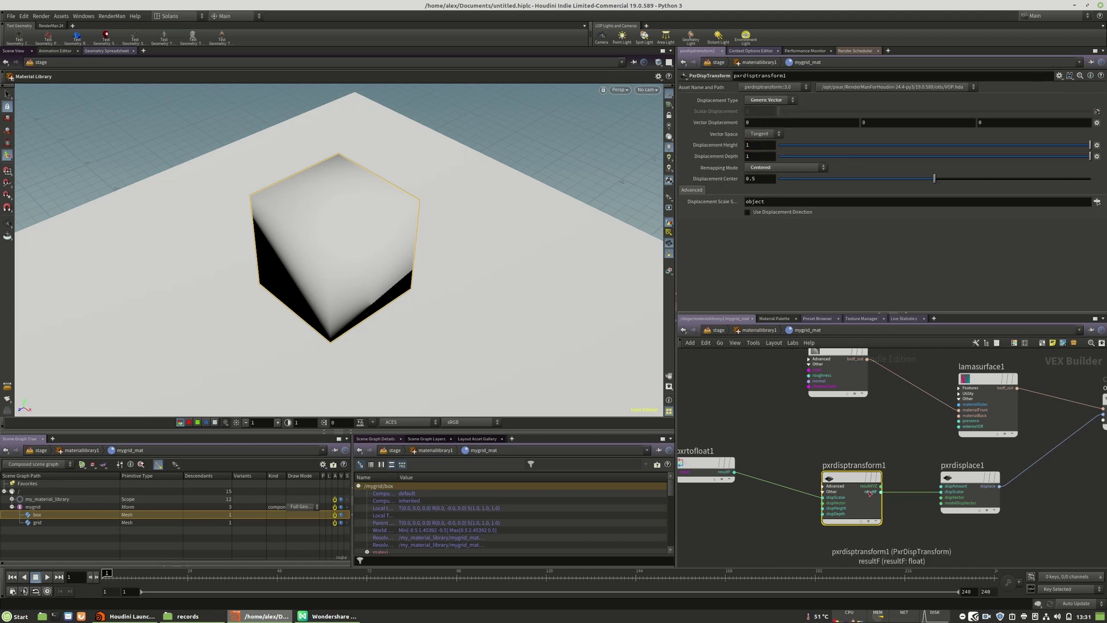
click(831, 512)
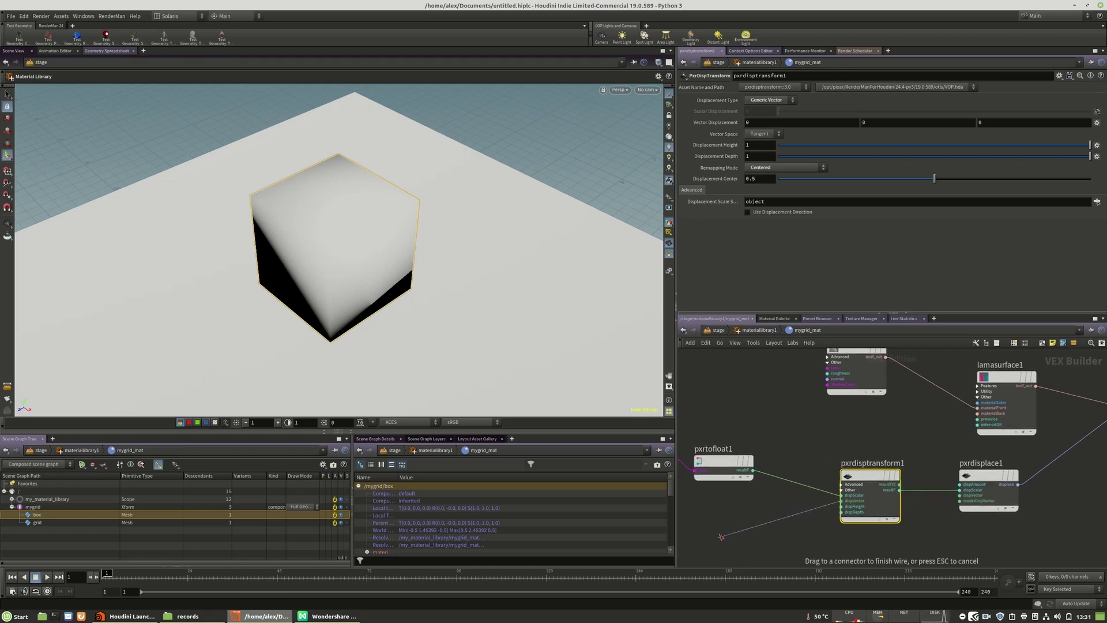
key(Escape)
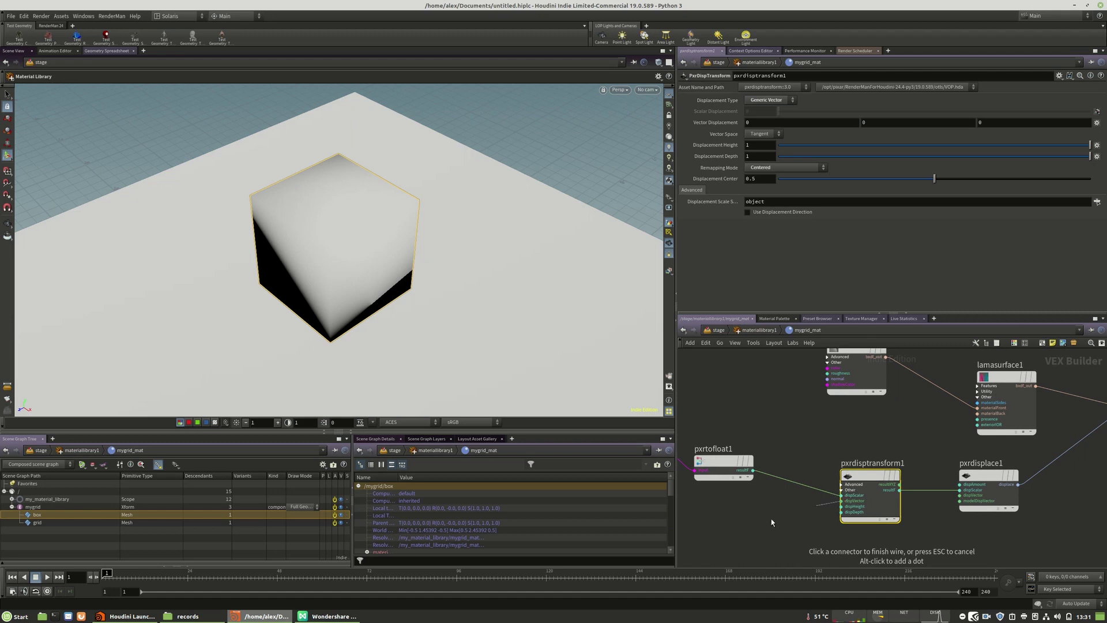
click(900, 485)
- Return from the material network to the stage level and preview the displaced box with the RenderMan RIS viewport renderer
key(u)
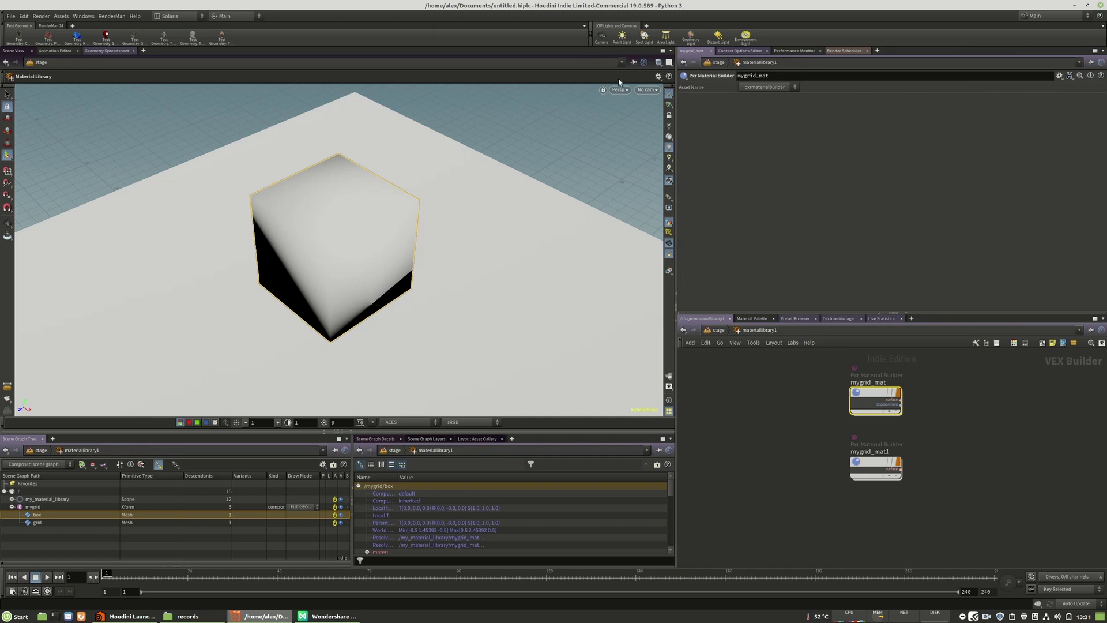
click(619, 93)
click(635, 164)
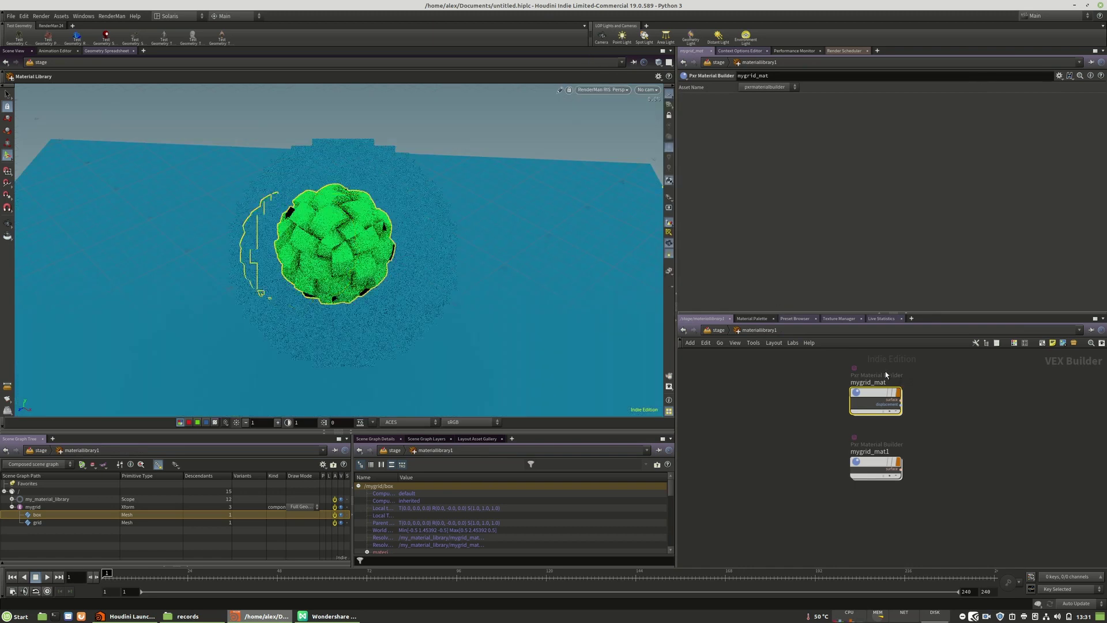
click(719, 330)
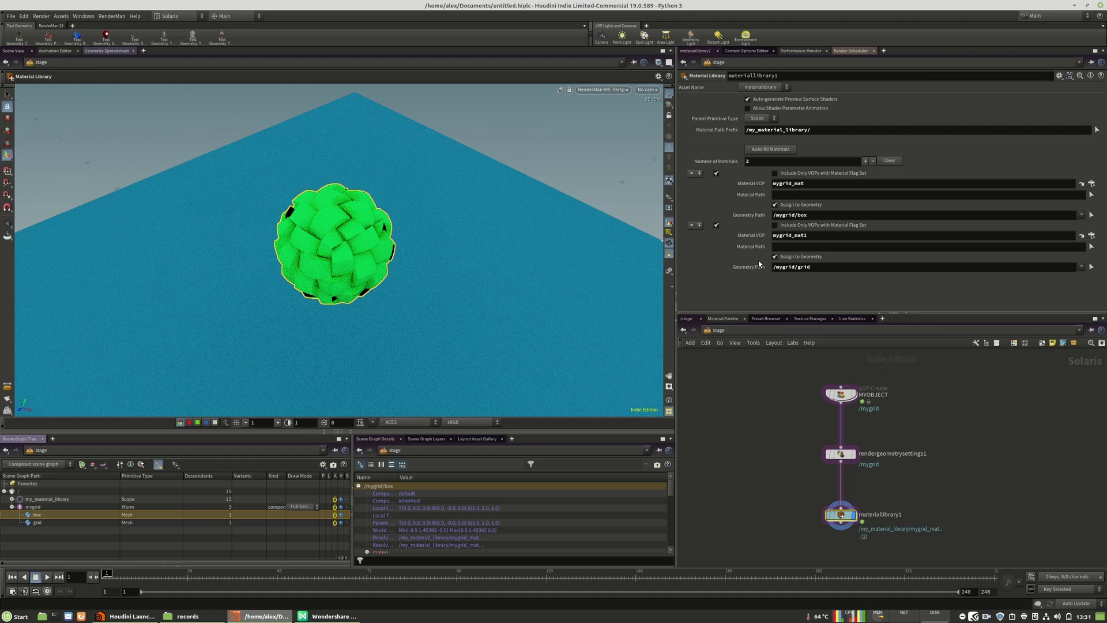
- Switch the viewport renderer to Houdini GL and open the geometry network inside MYOBJECT
click(596, 91)
click(596, 126)
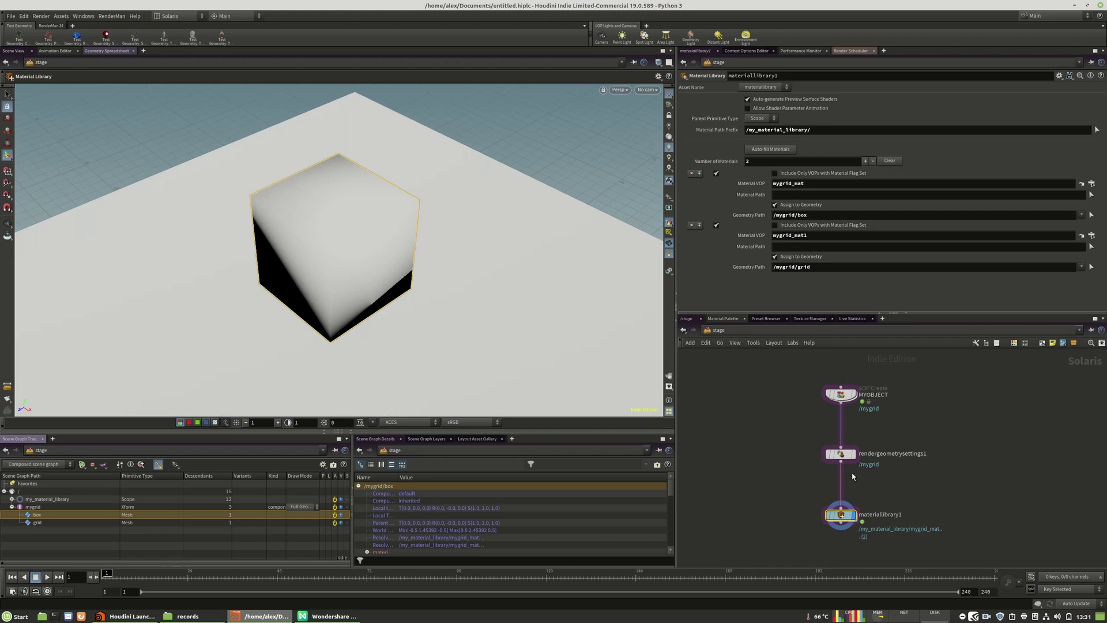
double_click(841, 394)
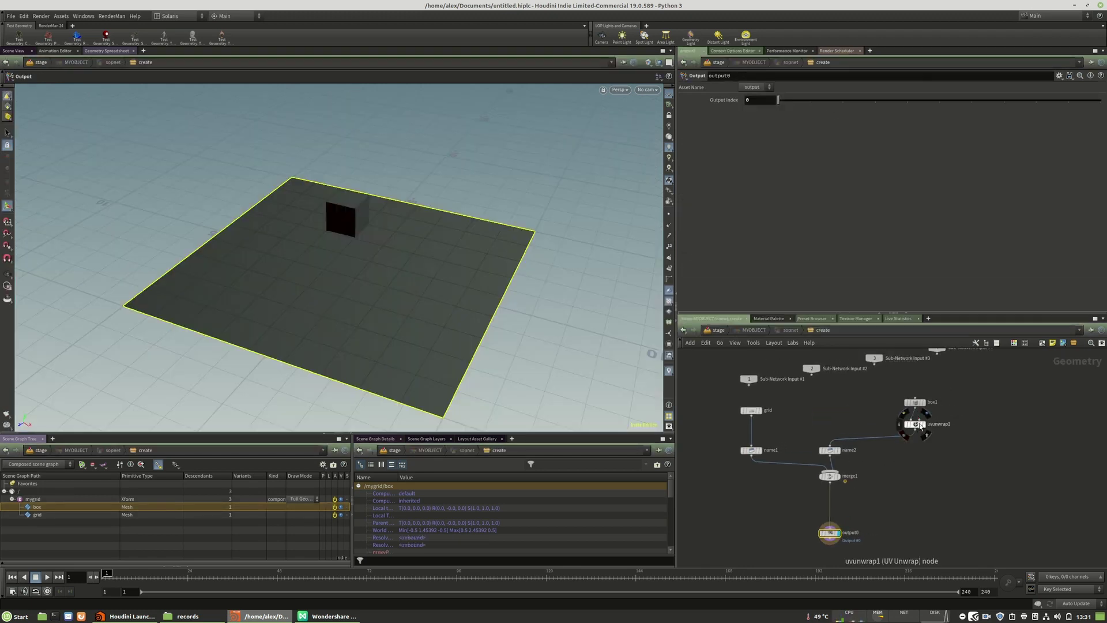
- Display box1 in the viewport and move it and uvunwrap1 farther up the network to make room below
drag(914, 403, 914, 391)
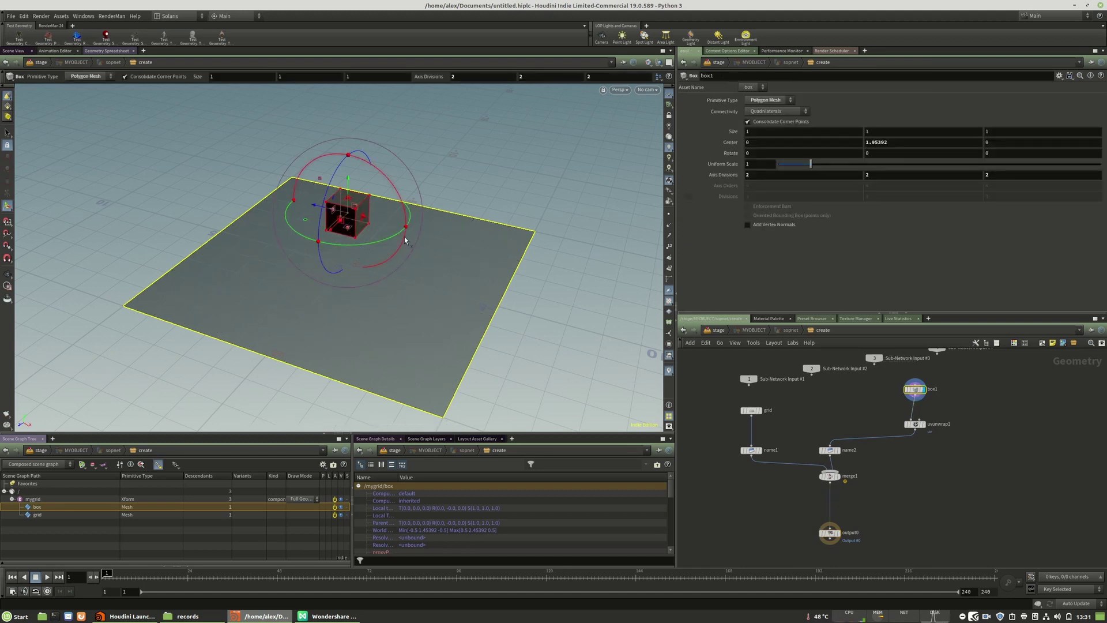
drag(916, 424, 916, 414)
key(Escape)
right_drag(332, 199, 455, 196)
drag(455, 196, 432, 213)
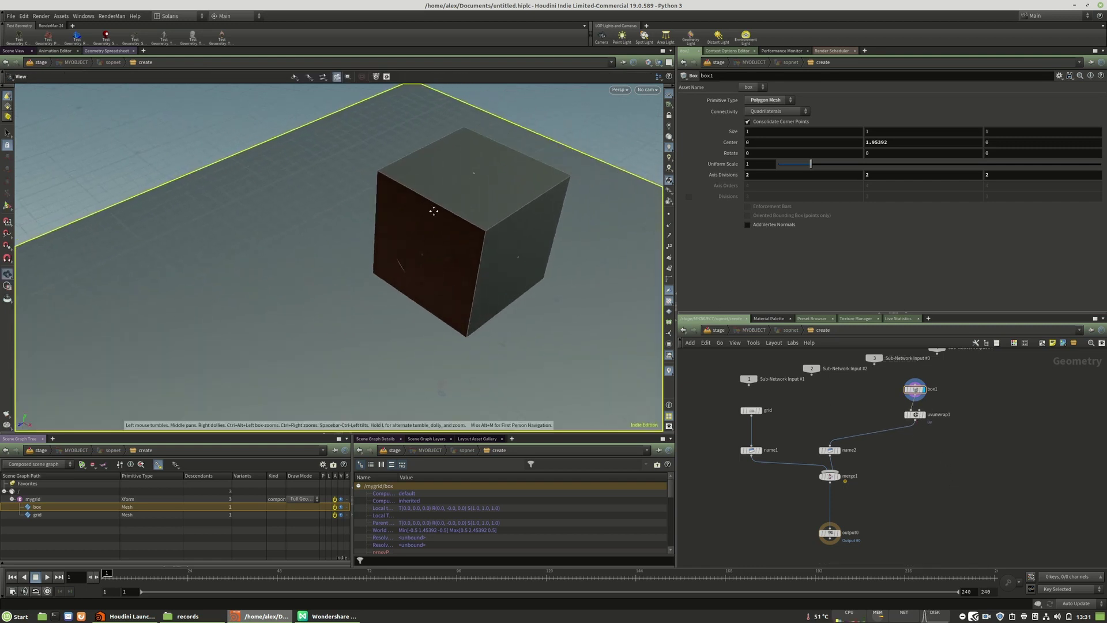
middle_drag(433, 213, 254, 257)
right_drag(254, 257, 313, 270)
mouse_move(312, 271)
mouse_down()
mouse_move(364, 250)
mouse_move(313, 282)
mouse_up()
- Insert a Subdivide node between uvunwrap1 and name2, align it below uvunwrap1 and display its result
key(Return)
key(Tab)
text(sub)
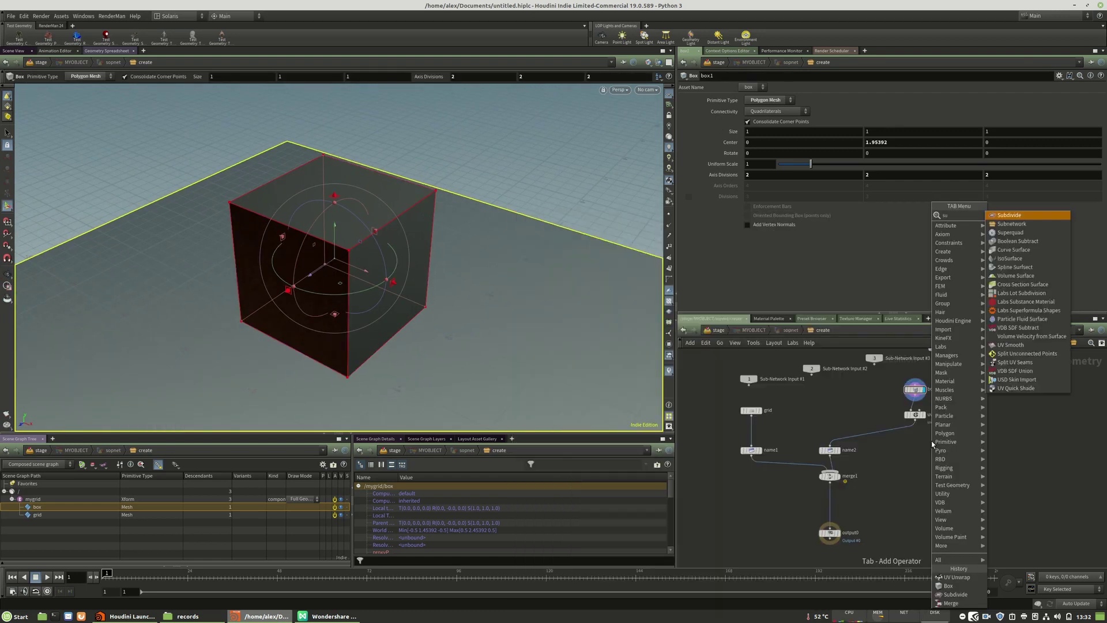
click(1009, 215)
click(884, 436)
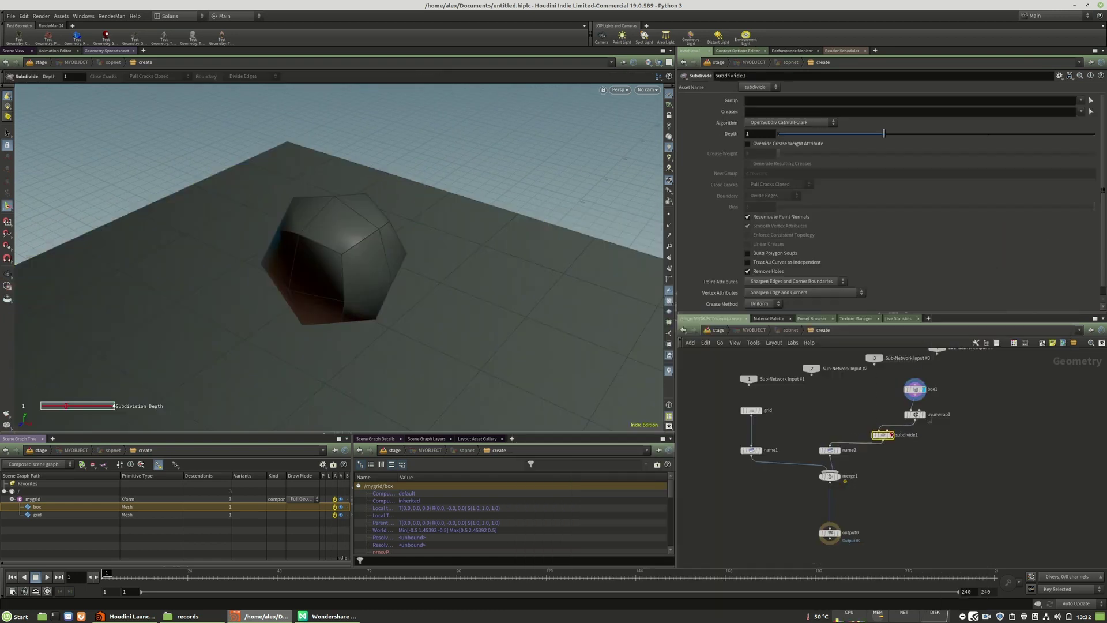
drag(893, 438, 926, 435)
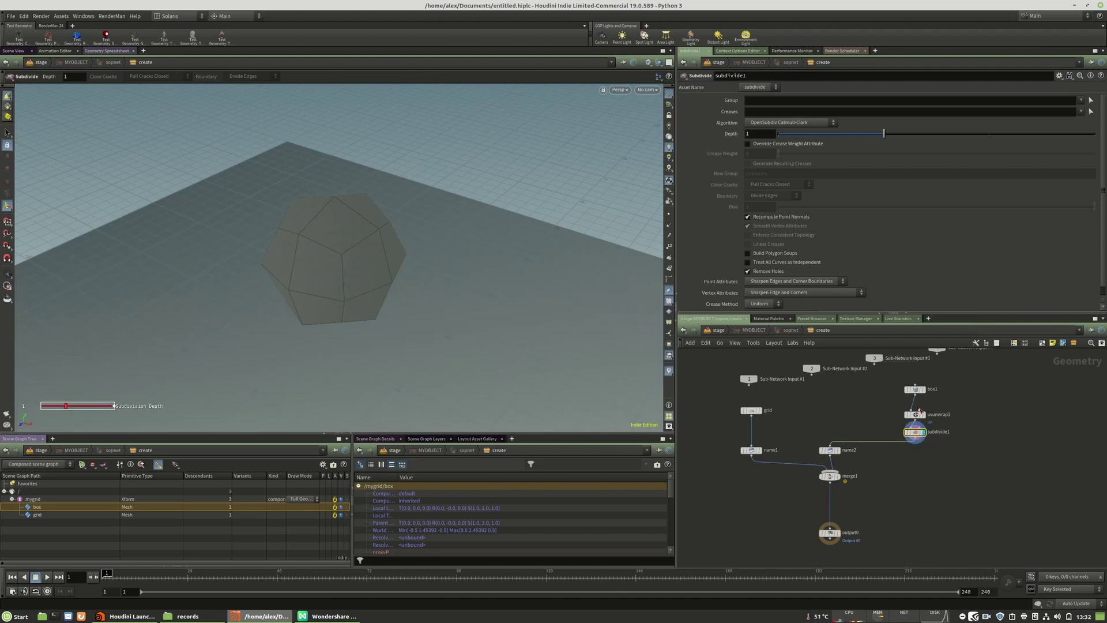
- Keep subdivide1 on OpenSubdiv Catmull-Clark and override its crease weight attribute with a Crease Weight of 10
click(774, 123)
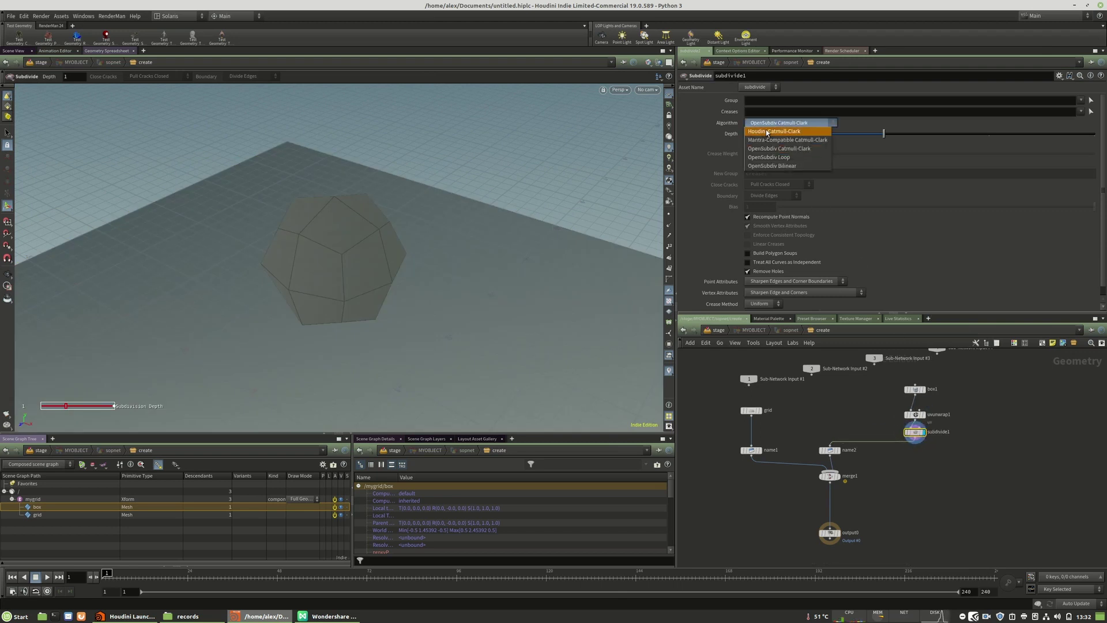
click(767, 132)
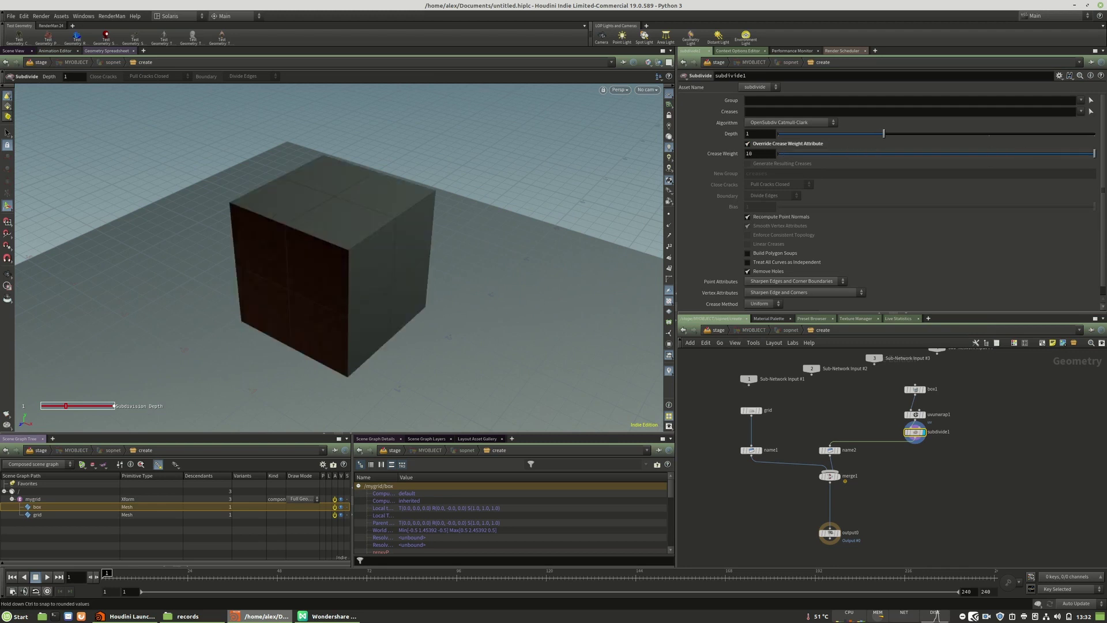
mouse_move(1094, 153)
mouse_down()
mouse_move(966, 154)
mouse_move(971, 168)
mouse_move(1094, 154)
mouse_up()
- Try Depth values of 5 and 8 on subdivide1, settle on 6, and display output0
drag(898, 136, 1064, 139)
click(759, 134)
text(5)
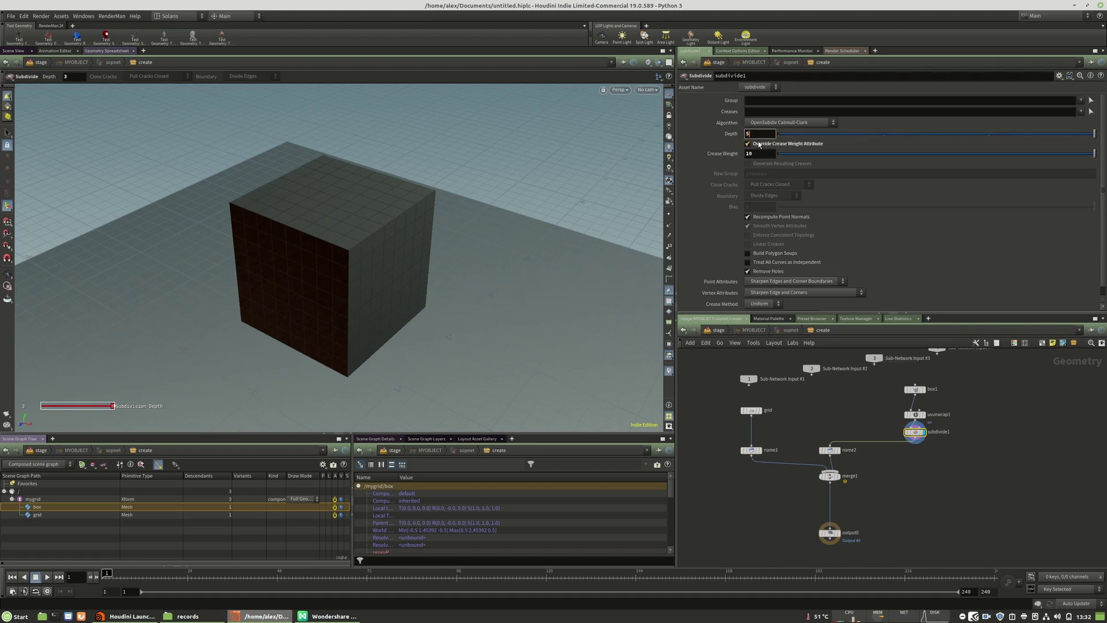
key(Return)
text(8)
key(Return)
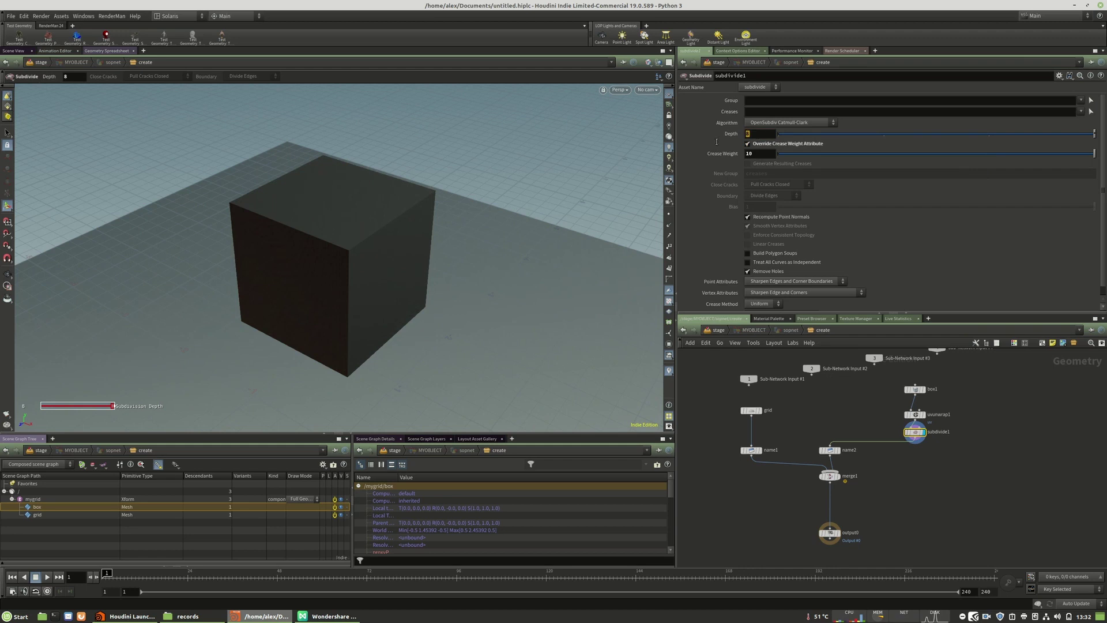
text(6)
key(Return)
middle_drag(894, 479, 894, 468)
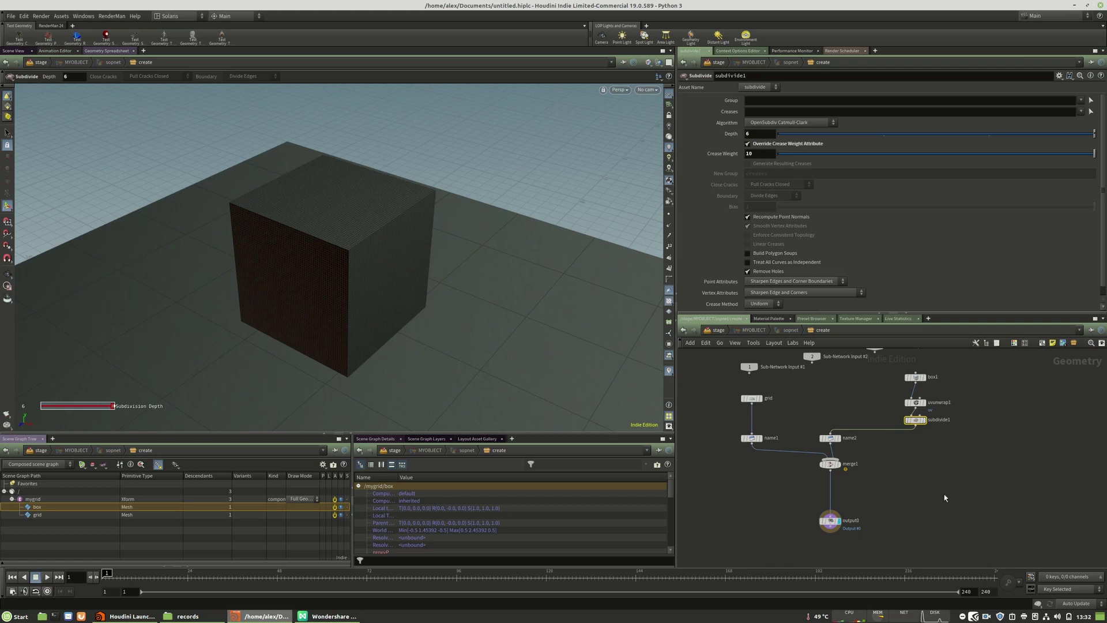
- Return to the stage, turn off Treat Polygons as Subdivision Surfaces on MYOBJECT, and save the scene
key(u)
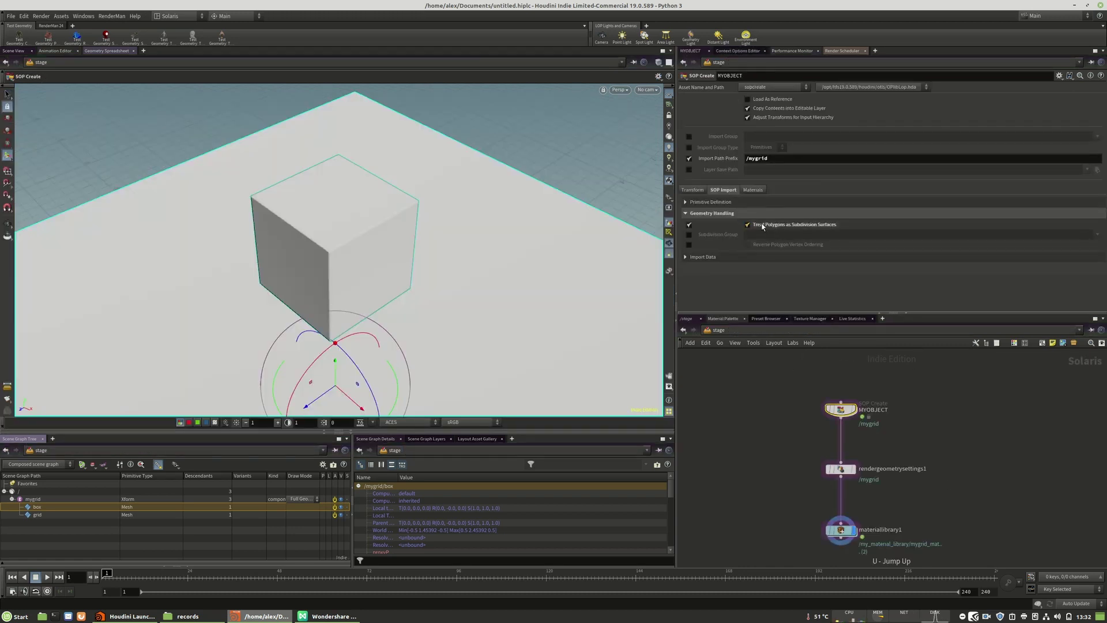
click(762, 225)
click(689, 225)
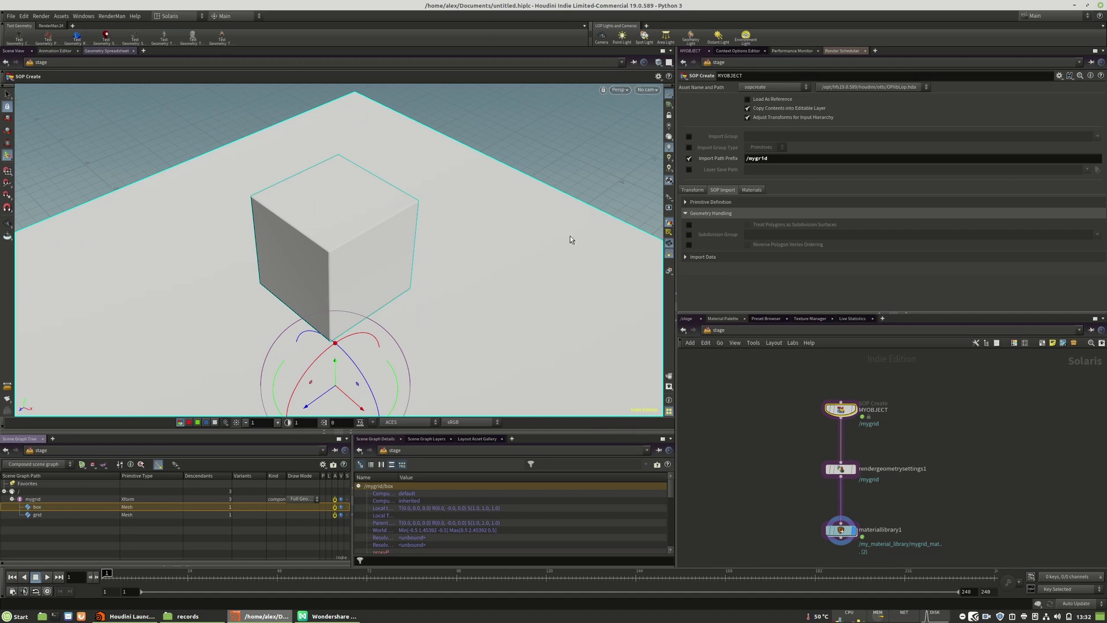
key(ctrl+s)
- Switch the viewport renderer to RenderMan RIS and check the displacement attributes of rendergeometrysettings1
click(617, 90)
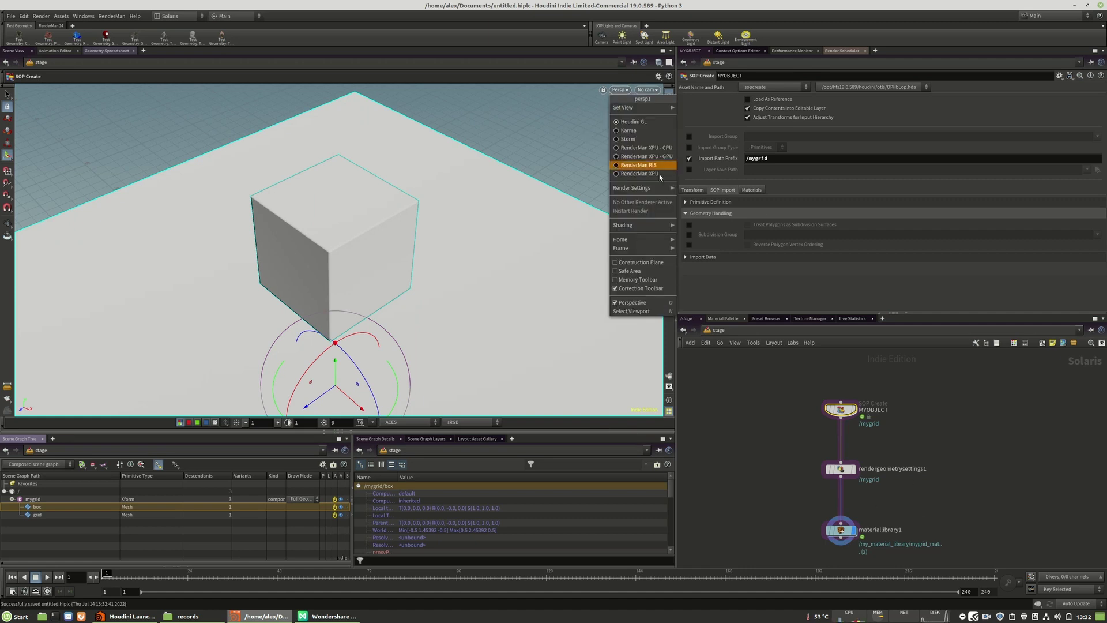
click(637, 168)
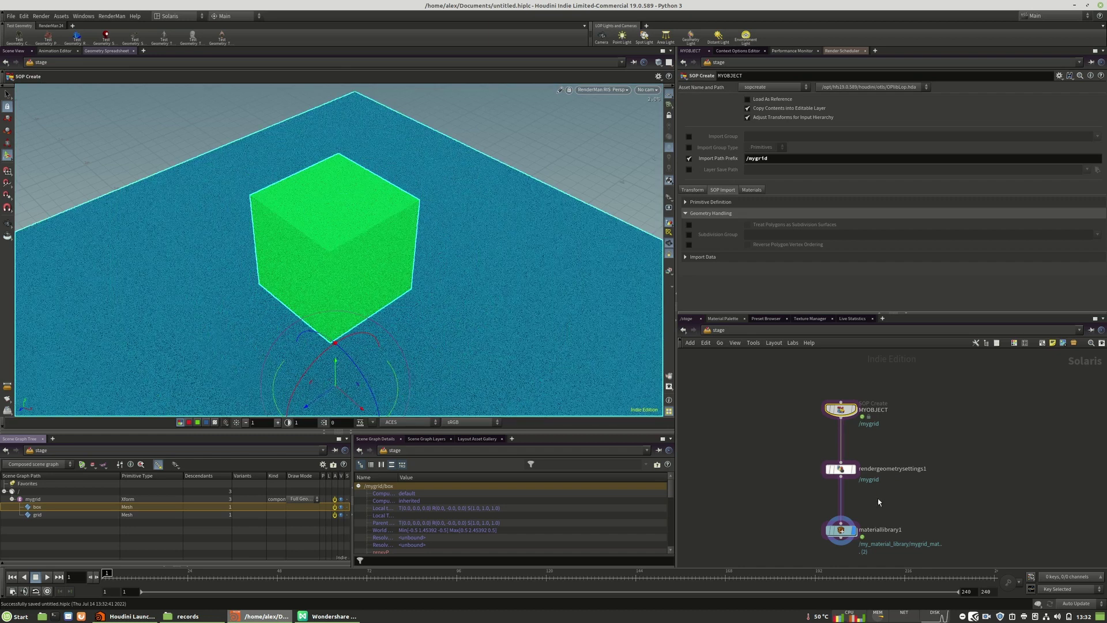
click(843, 469)
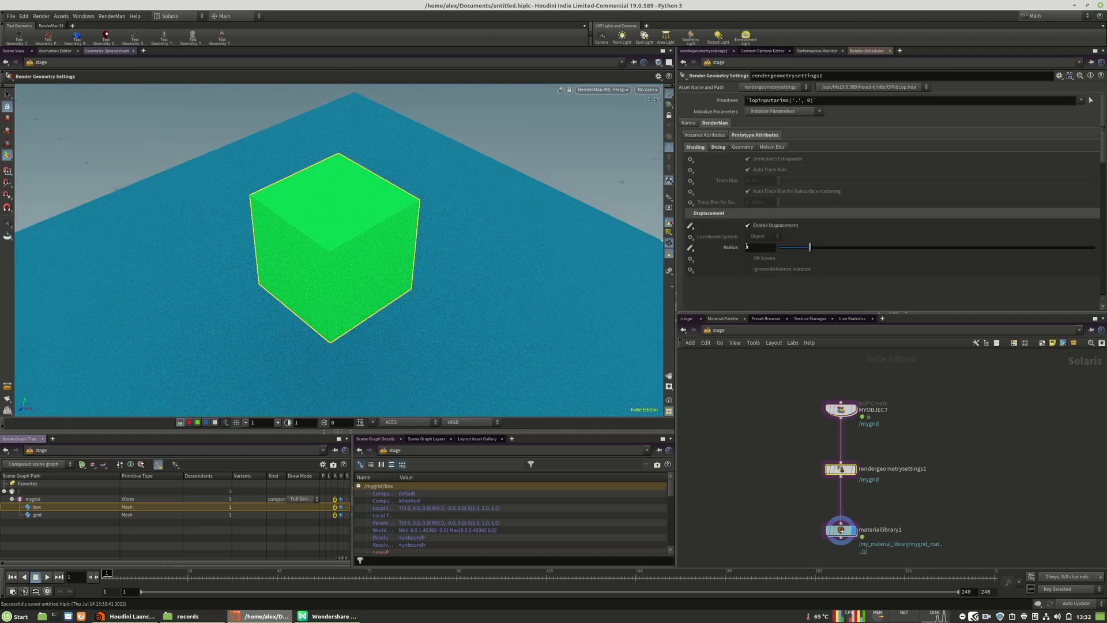
- Activate MYOBJECT's subdivision surface parameter with Treat Polygons as Subdivision Surfaces unchecked, and recheck rendergeometrysettings1
key(u)
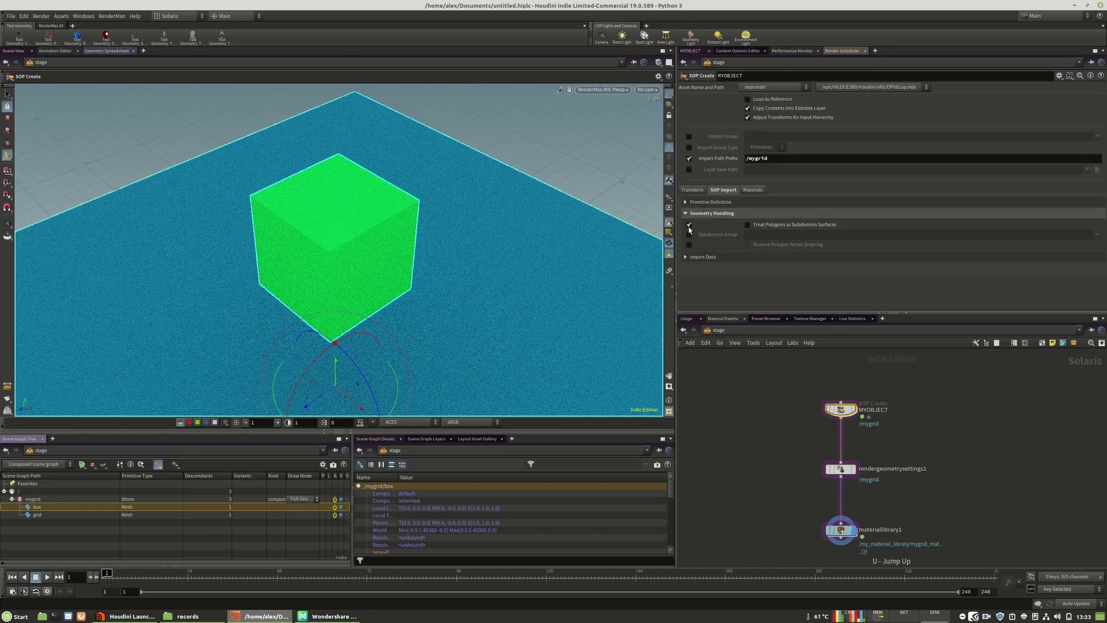
click(689, 227)
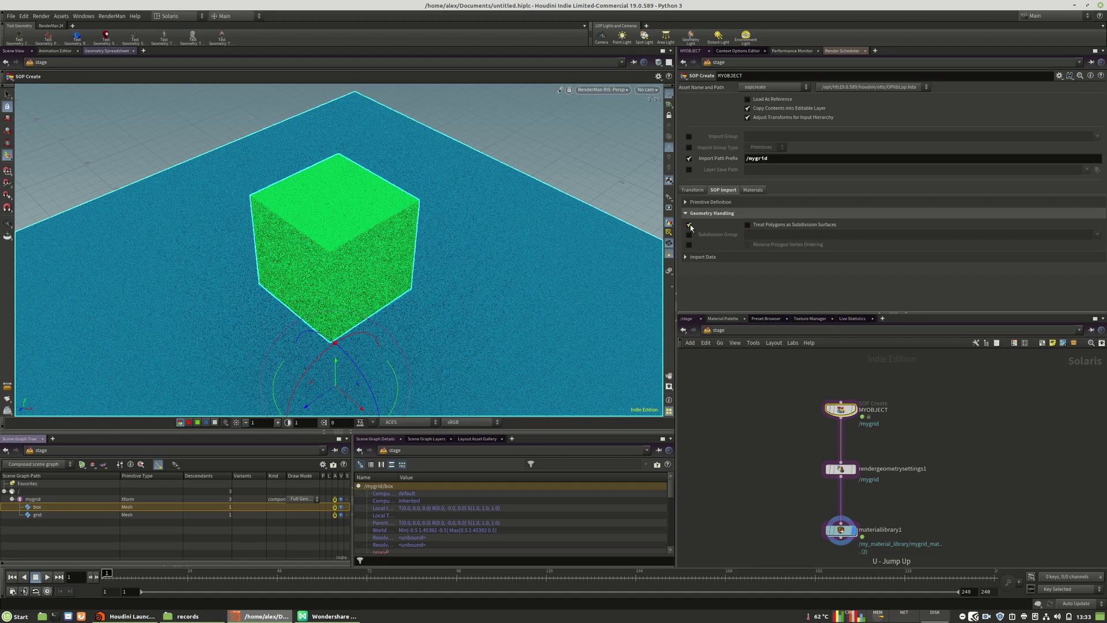
click(840, 470)
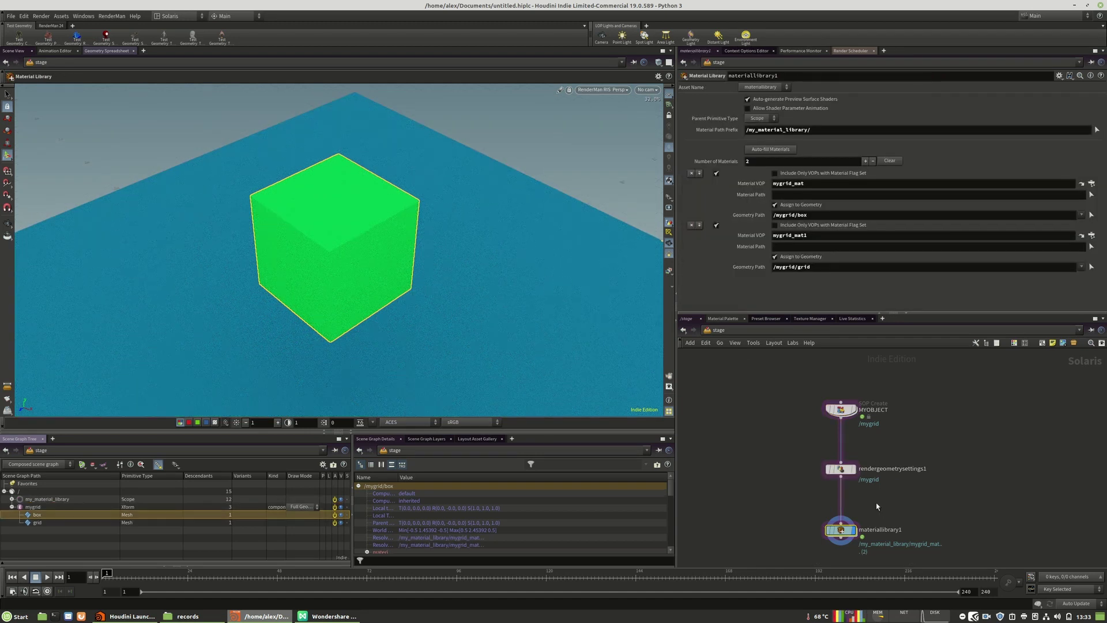
click(841, 468)
- In mygrid_mat inside materiallibrary1, set pxrdisptransform1's Remapping Mode to None and its Displacement Type to Scalar
double_click(840, 529)
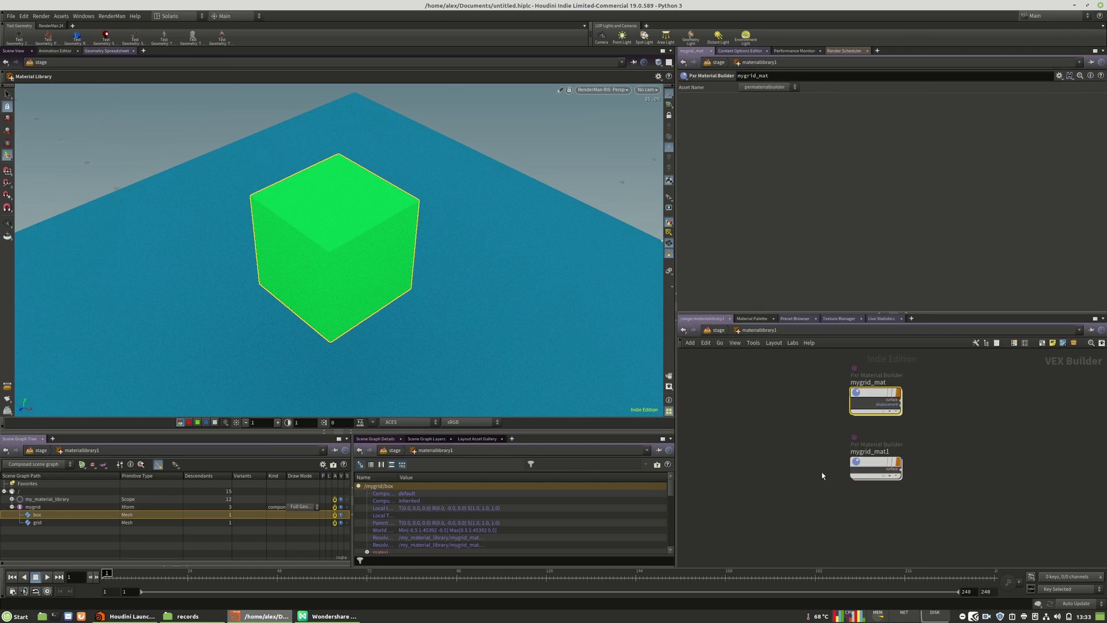
double_click(876, 400)
click(772, 168)
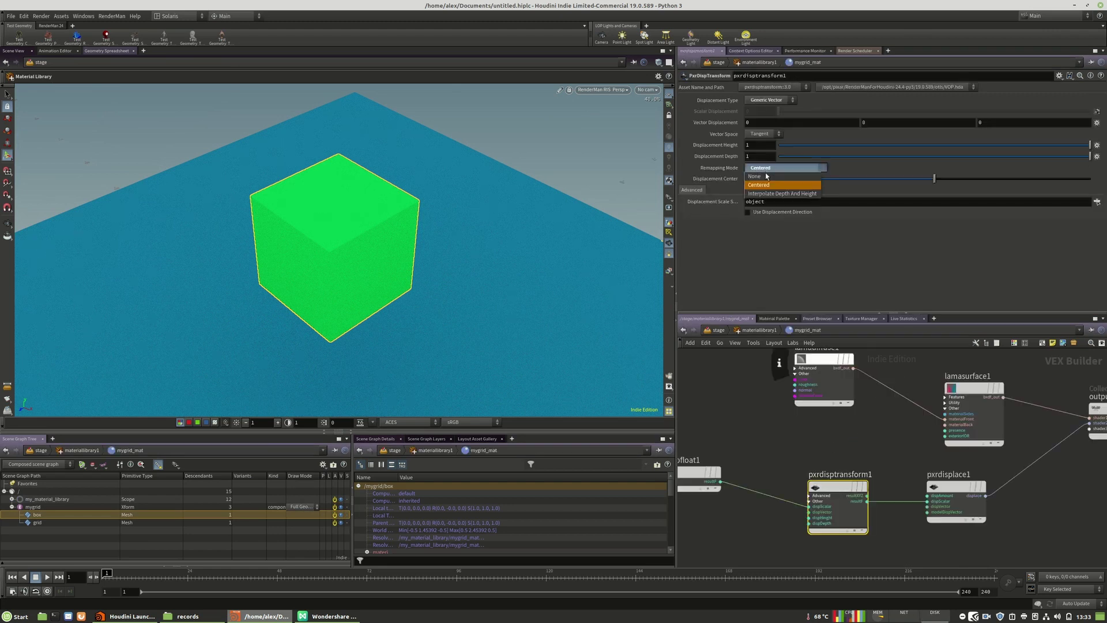
click(761, 176)
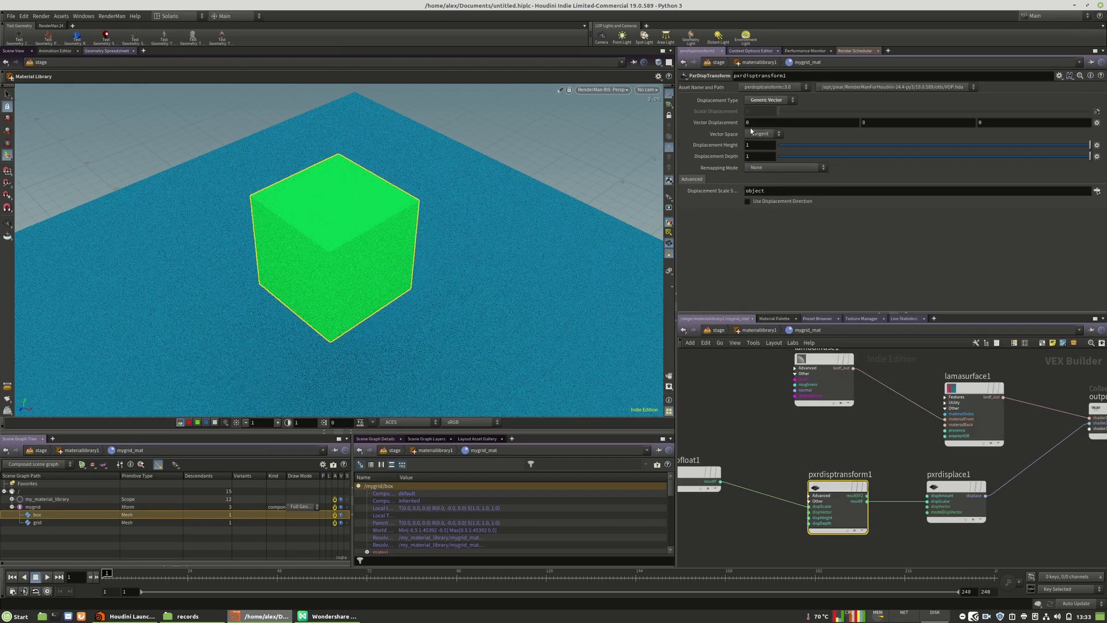
click(767, 99)
click(761, 103)
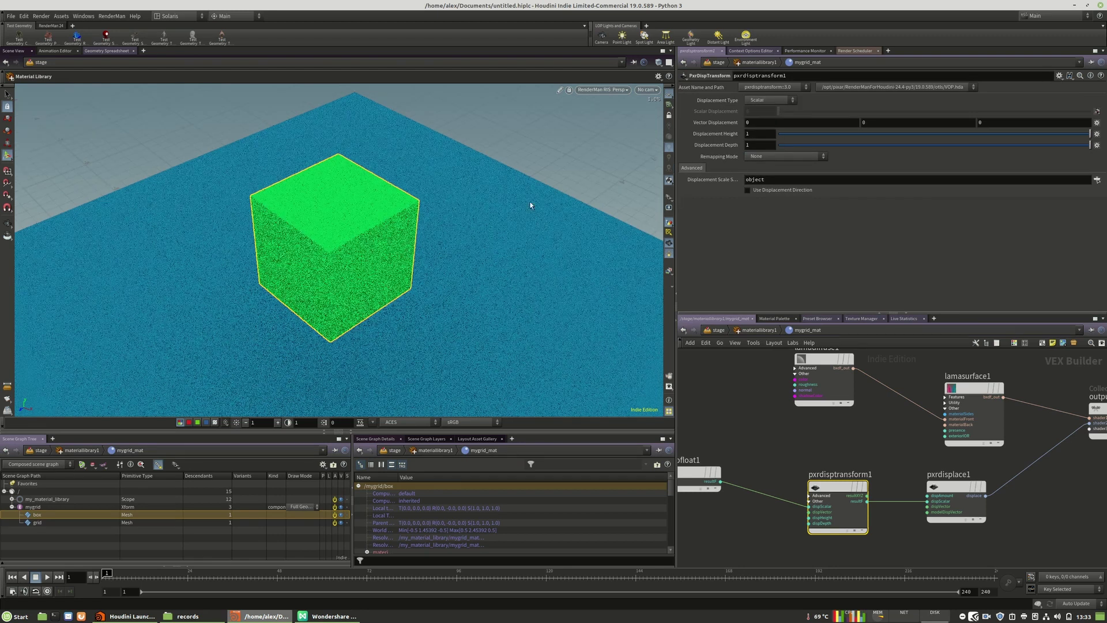
- Restart the RenderMan RIS render in the viewport
click(603, 90)
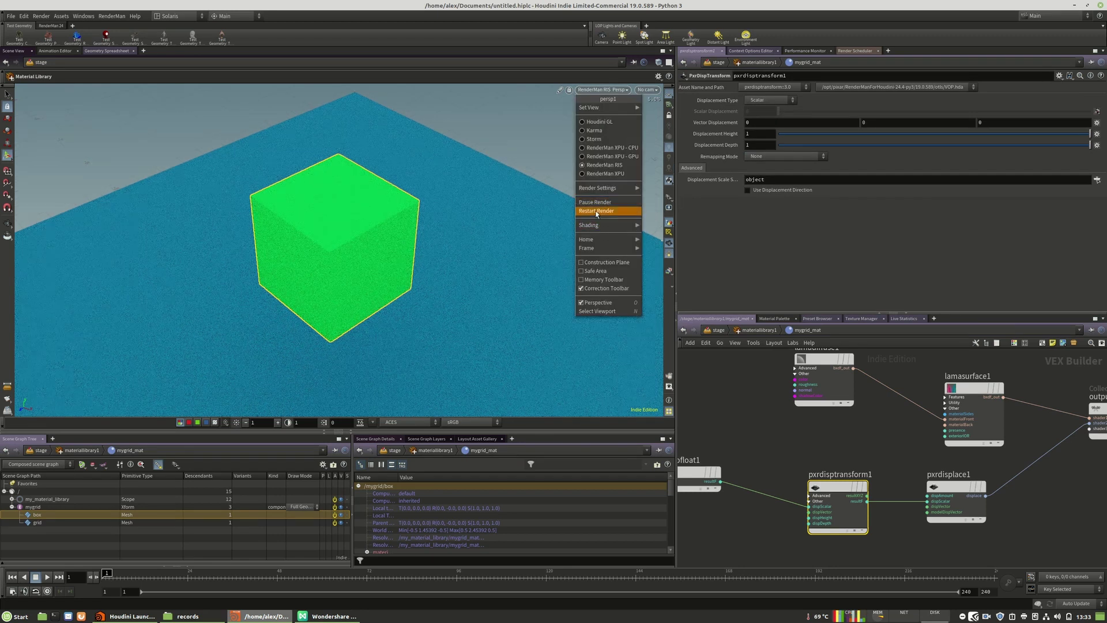
click(597, 210)
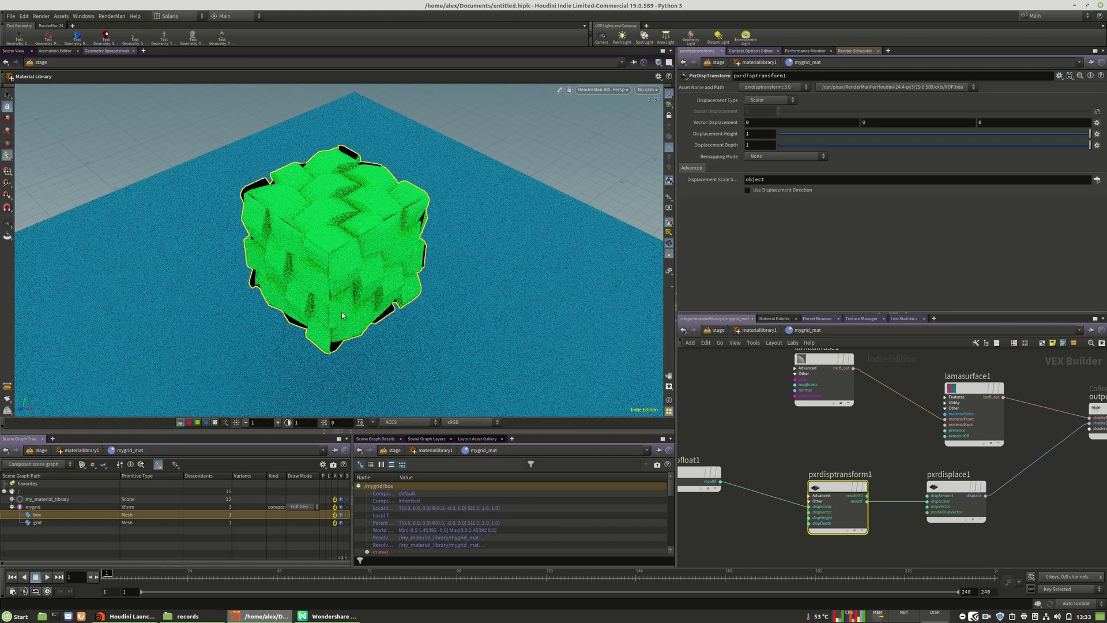